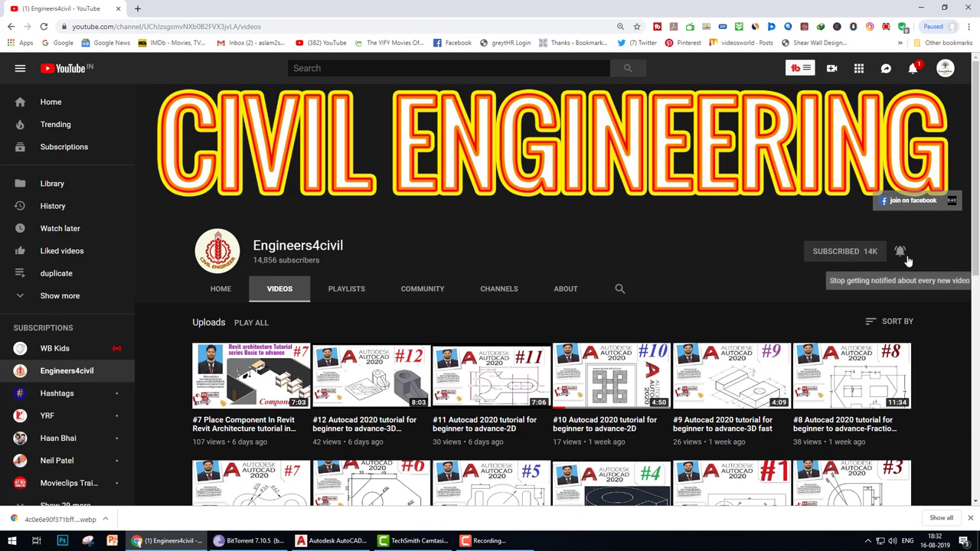
# Step: Show the channel's playlists, then open the Camera.jpg isometric reference drawing in Picasa Photo Viewer
pyautogui.click(346, 288)
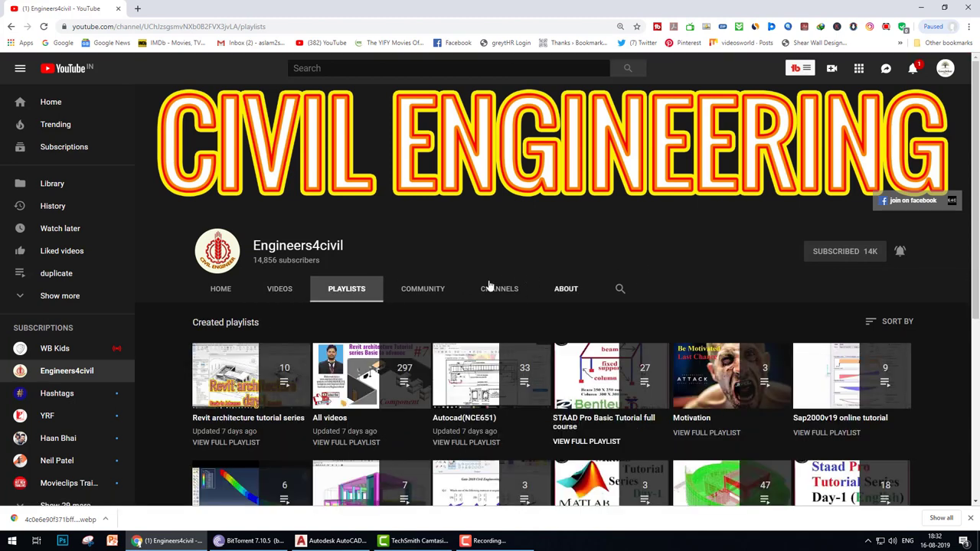
pyautogui.scroll(-1, 338, 393)
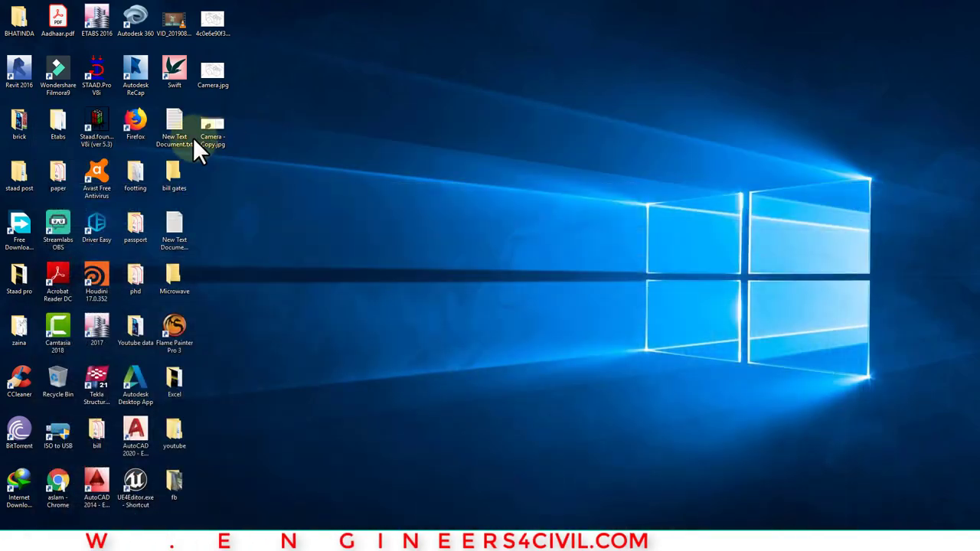
pyautogui.doubleClick(216, 69)
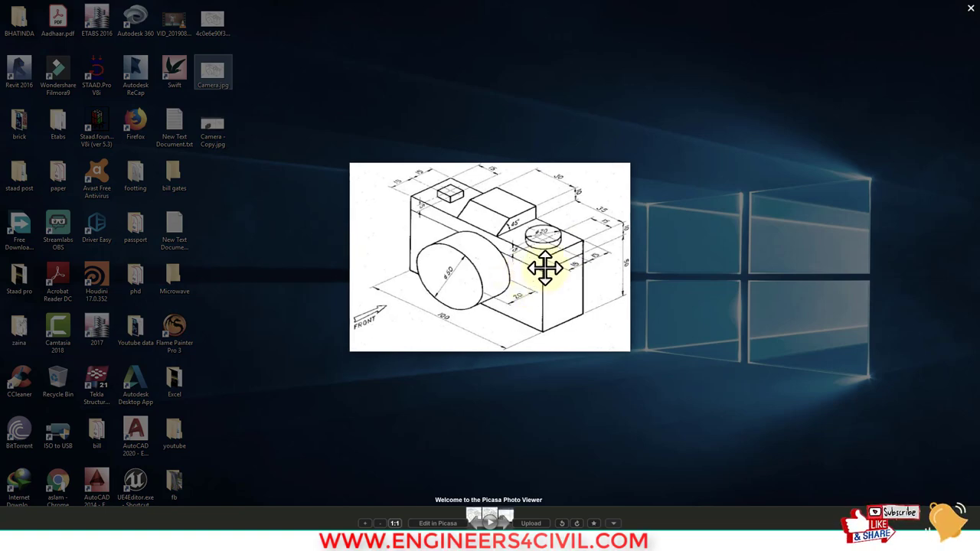
pyautogui.scroll(3, 539, 268)
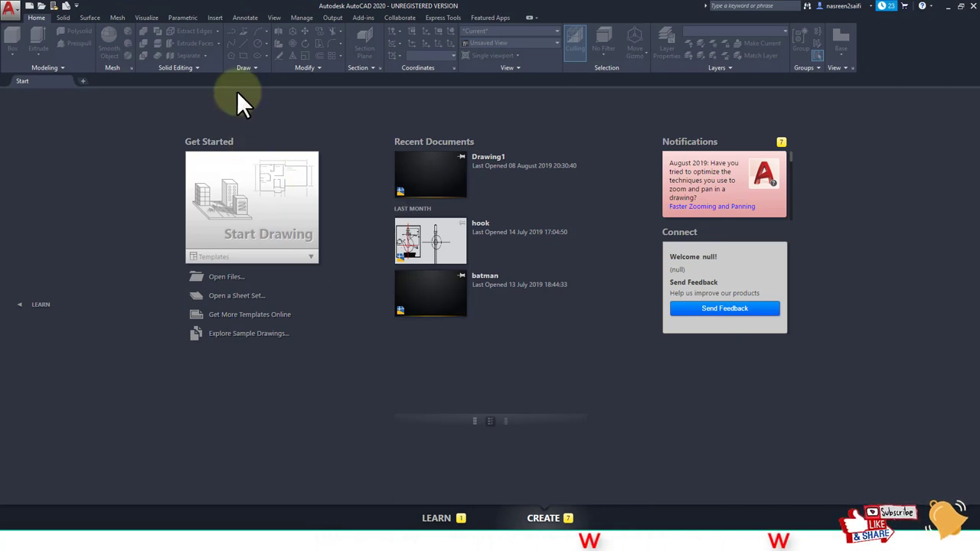
# Step: Create a new drawing from the autocad.dwg template
pyautogui.click(31, 7)
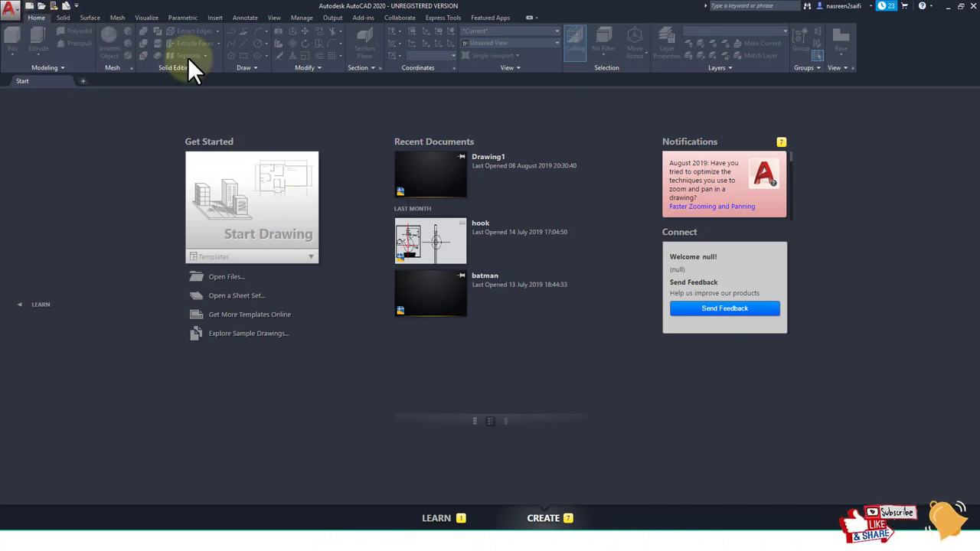
pyautogui.click(422, 283)
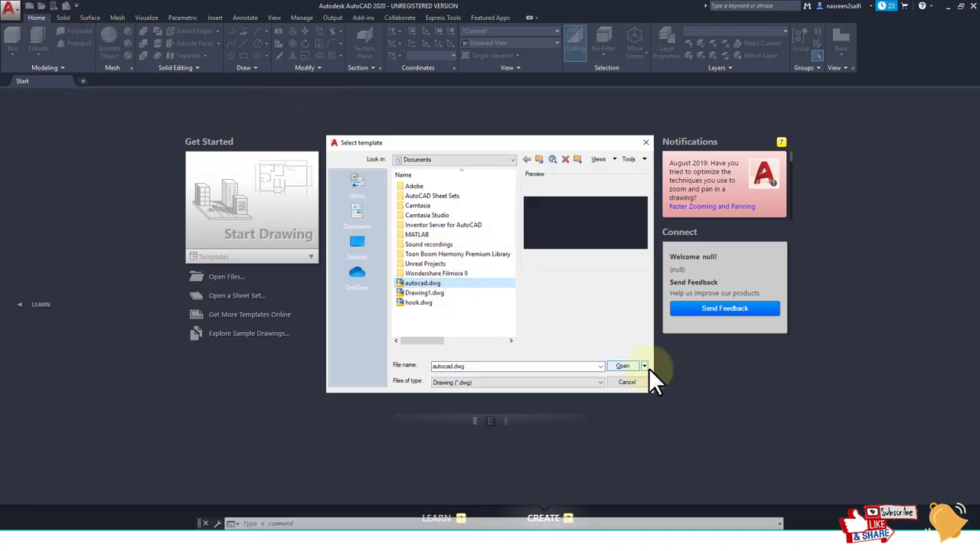
pyautogui.click(628, 366)
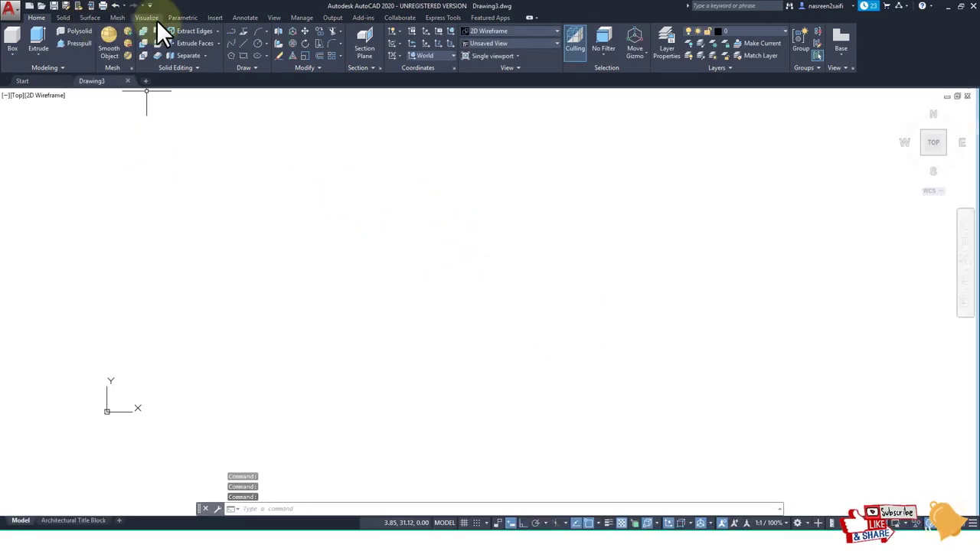
# Step: Attach Camera.jpg as a reference image and pick its insertion point
pyautogui.click(214, 19)
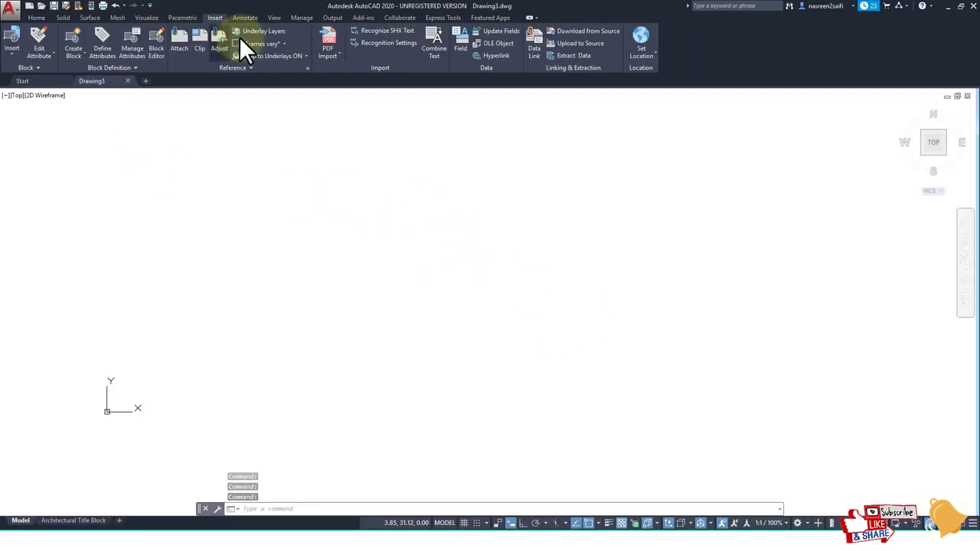
pyautogui.click(179, 46)
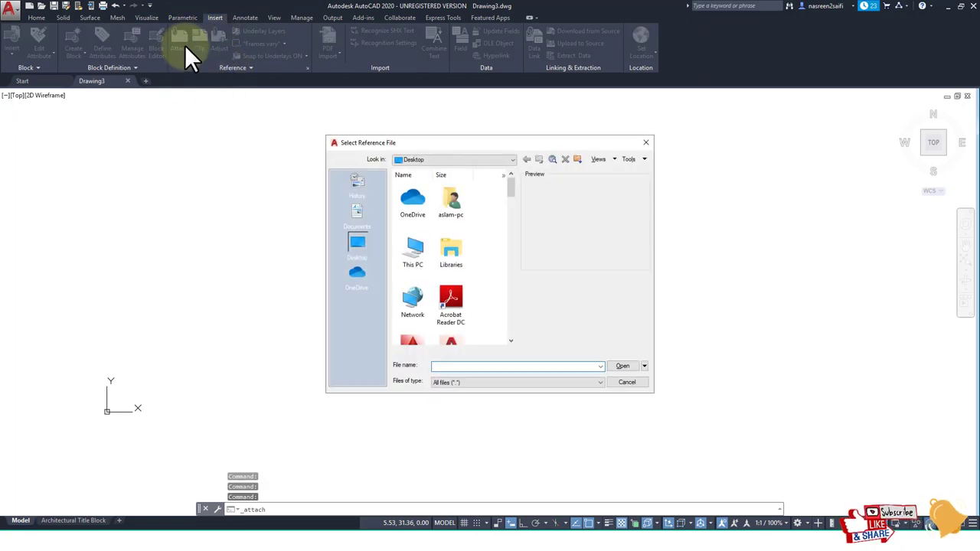
pyautogui.scroll(-3, 483, 256)
pyautogui.scroll(-5, 487, 258)
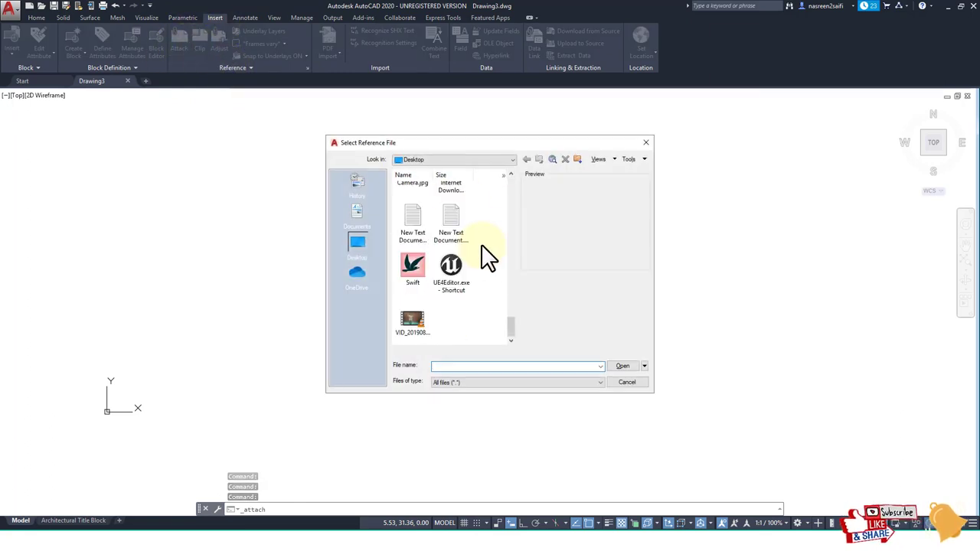
pyautogui.scroll(2, 483, 262)
pyautogui.scroll(2, 459, 291)
pyautogui.click(412, 318)
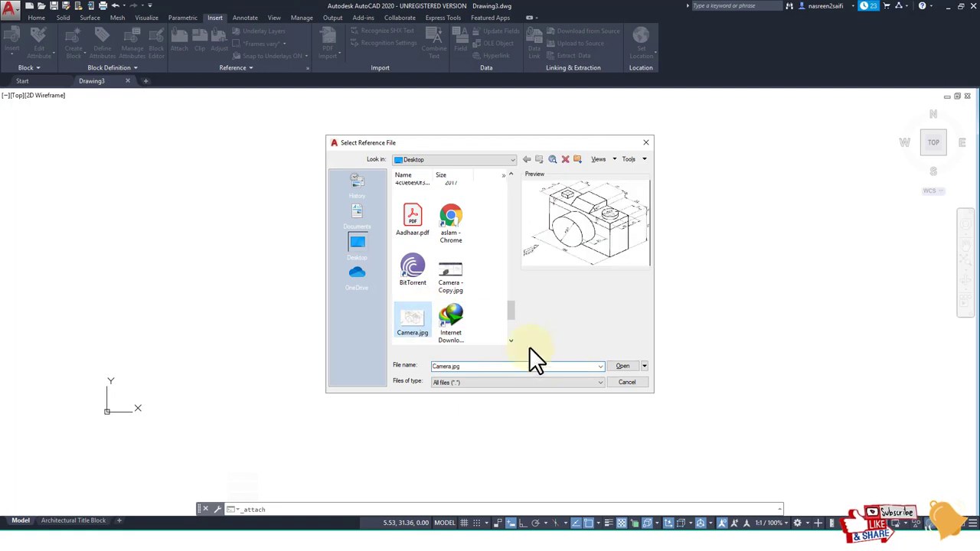
pyautogui.click(623, 368)
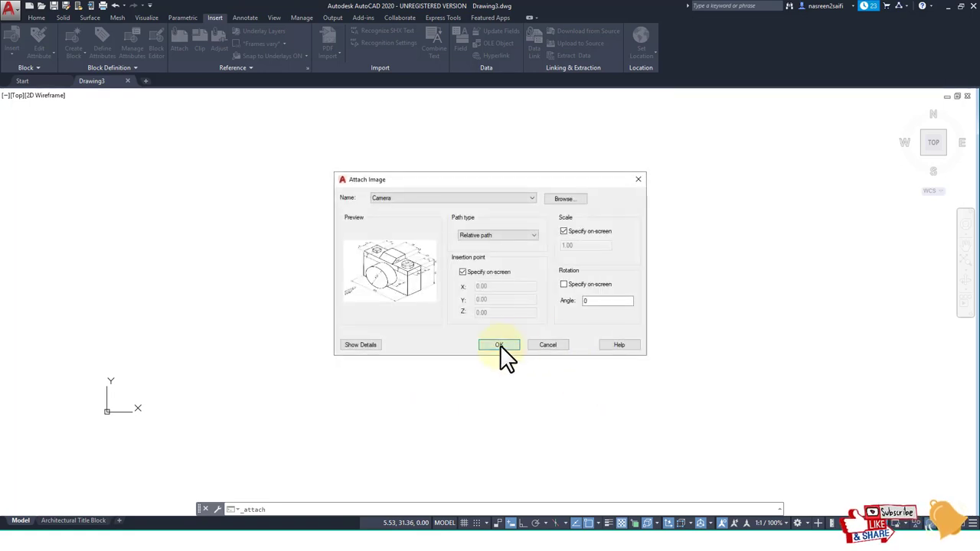
pyautogui.click(500, 344)
pyautogui.click(590, 357)
# Step: Accept the default image scale and pan to center the camera image
pyautogui.press('Return')
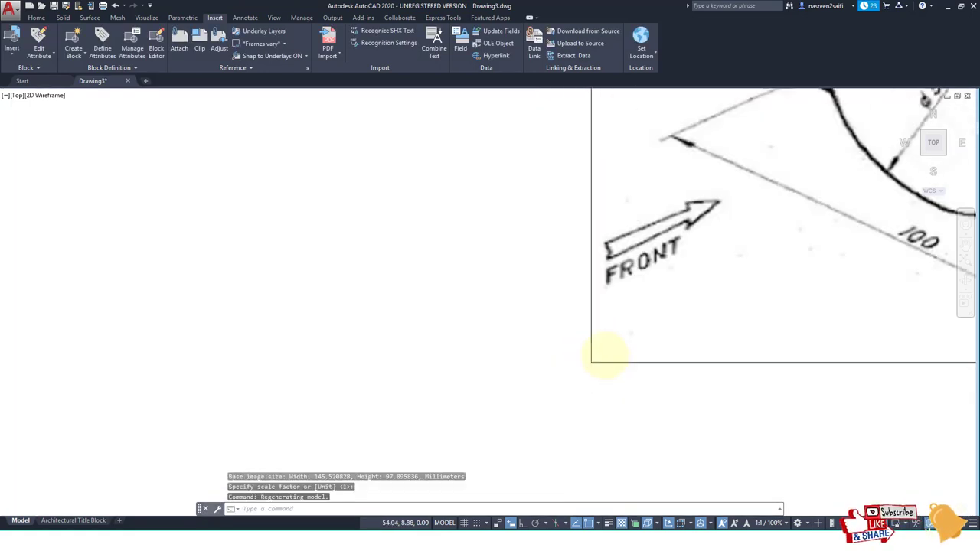
pyautogui.scroll(-3, 601, 351)
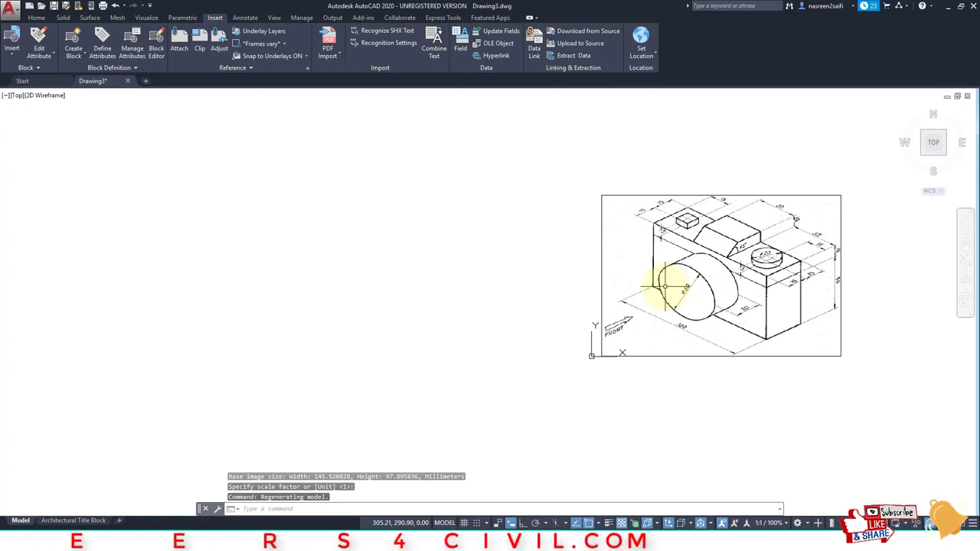
pyautogui.moveTo(657, 285); pyautogui.dragTo(698, 273, button='middle')
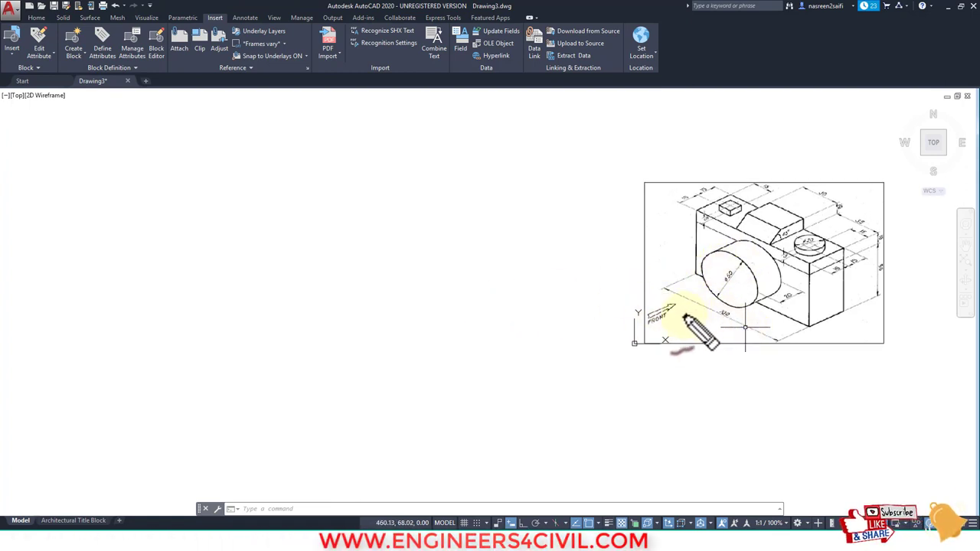
pyautogui.moveTo(650, 329); pyautogui.dragTo(684, 316)
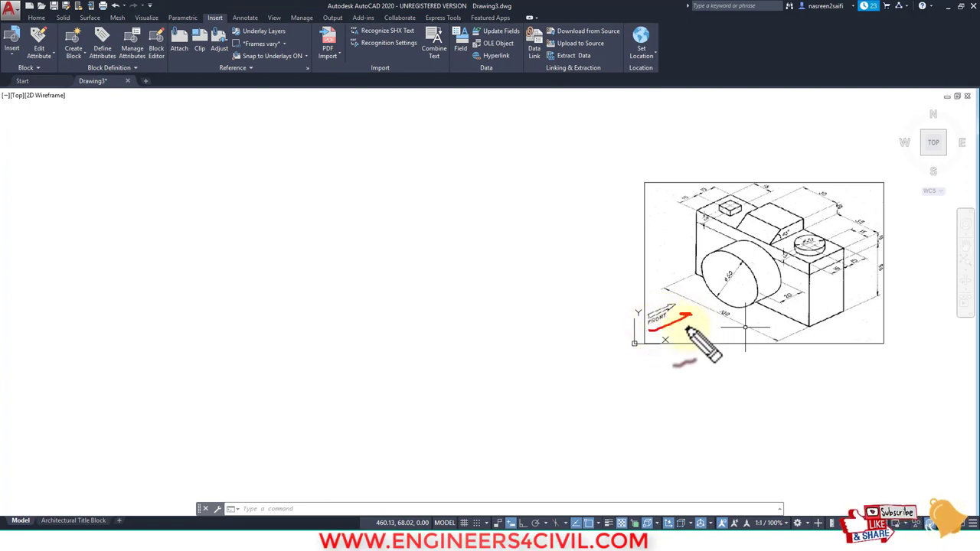
pyautogui.press('Escape')
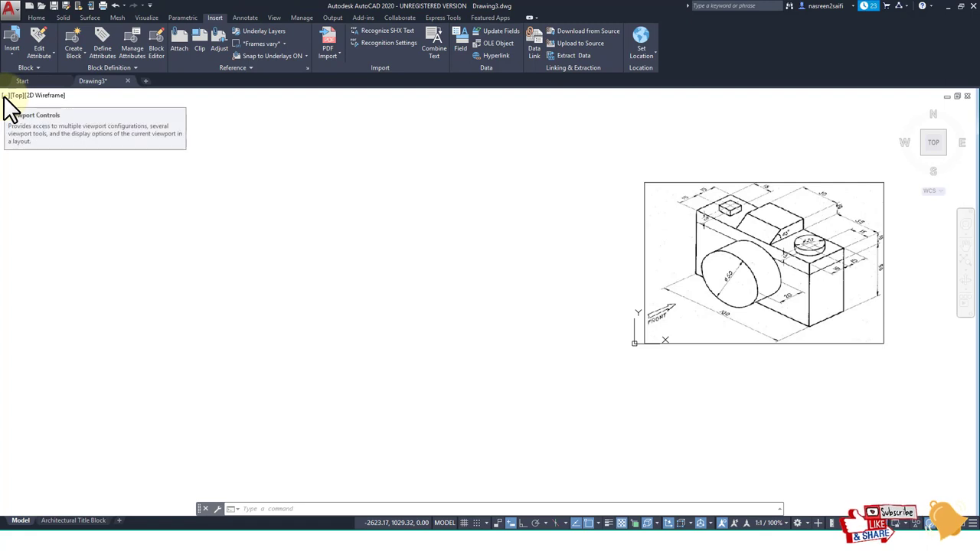
# Step: Switch the drawing area to the Three: Right viewport configuration
pyautogui.rightClick(4, 98)
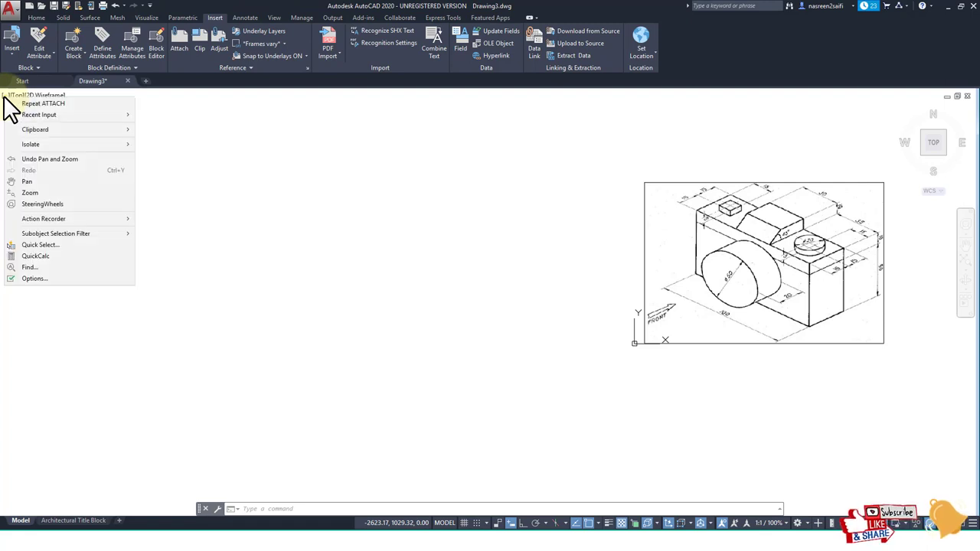
pyautogui.click(5, 97)
pyautogui.click(5, 98)
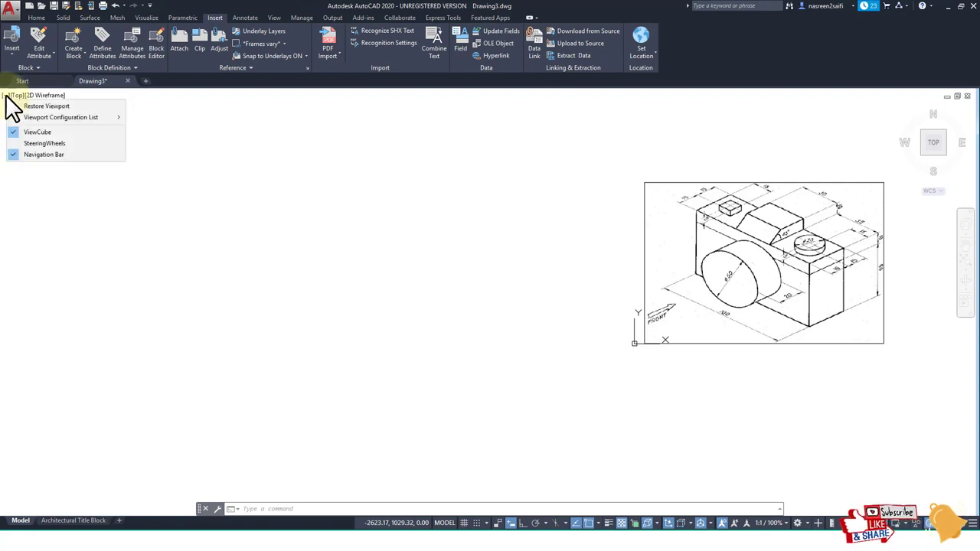
pyautogui.moveTo(61, 117)
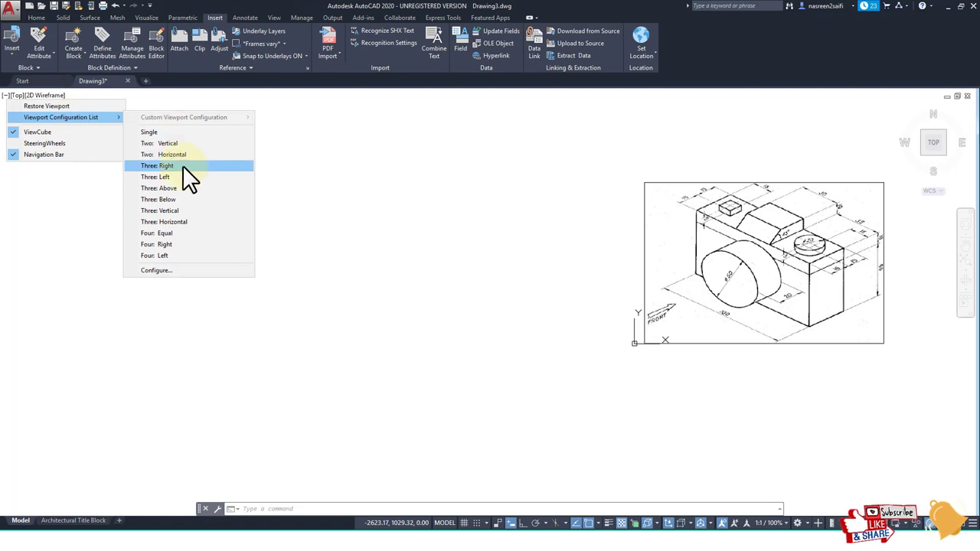
pyautogui.click(182, 165)
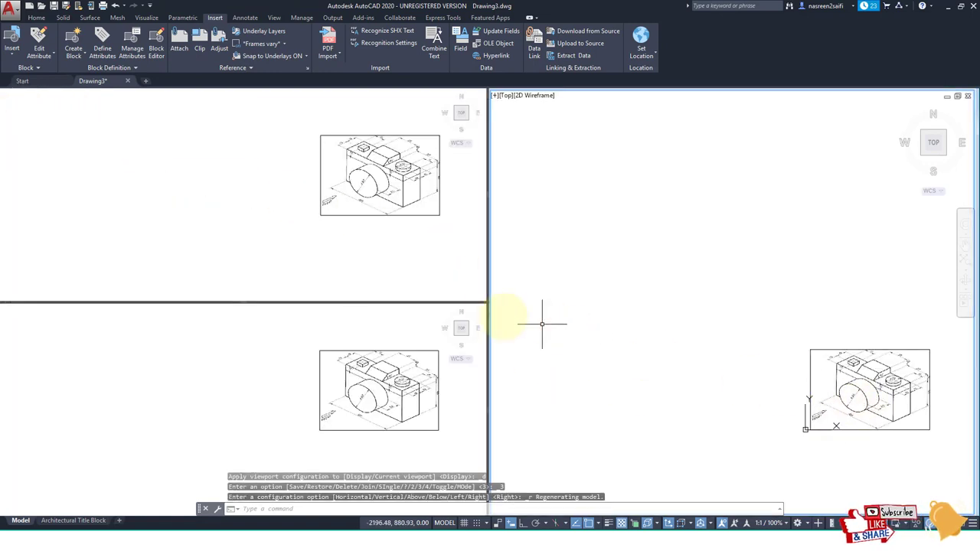
# Step: Widen the left viewports and move the camera image to the far left
pyautogui.moveTo(488, 297); pyautogui.dragTo(643, 299)
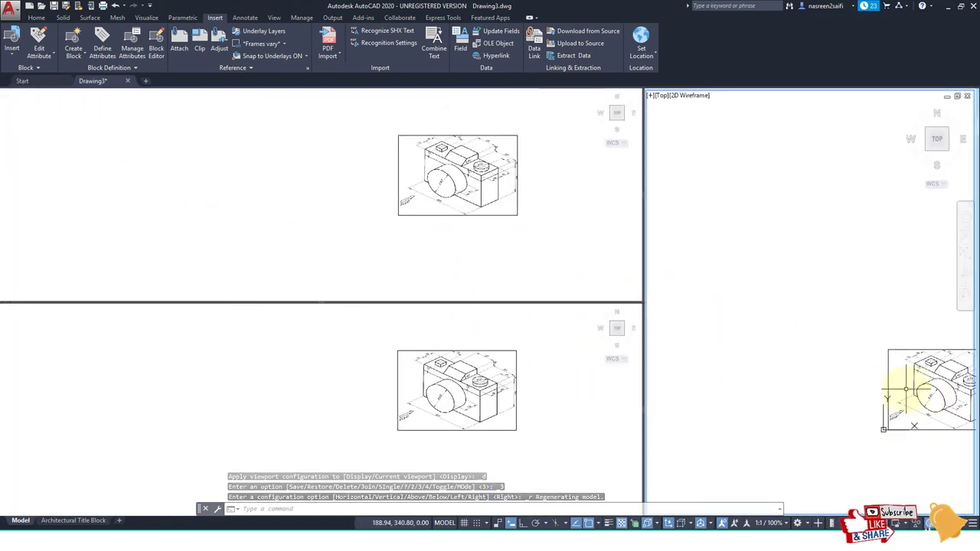
pyautogui.moveTo(894, 390); pyautogui.dragTo(771, 303, button='middle')
pyautogui.scroll(3, 771, 302)
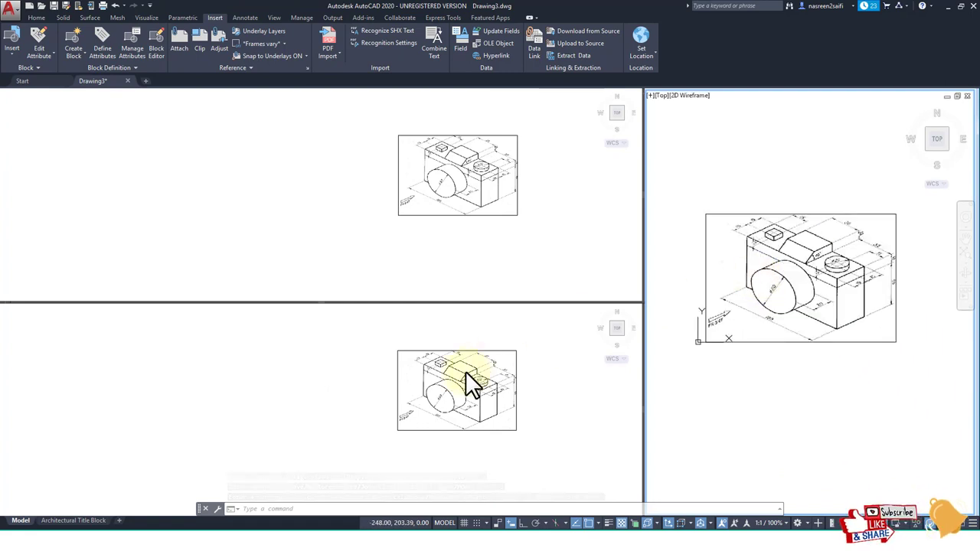
pyautogui.click(555, 450)
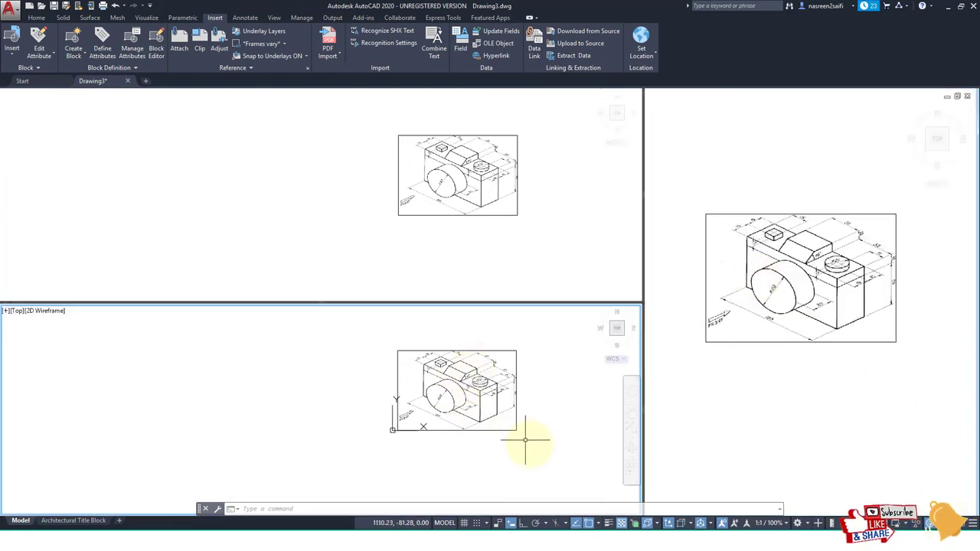
pyautogui.write('m')
pyautogui.press('Return')
pyautogui.click(573, 460)
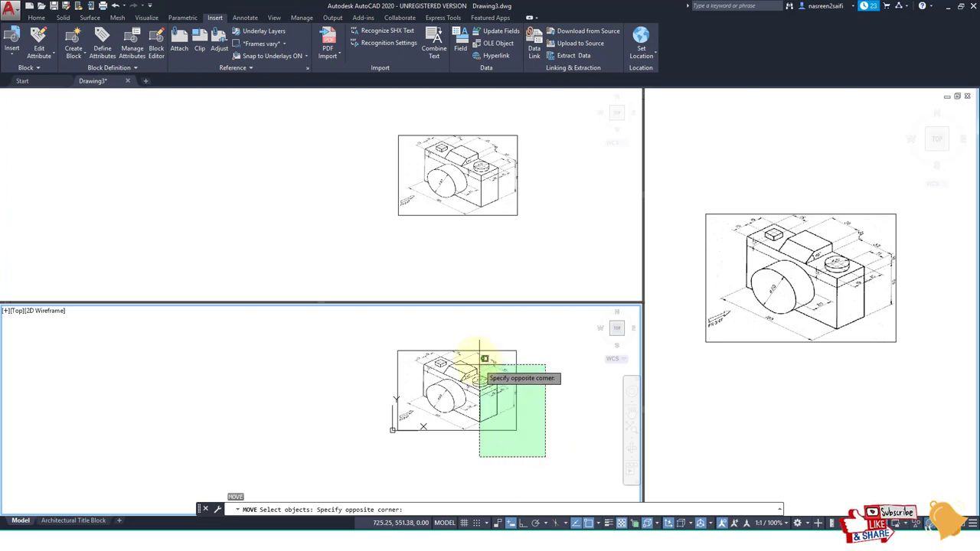
pyautogui.click(477, 345)
pyautogui.press('Return')
pyautogui.click(487, 392)
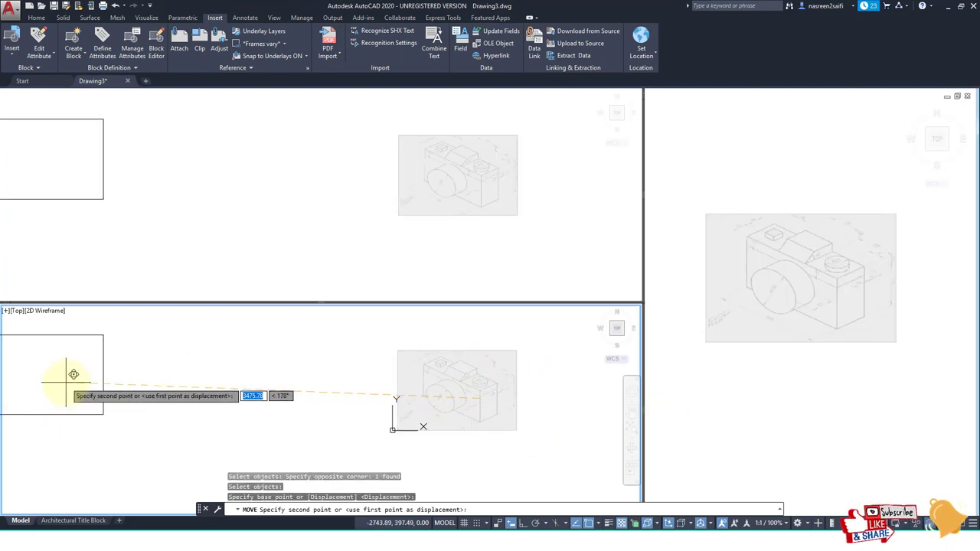
pyautogui.click(73, 376)
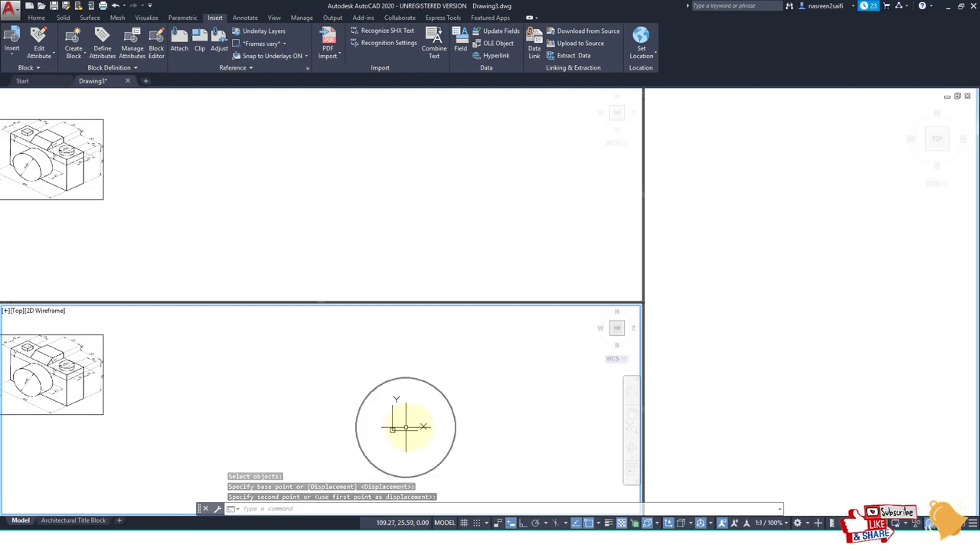
# Step: Zoom All in the right viewport and frame the camera reference drawing there
pyautogui.click(772, 321)
pyautogui.write('z')
pyautogui.press('Return')
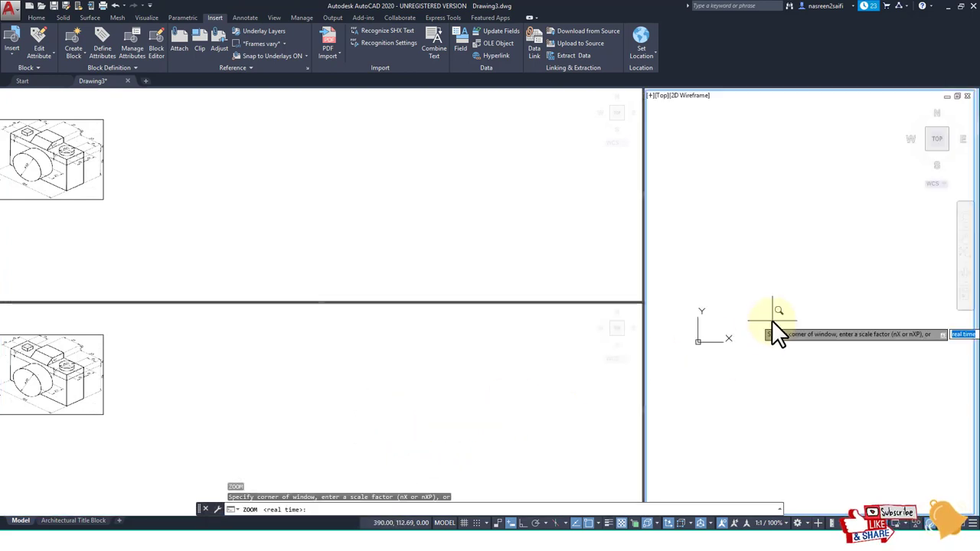
pyautogui.write('a')
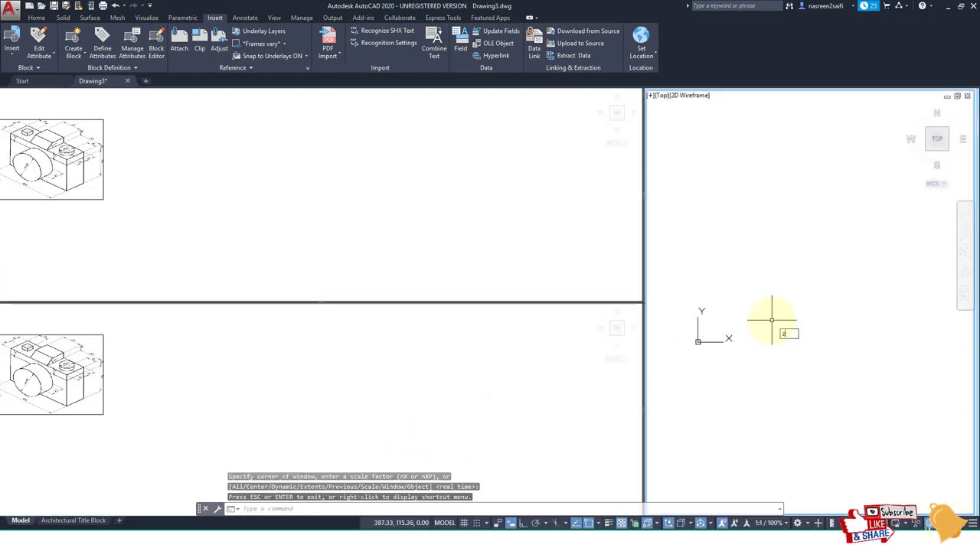
pyautogui.press('Return')
pyautogui.moveTo(712, 316); pyautogui.dragTo(805, 278, button='middle')
pyautogui.scroll(4, 842, 258)
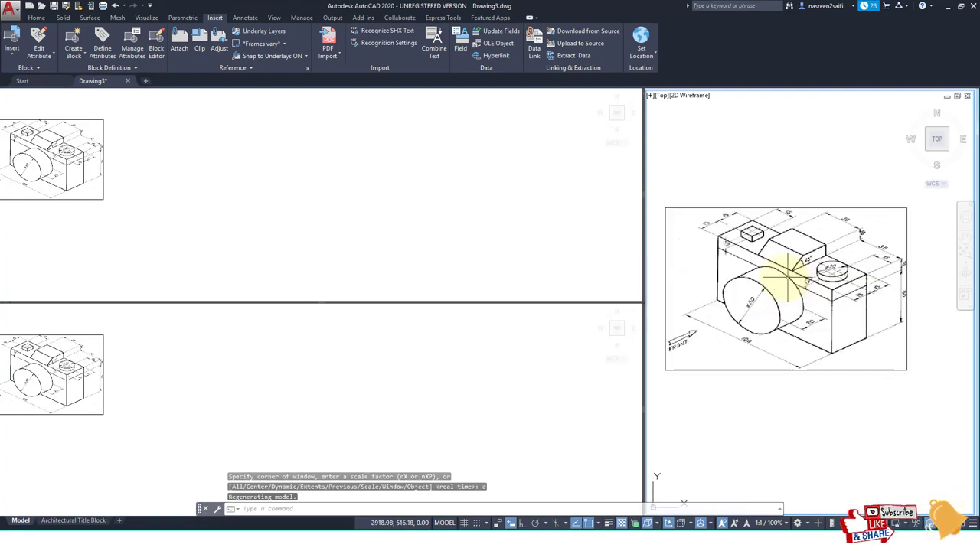
pyautogui.scroll(2, 776, 274)
pyautogui.scroll(-1, 776, 274)
pyautogui.click(327, 201)
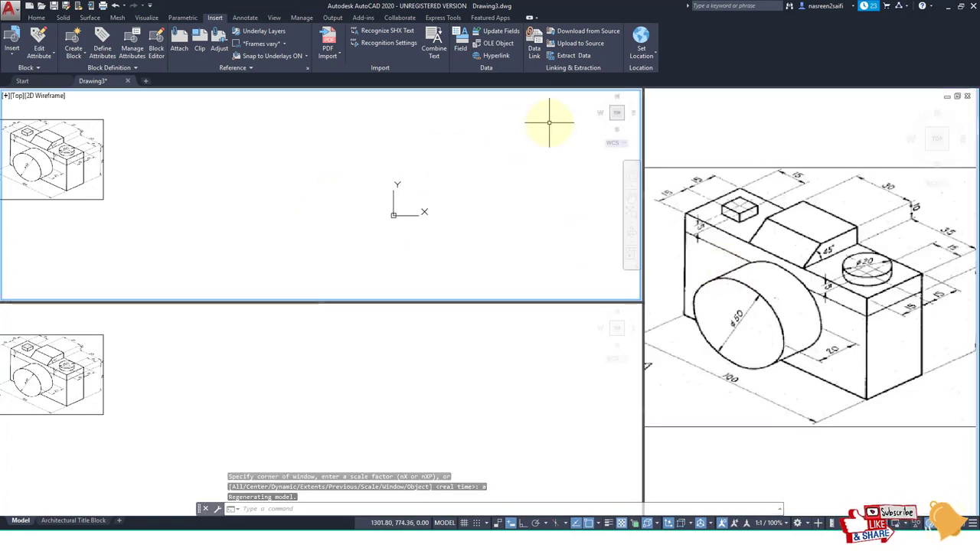
# Step: Set the upper-left viewport to SW Isometric and center the reference drawing
pyautogui.click(17, 96)
pyautogui.click(63, 188)
pyautogui.moveTo(438, 208)
pyautogui.mouseDown(button='middle')
pyautogui.moveTo(356, 261)
pyautogui.moveTo(383, 196)
pyautogui.moveTo(475, 153)
pyautogui.mouseUp(button='middle')
# Step: Set the lower-left viewport to the Front view and zoom out
pyautogui.click(252, 401)
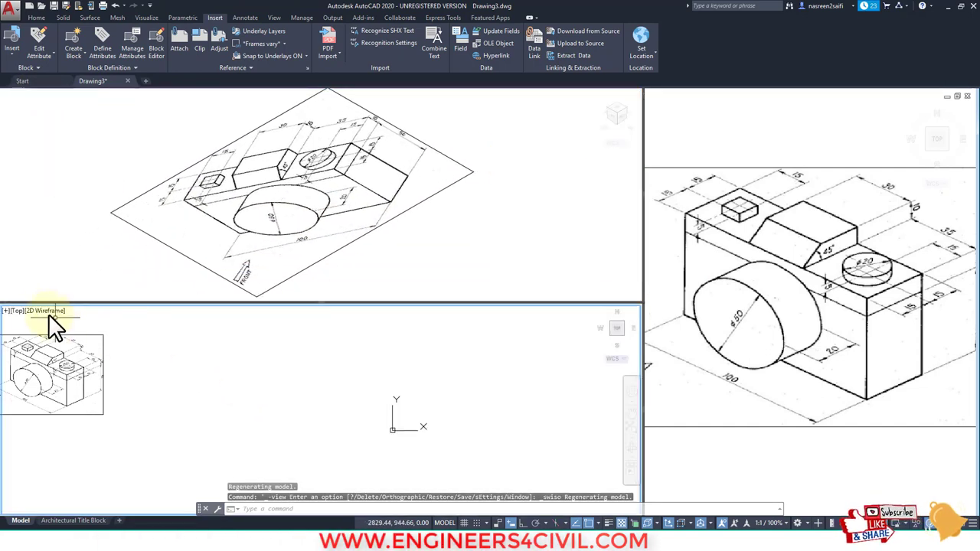
pyautogui.click(23, 311)
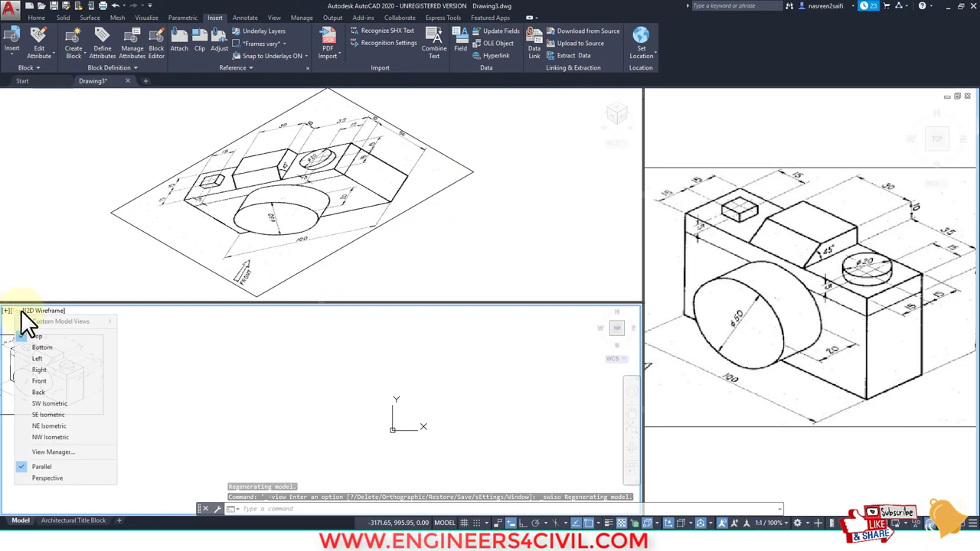
pyautogui.click(39, 380)
pyautogui.scroll(-5, 383, 402)
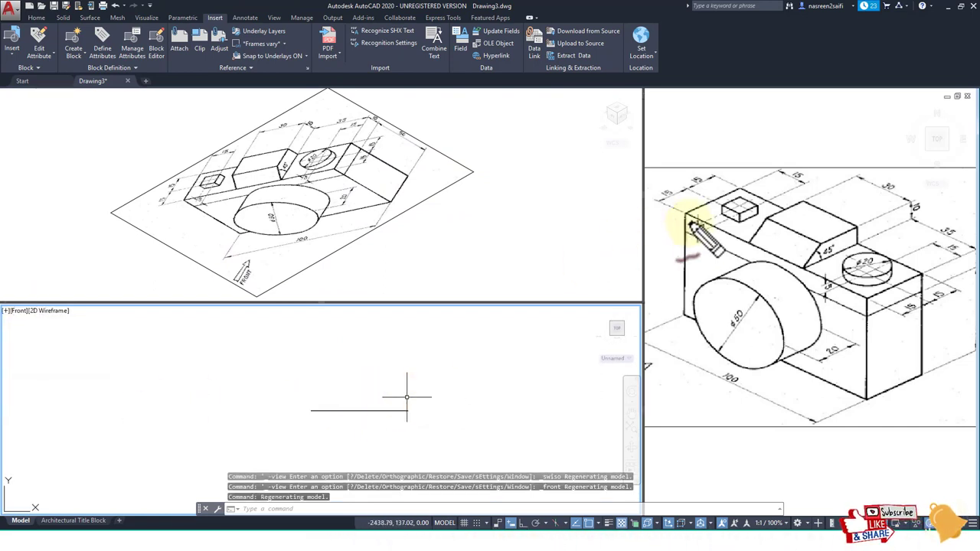
pyautogui.moveTo(691, 217)
pyautogui.mouseDown()
pyautogui.moveTo(860, 397)
pyautogui.moveTo(687, 216)
pyautogui.mouseUp()
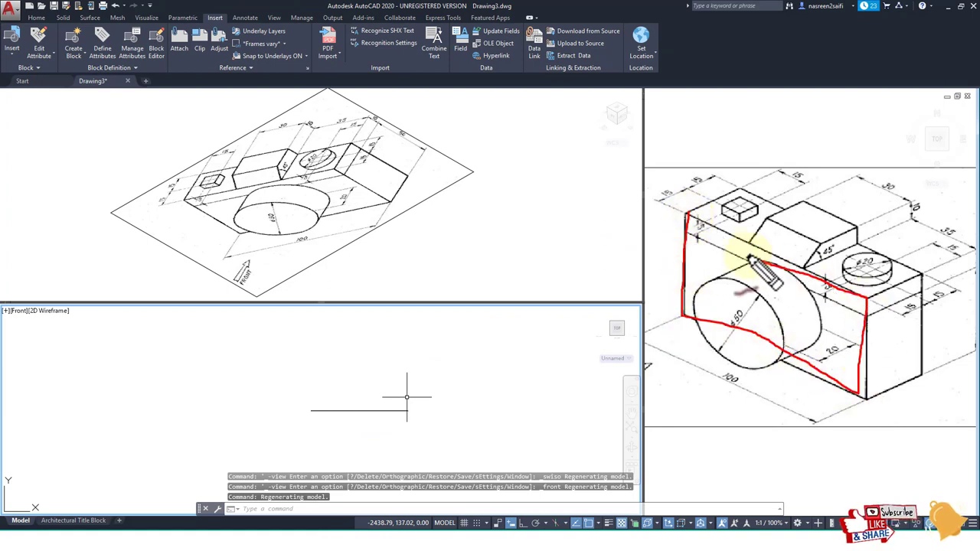
pyautogui.press('Escape')
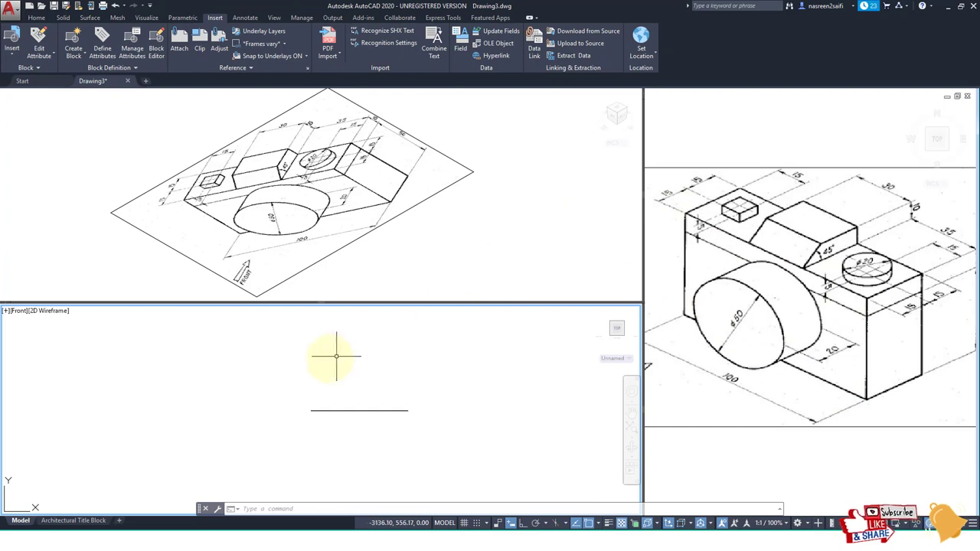
# Step: Draw a 100 by 60 rectangle in the Front viewport
pyautogui.click(320, 364)
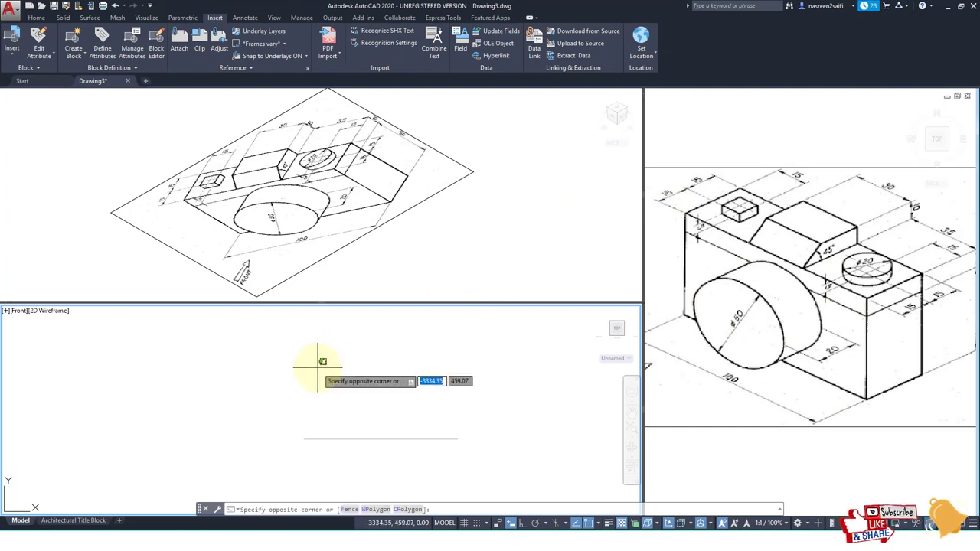
pyautogui.press('Escape')
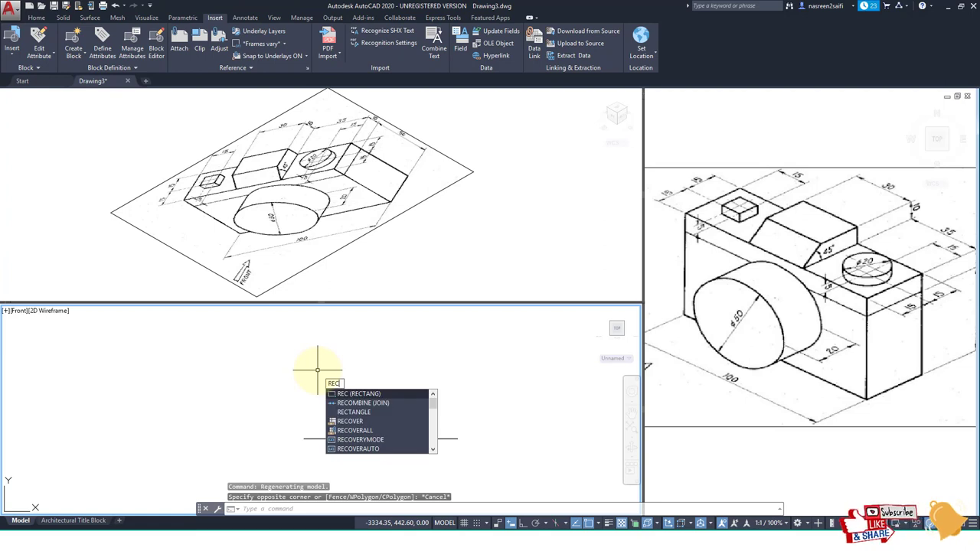
pyautogui.press('Return')
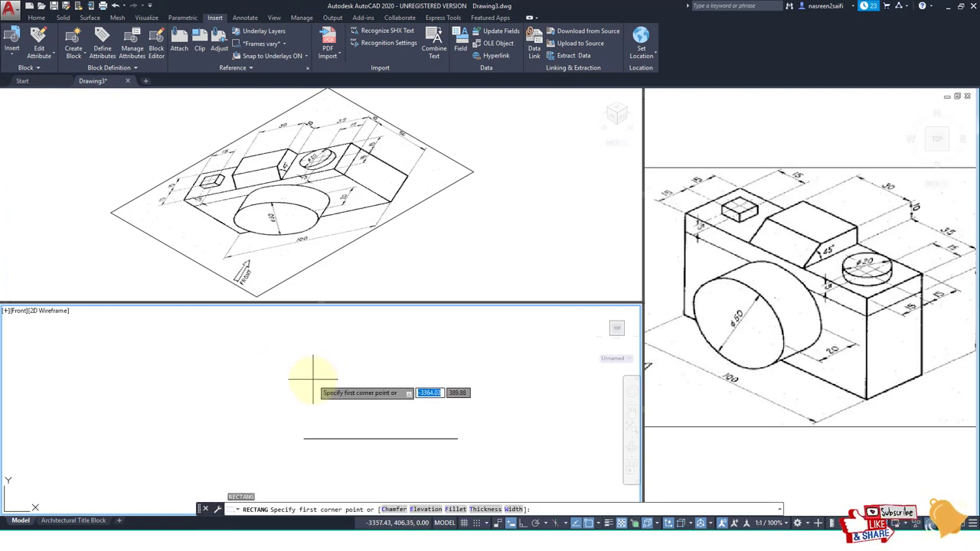
pyautogui.click(313, 379)
pyautogui.write('100')
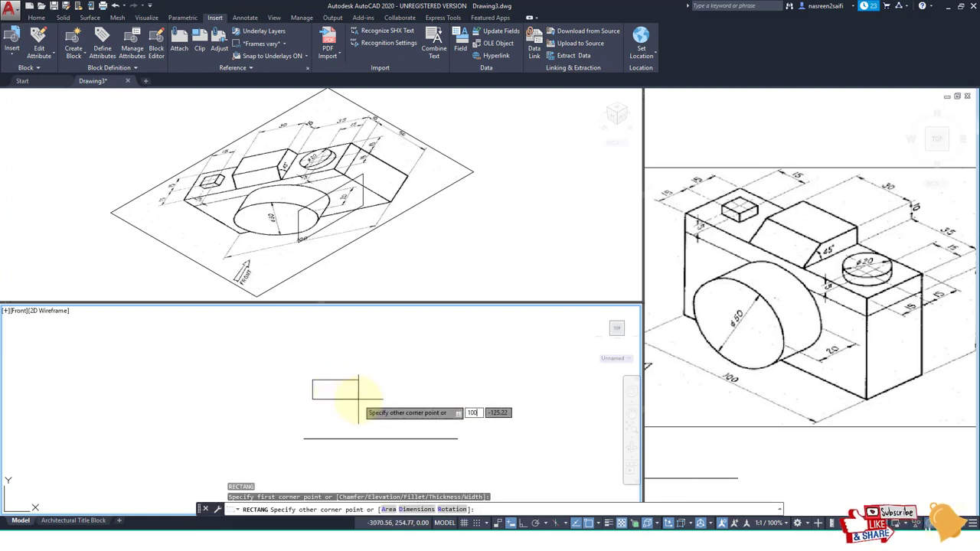
pyautogui.write(',60')
pyautogui.press('Return')
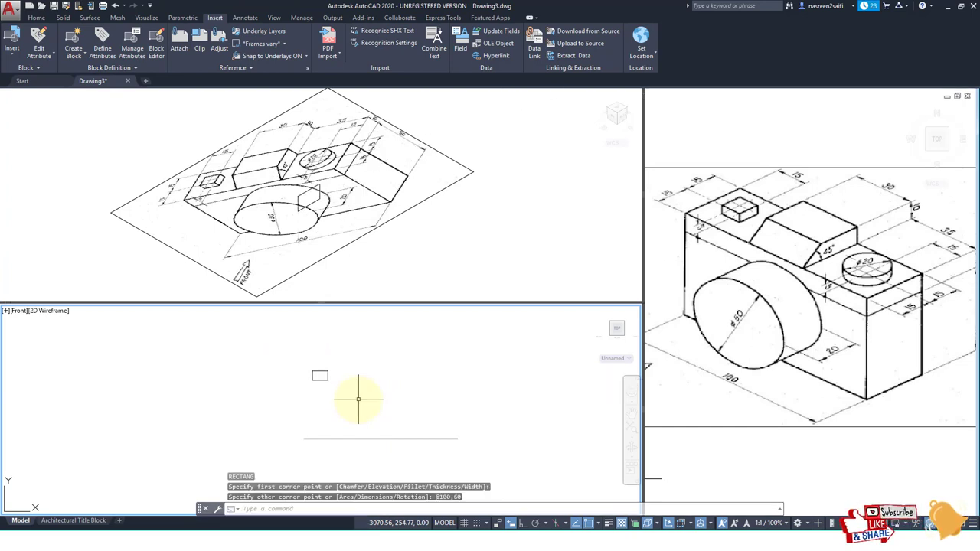
# Step: Draw a guide line between the rectangle's left and right edge midpoints
pyautogui.scroll(2, 322, 364)
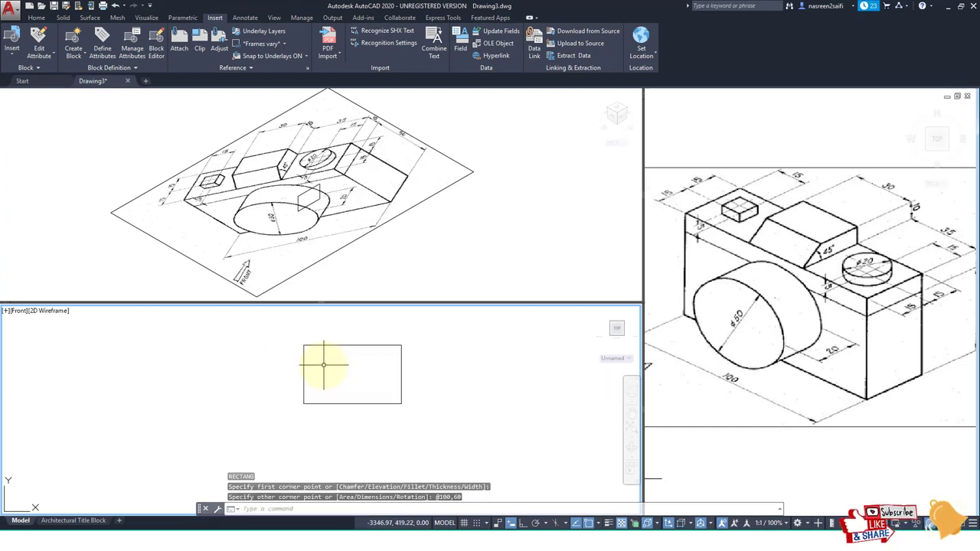
pyautogui.write('l')
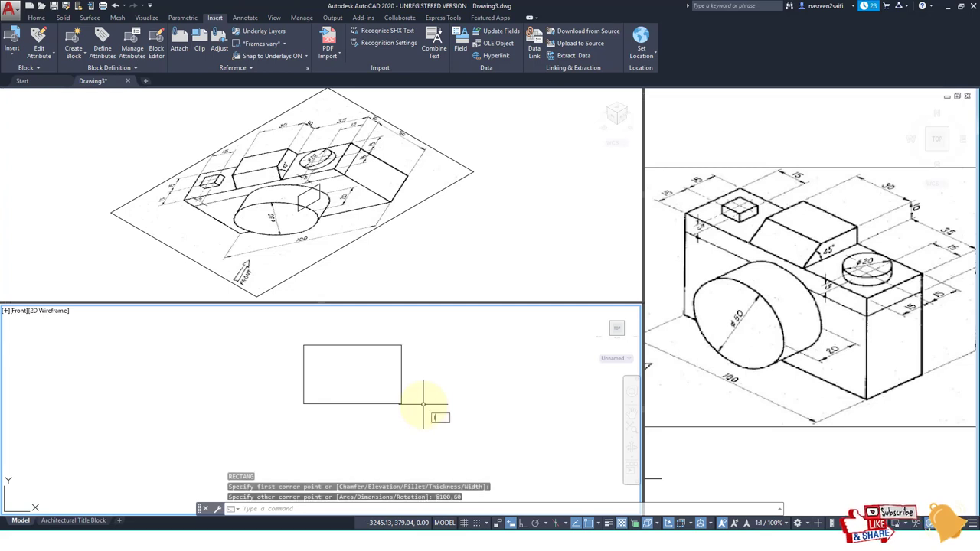
pyautogui.press('Return')
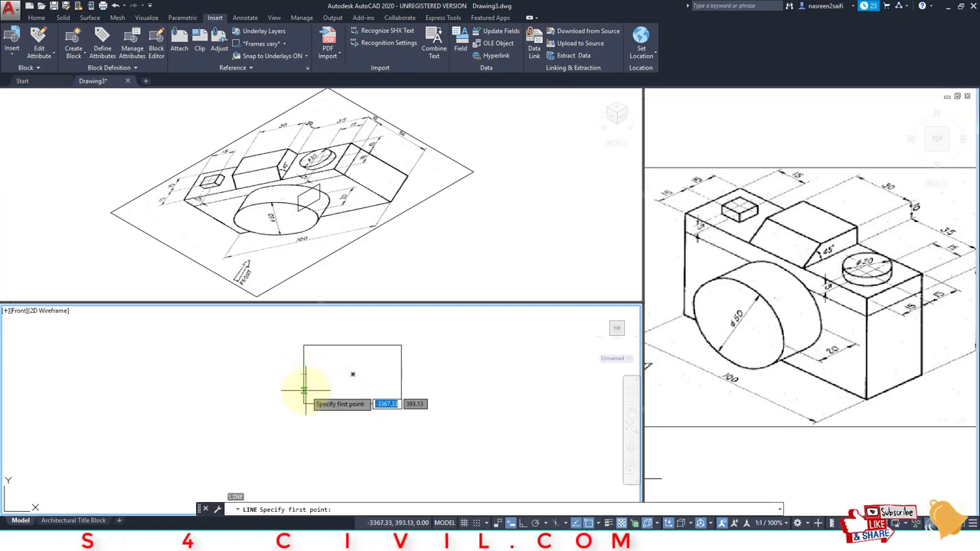
pyautogui.click(304, 375)
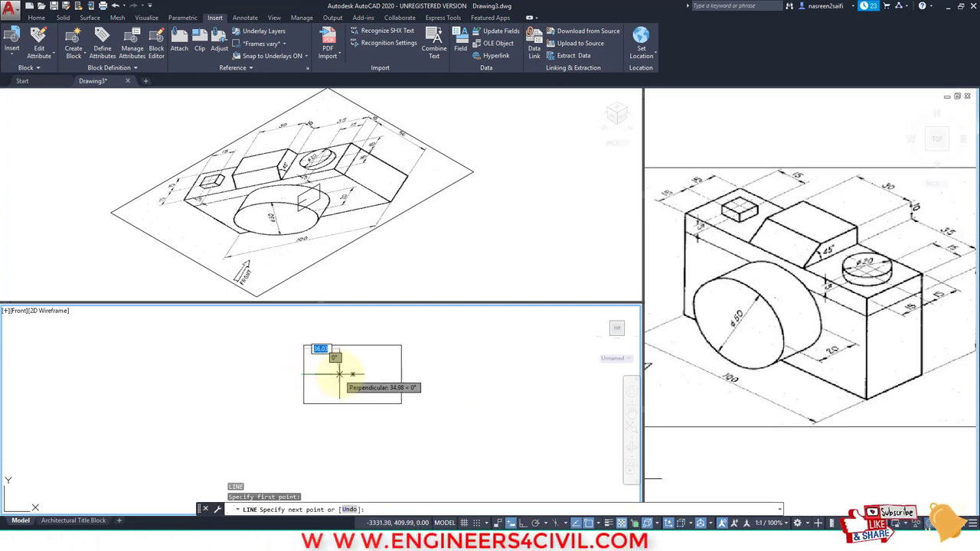
pyautogui.click(401, 375)
pyautogui.press('Return')
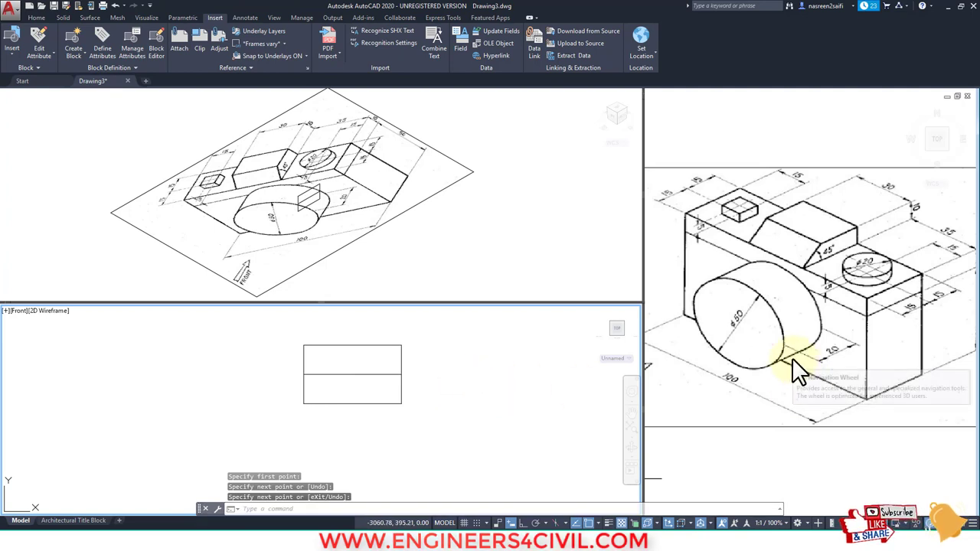
pyautogui.moveTo(798, 312)
pyautogui.mouseDown()
pyautogui.moveTo(746, 279)
pyautogui.moveTo(755, 328)
pyautogui.mouseUp()
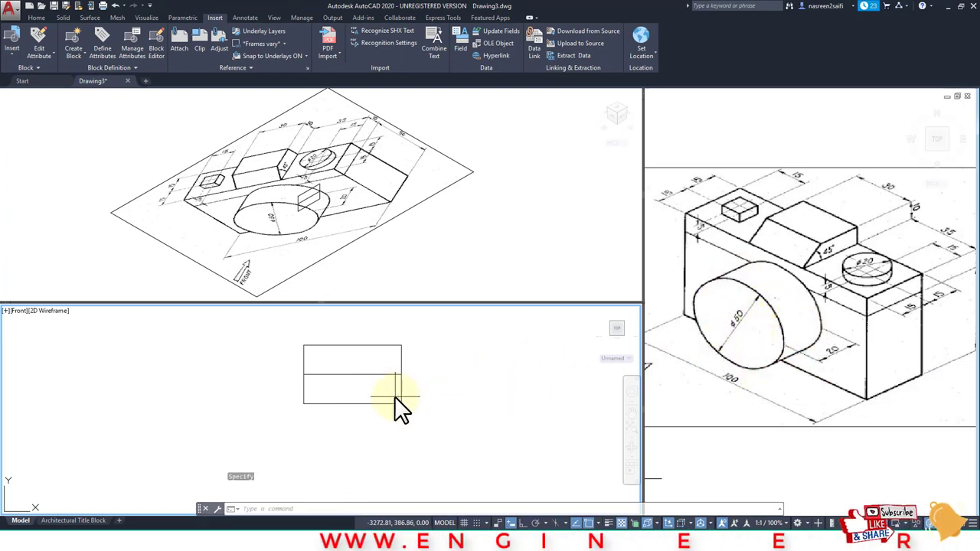
# Step: Draw a radius-25 circle at the line's middle, then erase the guide line
pyautogui.write('c')
pyautogui.press('Return')
pyautogui.click(353, 374)
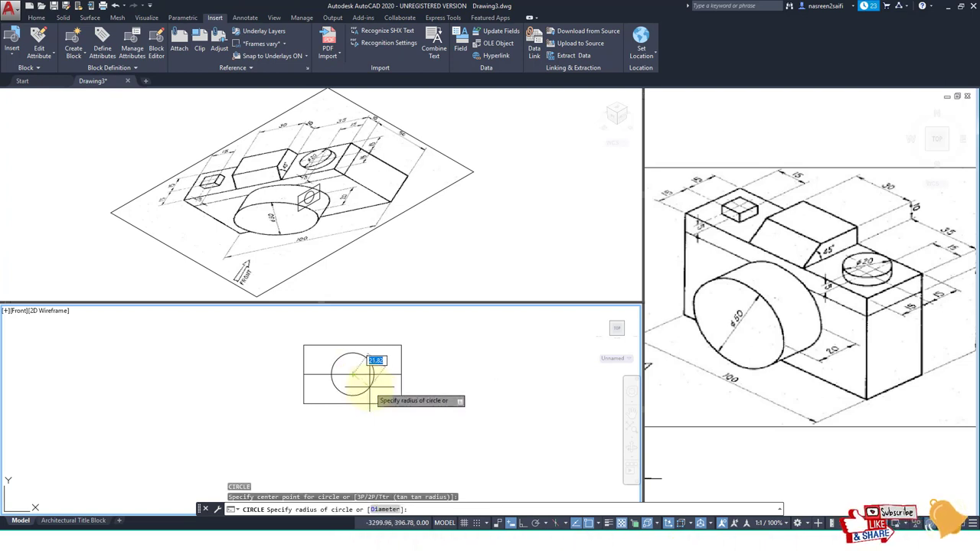
pyautogui.press('Return')
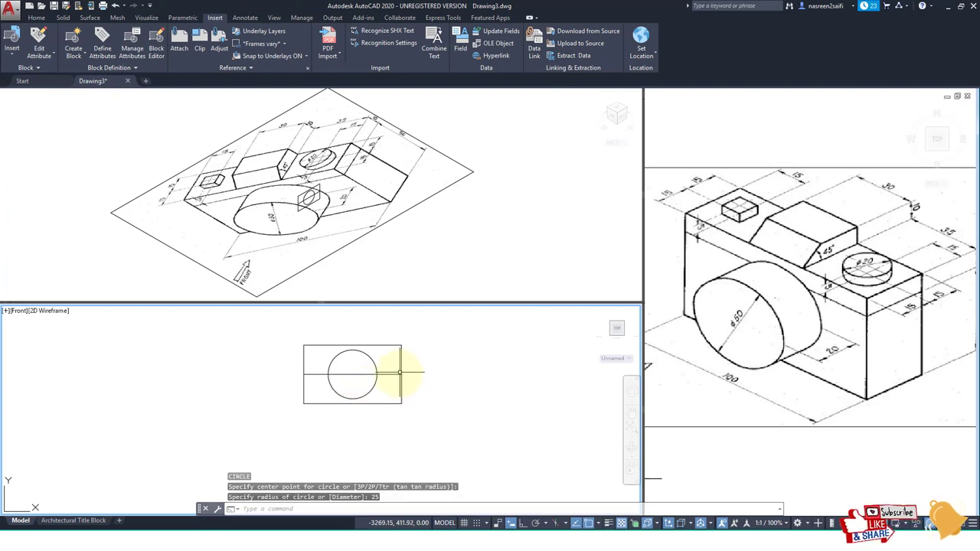
pyautogui.click(399, 374)
pyautogui.press('Delete')
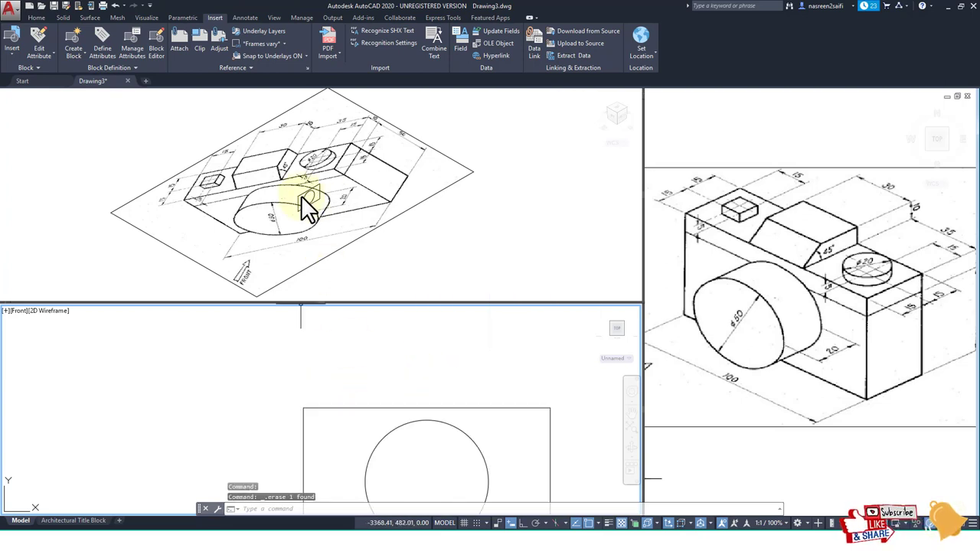
pyautogui.click(320, 224)
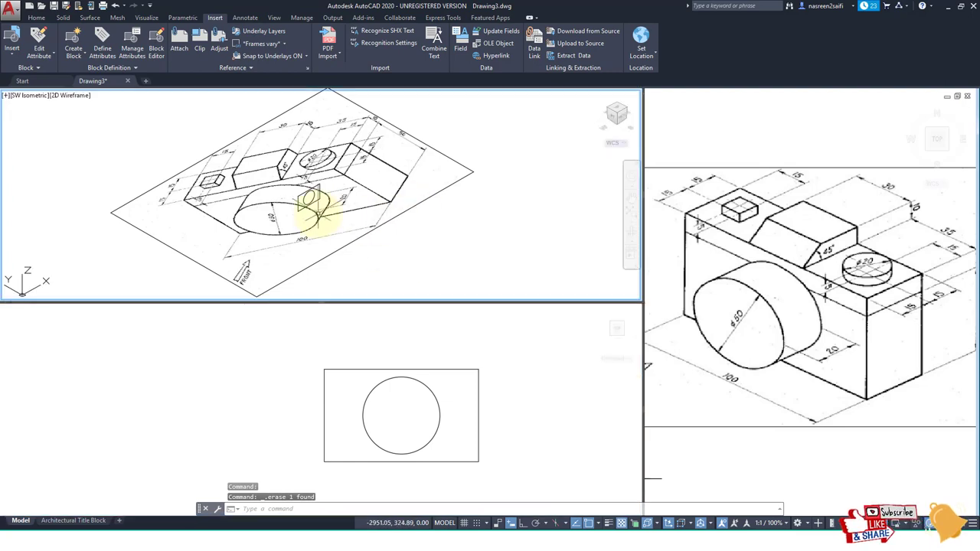
pyautogui.click(316, 214)
pyautogui.scroll(3, 316, 213)
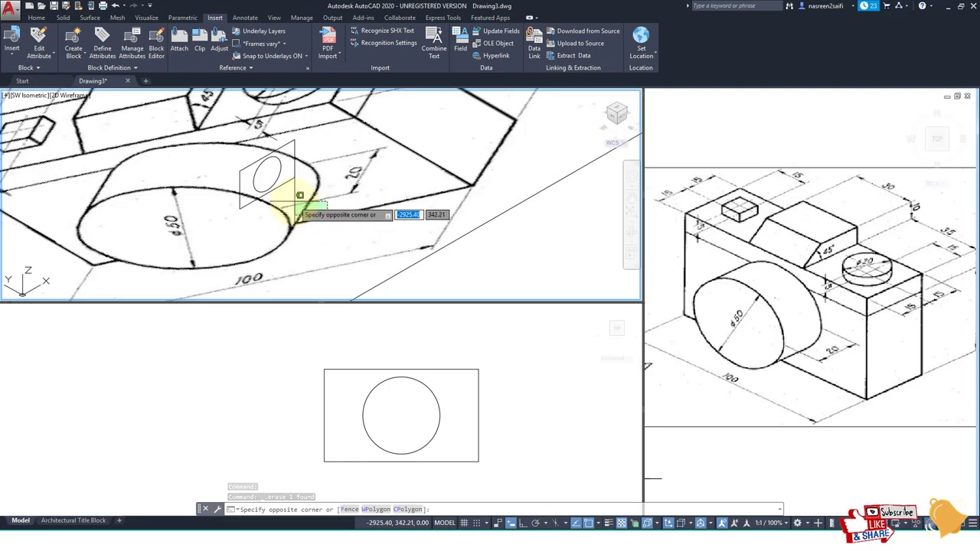
pyautogui.scroll(-5, 299, 196)
# Step: Move the reference image off to the upper left, away from the rectangle and circle
pyautogui.press('Escape')
pyautogui.write('m')
pyautogui.press('Return')
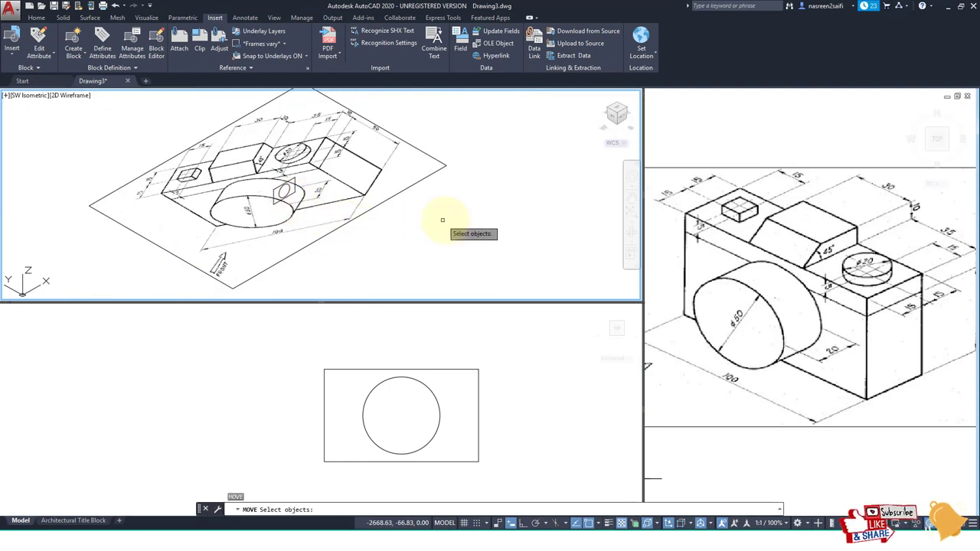
pyautogui.click(442, 219)
pyautogui.click(350, 148)
pyautogui.press('Return')
pyautogui.click(361, 164)
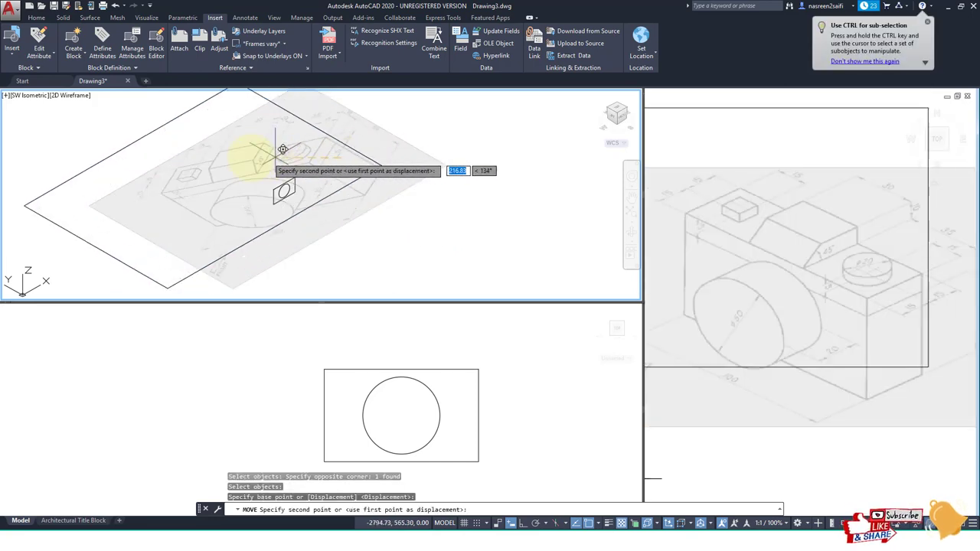
pyautogui.click(150, 142)
pyautogui.scroll(2, 337, 205)
pyautogui.scroll(2, 349, 207)
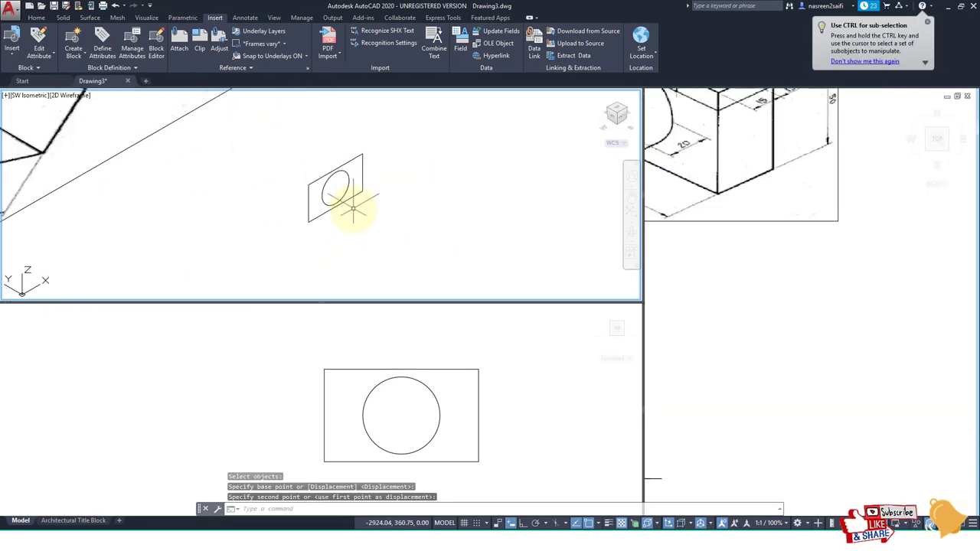
pyautogui.scroll(1, 353, 208)
# Step: Fit the whole camera reference image in the right viewport
pyautogui.click(744, 281)
pyautogui.click(751, 278)
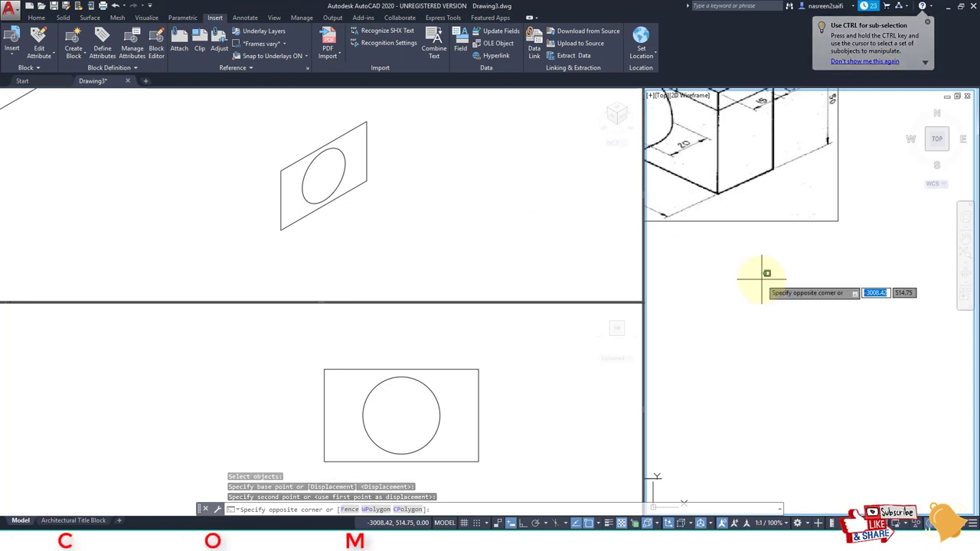
pyautogui.press('Escape')
pyautogui.middleClick(838, 287)
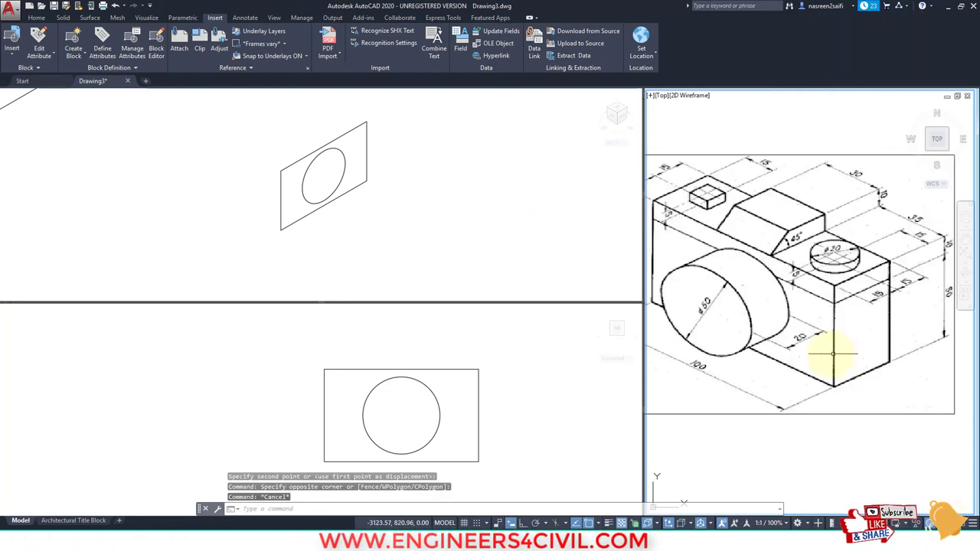
pyautogui.press('Escape')
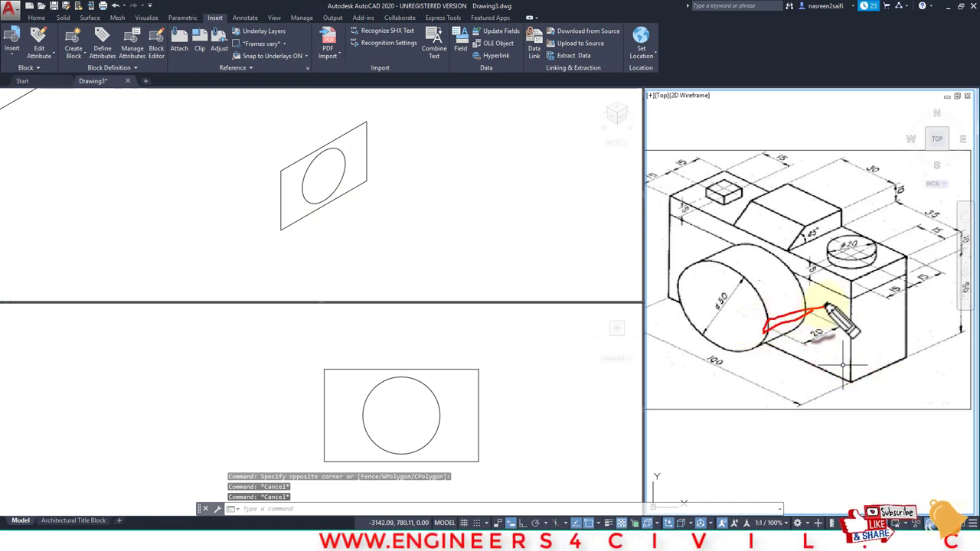
# Step: Extrude the lens circle 20 units into a cylinder
pyautogui.click(320, 182)
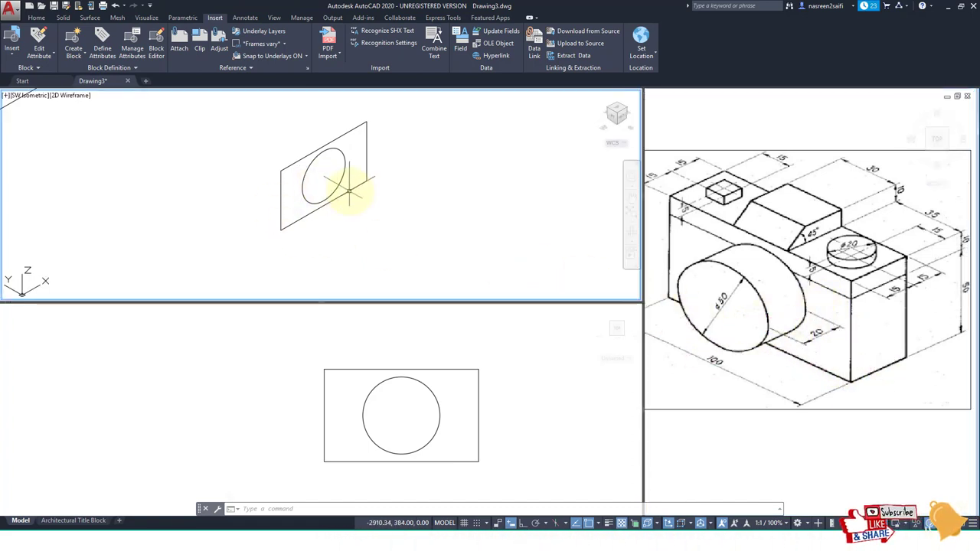
pyautogui.write('ext')
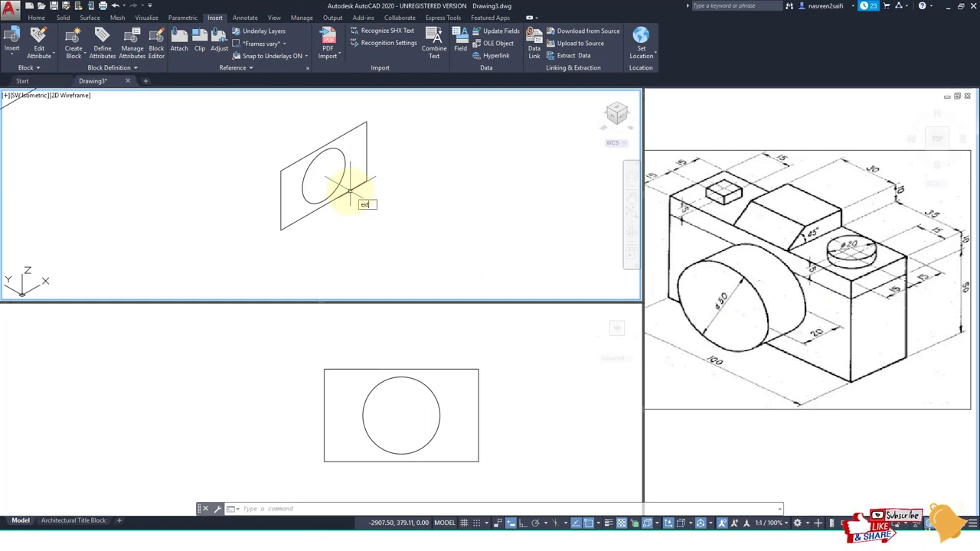
pyautogui.press('Return')
pyautogui.click(346, 184)
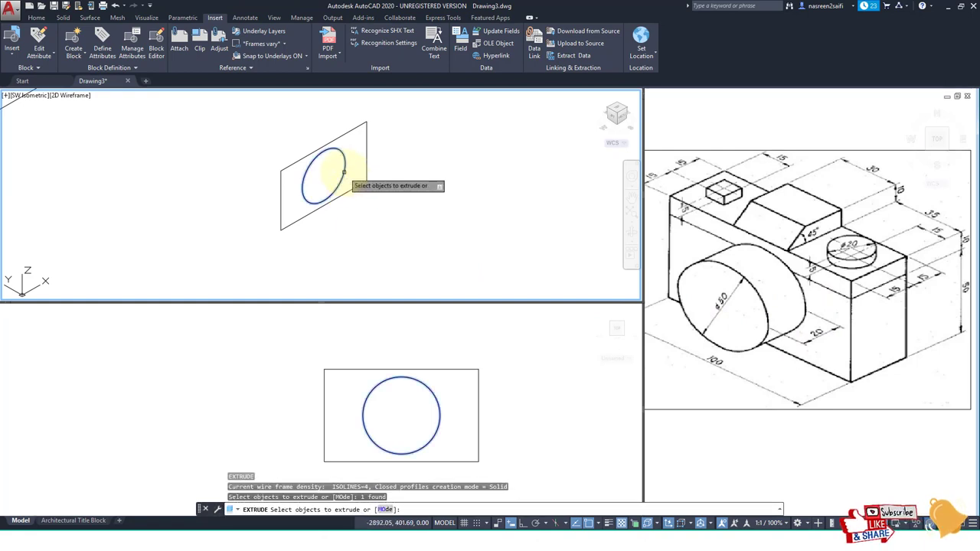
pyautogui.press('Return')
pyautogui.write('20')
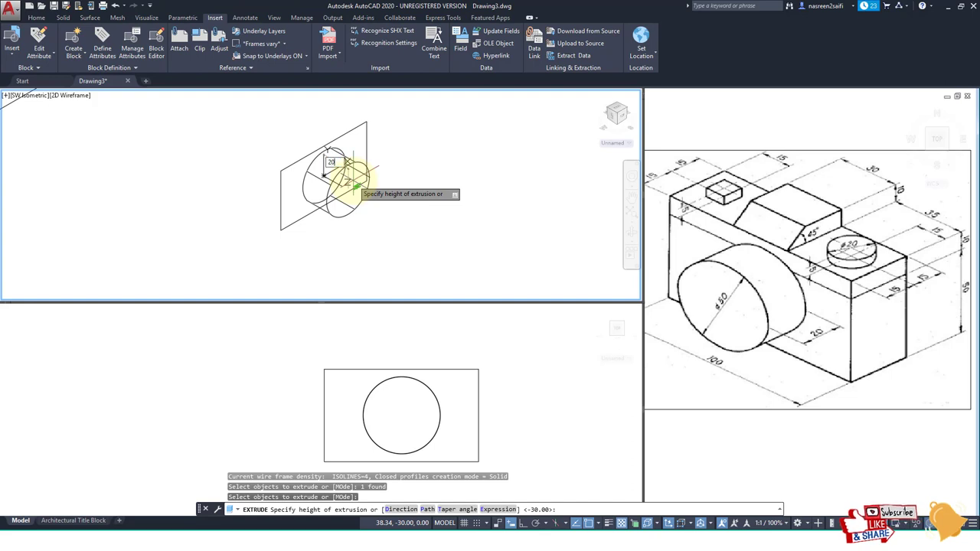
pyautogui.press('Return')
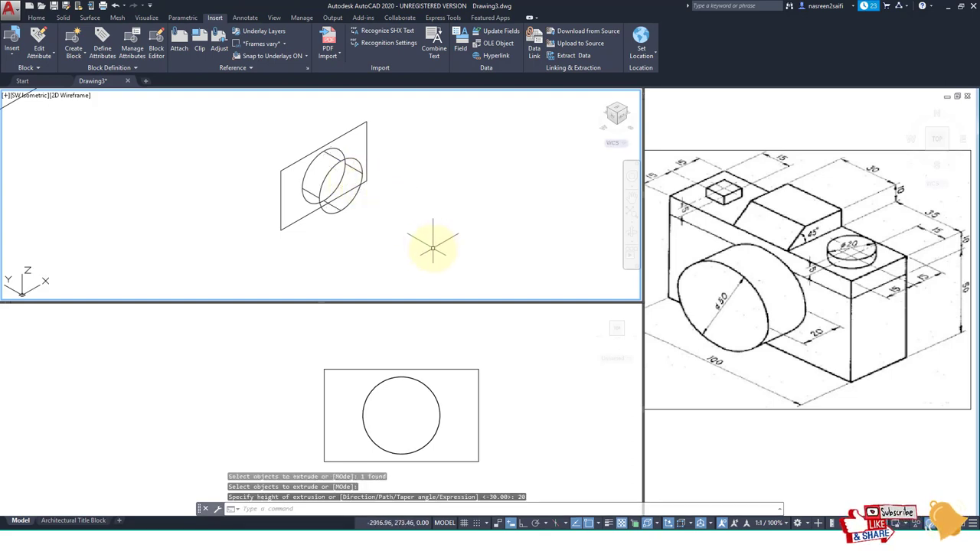
# Step: Extrude the rectangle 30 units into the camera body box
pyautogui.press('Return')
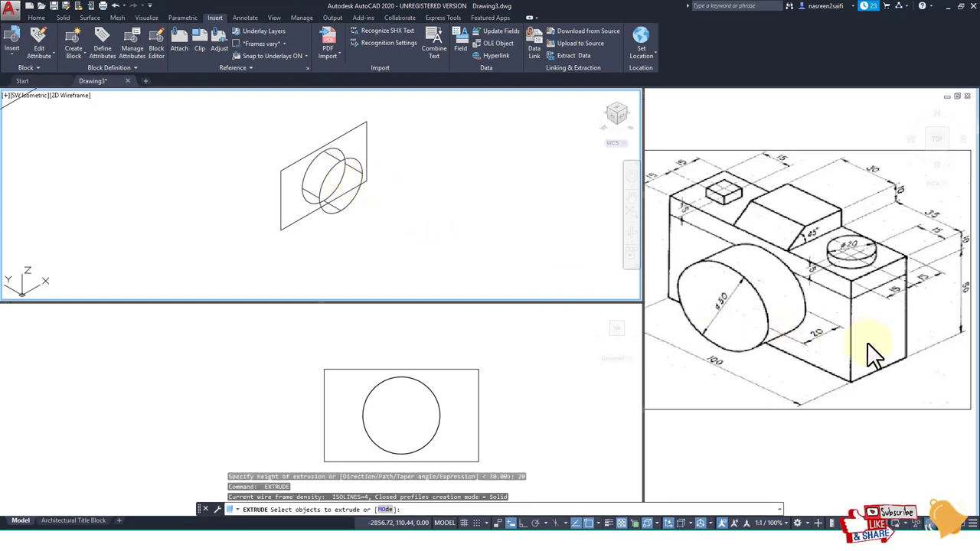
pyautogui.moveTo(850, 381); pyautogui.dragTo(906, 356)
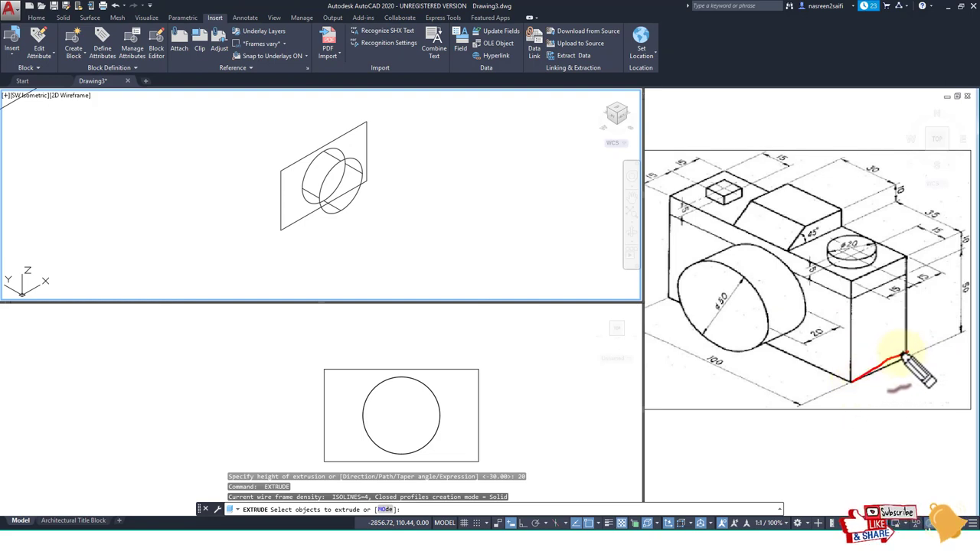
pyautogui.click(340, 136)
pyautogui.press('Return')
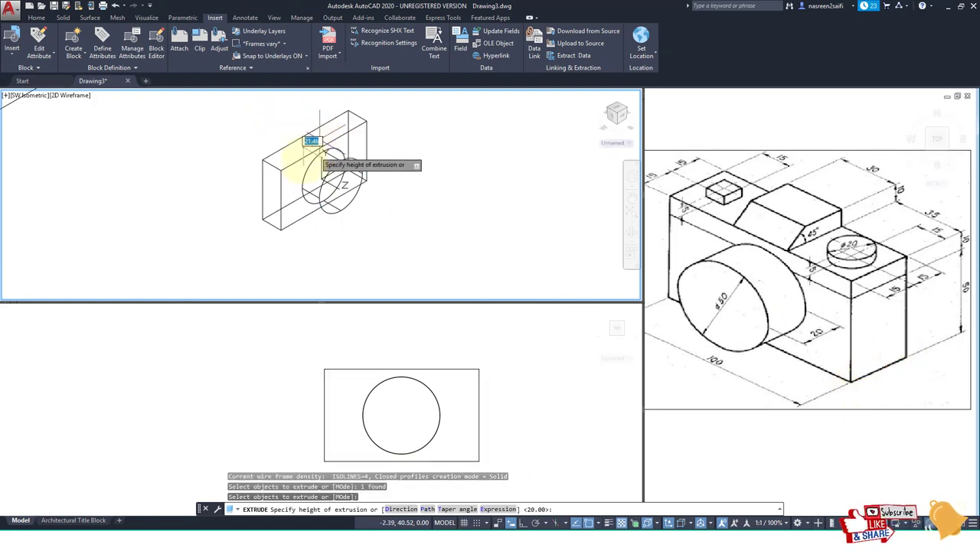
pyautogui.write('30')
pyautogui.press('Return')
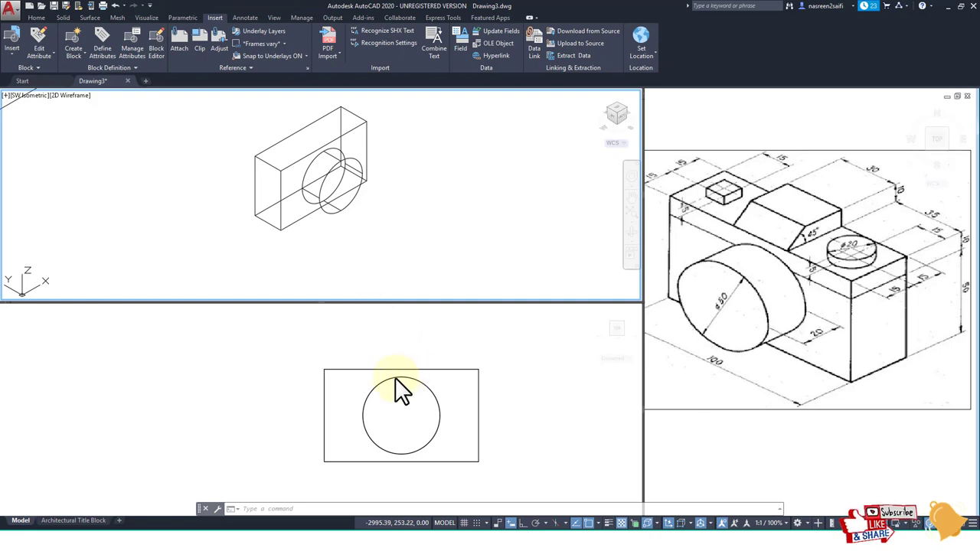
pyautogui.click(371, 344)
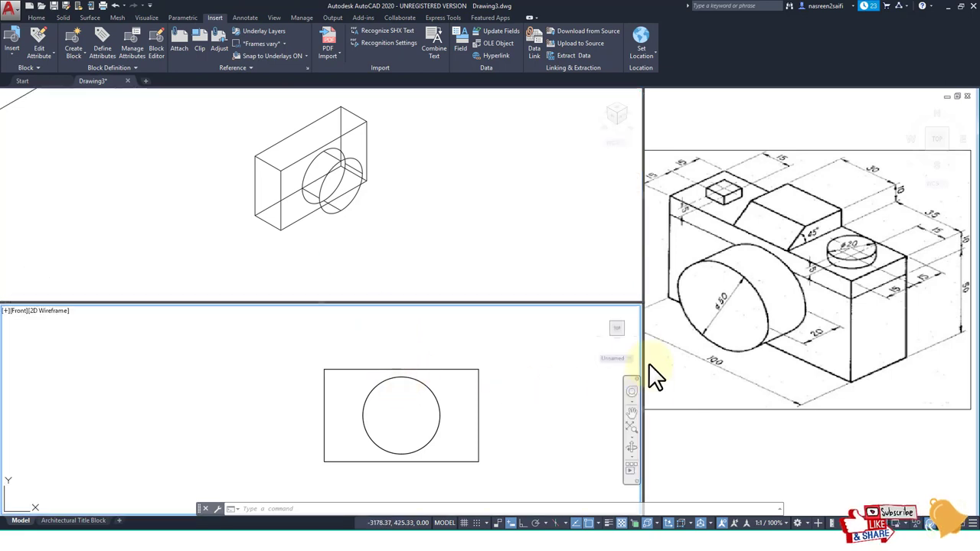
# Step: Switch the lower viewport to Top view, framed on the camera body box and lens cylinder
pyautogui.click(28, 321)
pyautogui.click(44, 338)
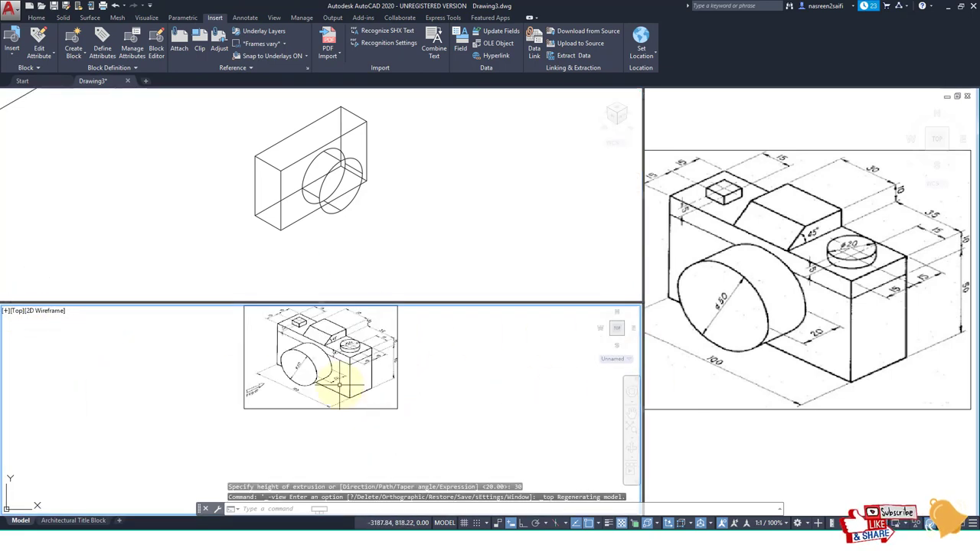
pyautogui.scroll(-1, 371, 397)
pyautogui.scroll(-3, 350, 414)
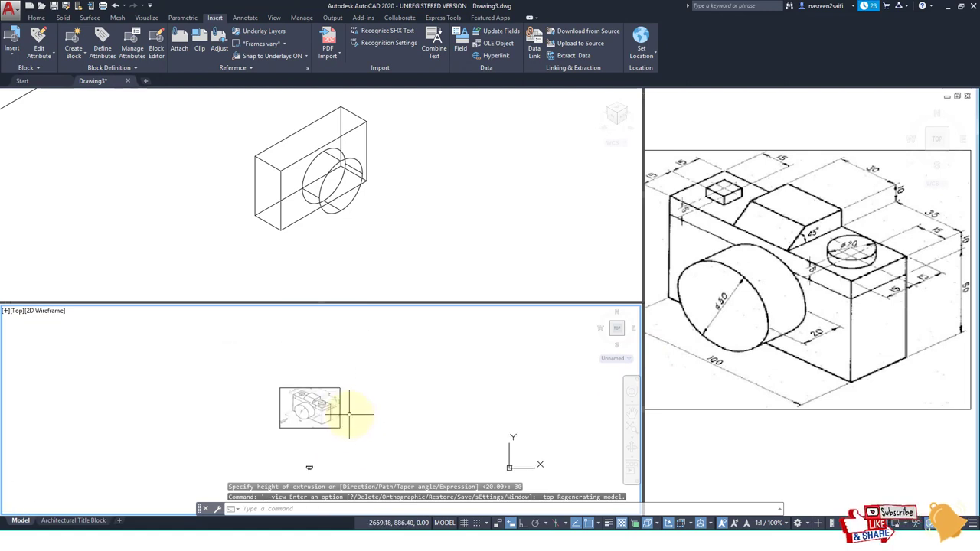
pyautogui.moveTo(294, 447); pyautogui.dragTo(361, 394, button='middle')
pyautogui.scroll(2, 431, 382)
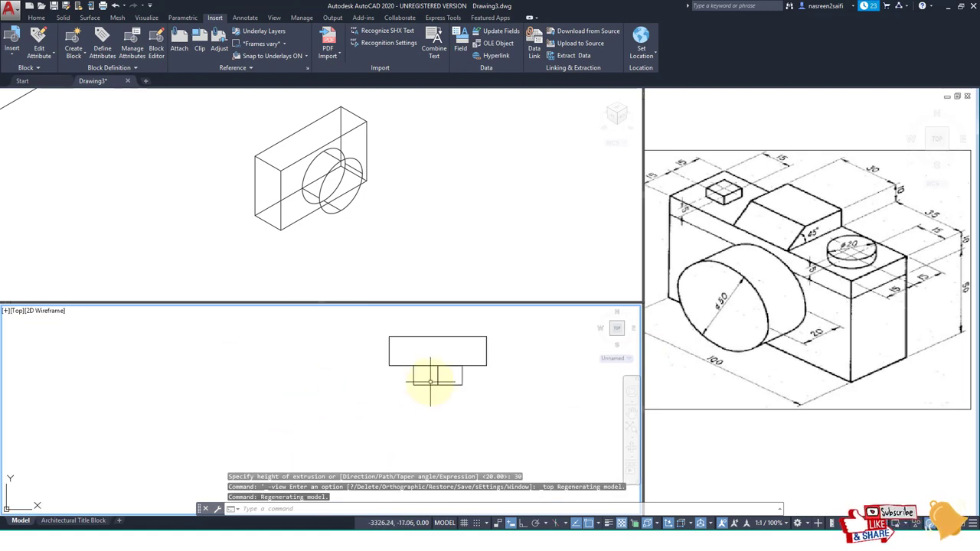
pyautogui.scroll(2, 385, 391)
pyautogui.scroll(4, 385, 391)
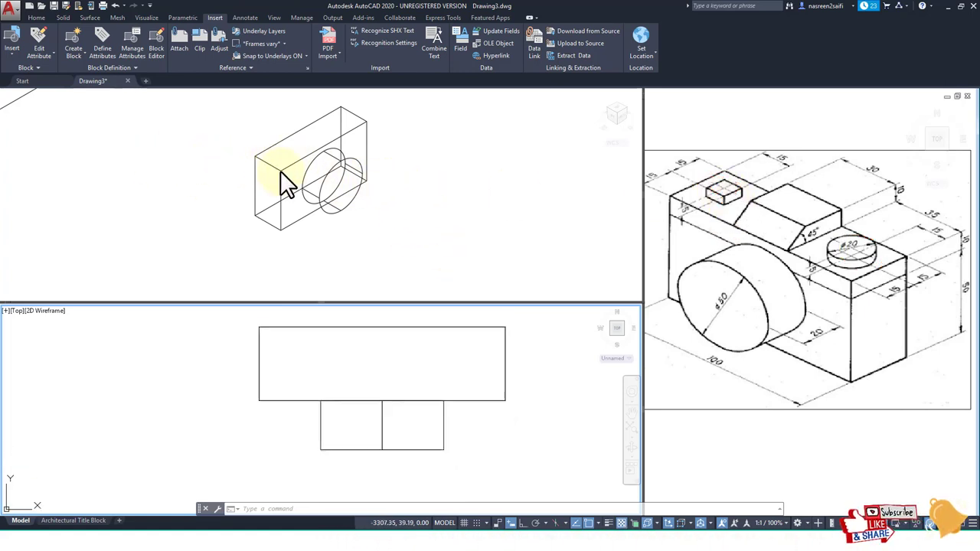
pyautogui.click(426, 157)
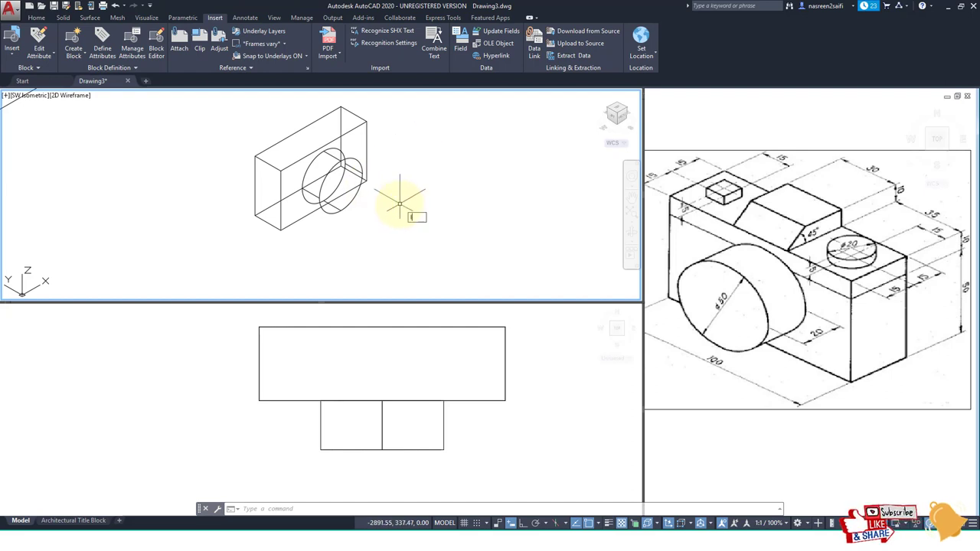
# Step: Draw a 15-unit guide line from the camera body's top edge
pyautogui.write('l')
pyautogui.press('Return')
pyautogui.click(263, 158)
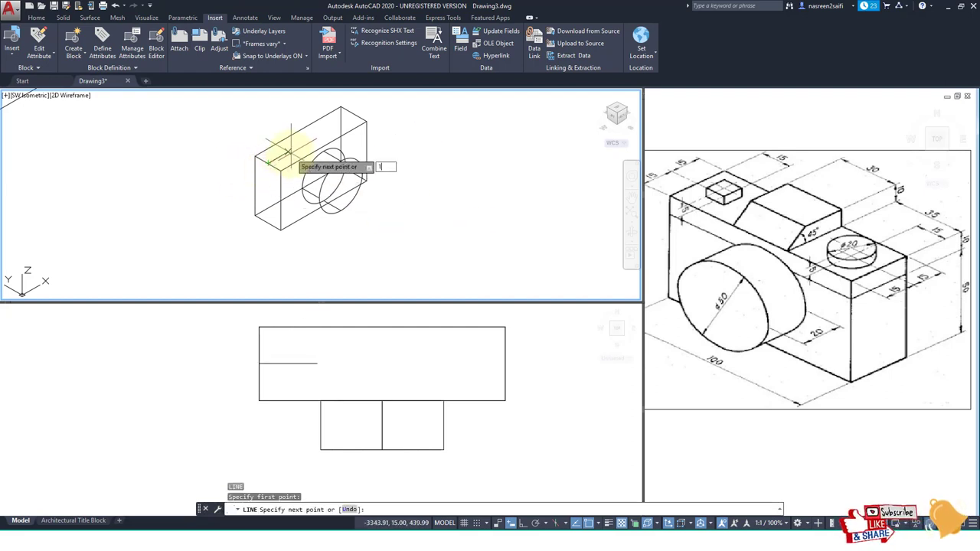
pyautogui.write('5')
pyautogui.press('Return')
pyautogui.press('Escape')
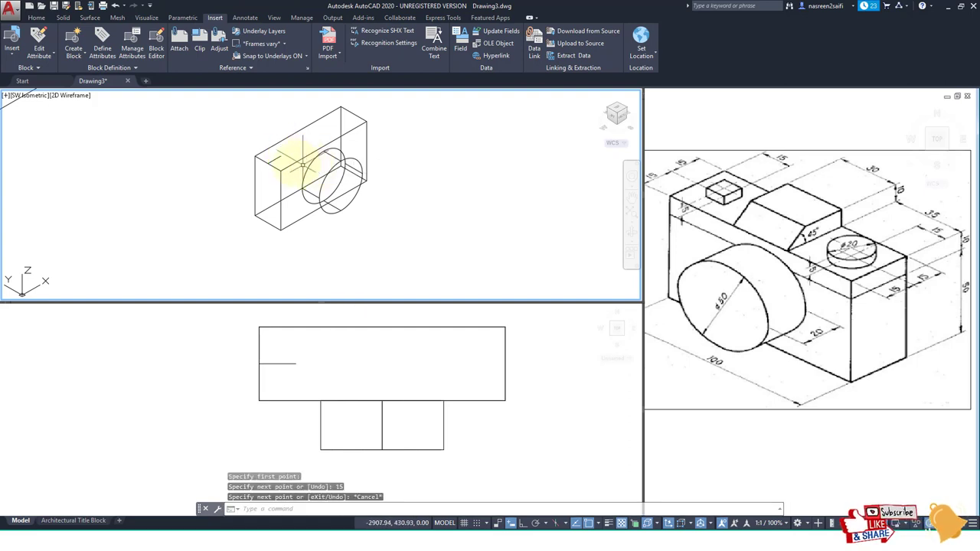
pyautogui.rightClick(296, 163)
pyautogui.press('Escape')
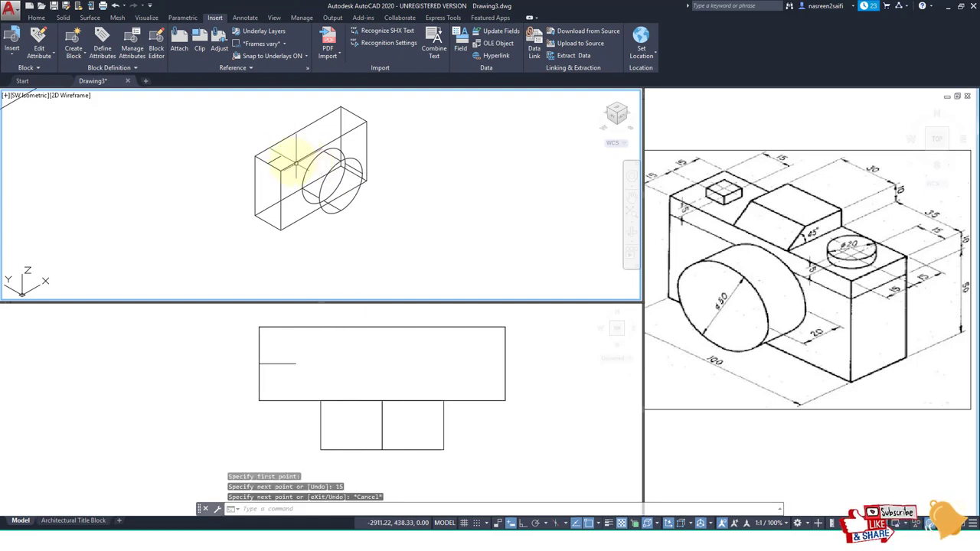
# Step: Draw a 10 by 10 square starting at the guide line's end
pyautogui.write('rec')
pyautogui.press('Return')
pyautogui.moveTo(278, 166); pyautogui.dragTo(295, 182, button='middle')
pyautogui.scroll(5, 306, 176)
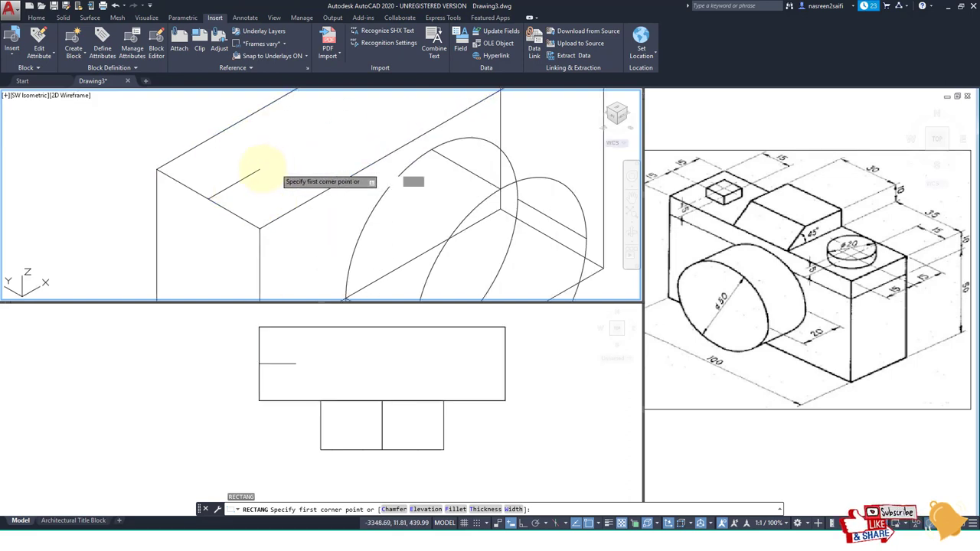
pyautogui.click(260, 170)
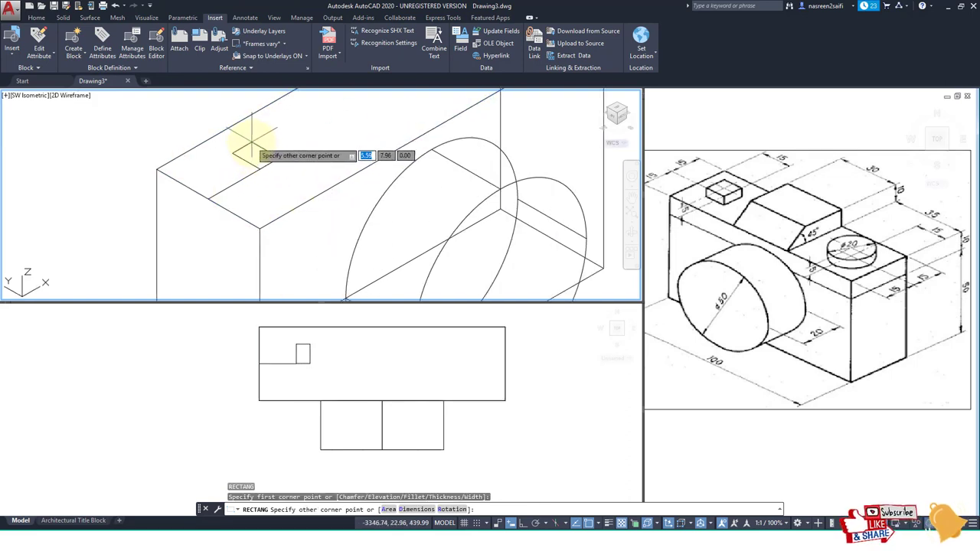
pyautogui.write('0')
pyautogui.press('Tab')
pyautogui.write('1')
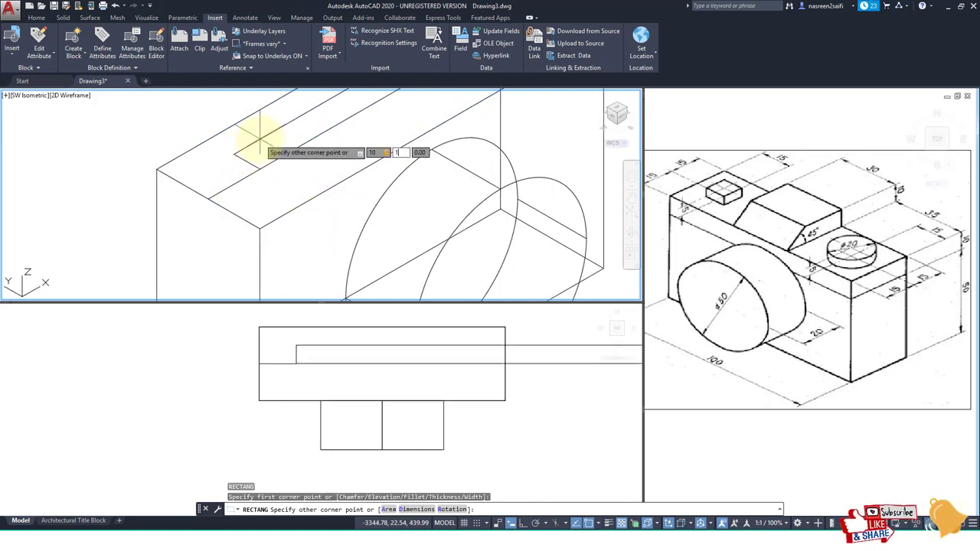
pyautogui.write('0')
pyautogui.press('Return')
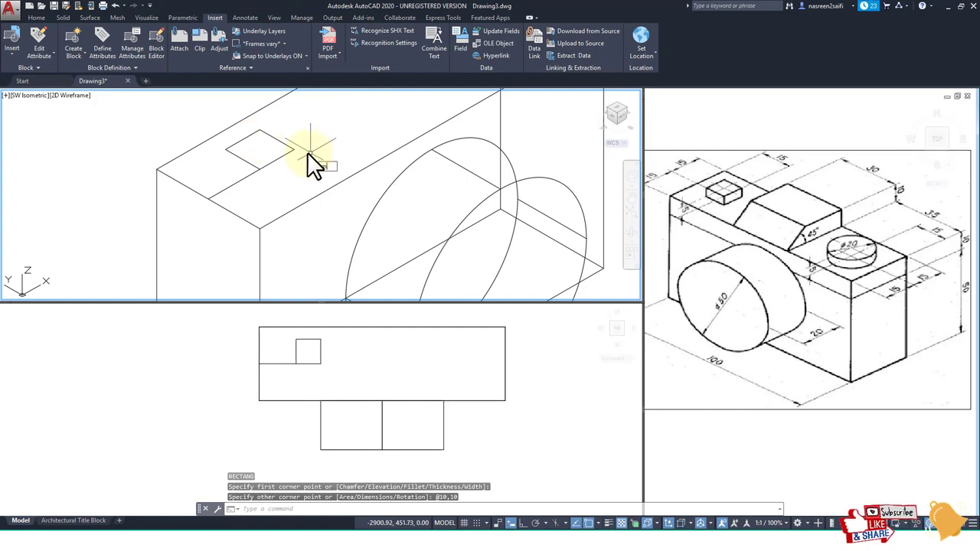
# Step: Move the square into place on the top face and erase the 15-unit guide line
pyautogui.write('m')
pyautogui.press('Return')
pyautogui.moveTo(285, 157); pyautogui.dragTo(239, 122)
pyautogui.press('Return')
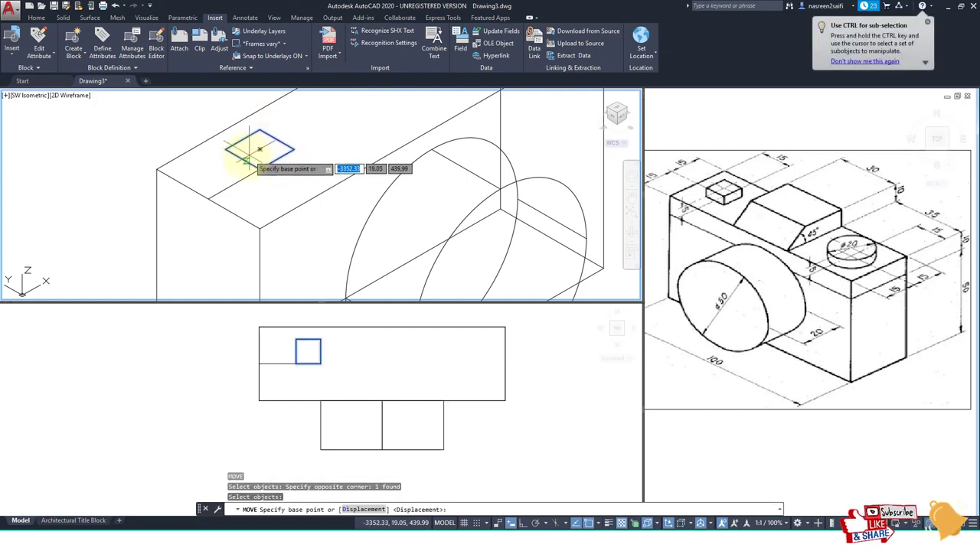
pyautogui.click(264, 157)
pyautogui.click(292, 172)
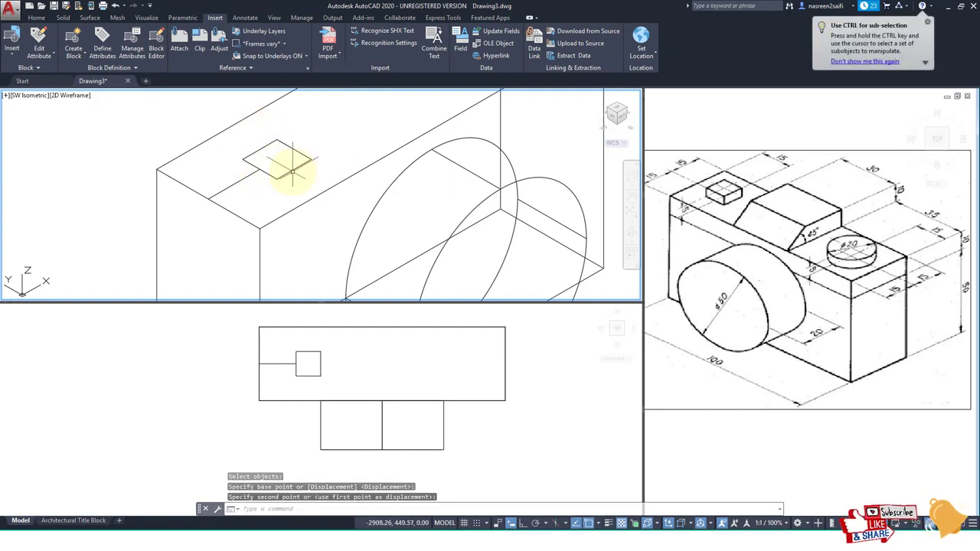
pyautogui.press('Escape')
pyautogui.press('Return')
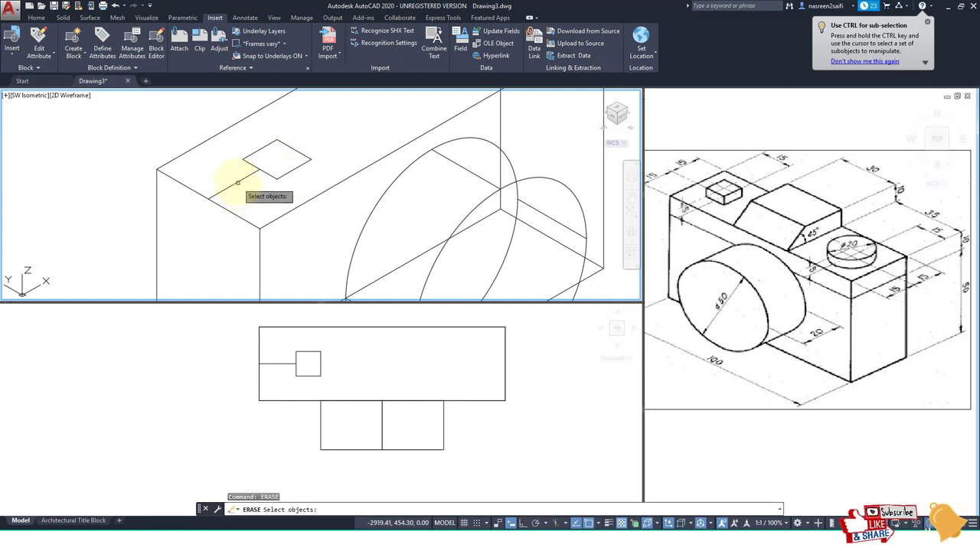
pyautogui.click(237, 182)
pyautogui.scroll(-2, 238, 182)
# Step: Draw a 15-unit guide line from the top edge's midpoint
pyautogui.scroll(-1, 324, 191)
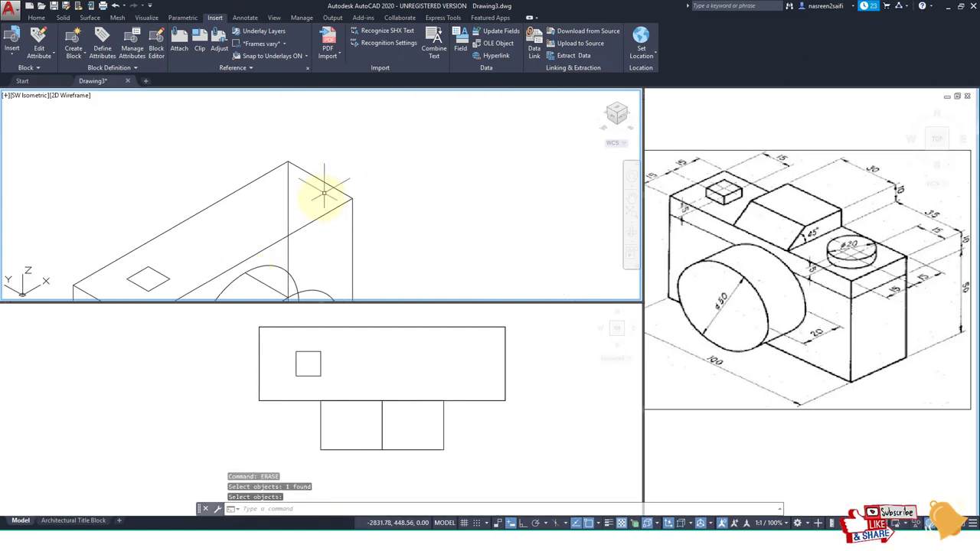
pyautogui.scroll(3, 324, 191)
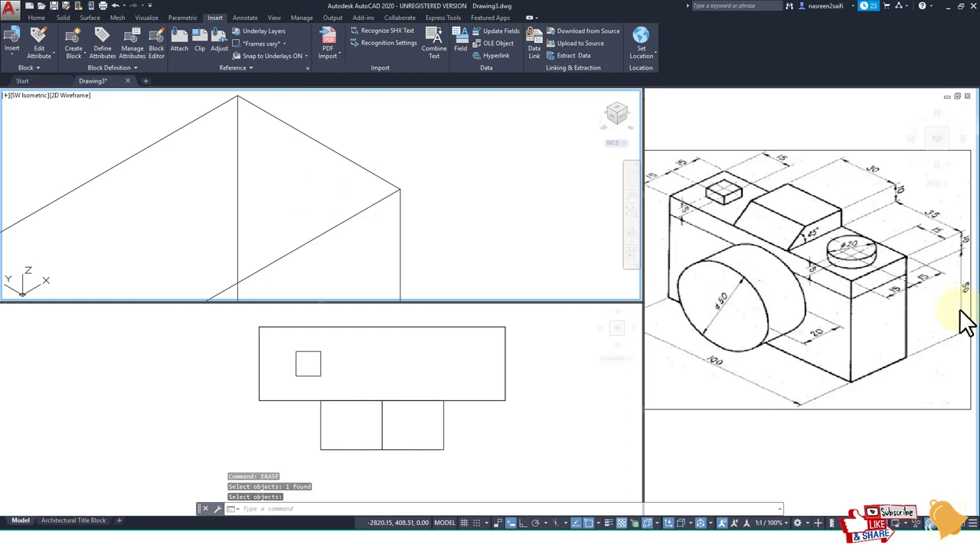
pyautogui.moveTo(919, 226); pyautogui.dragTo(881, 229)
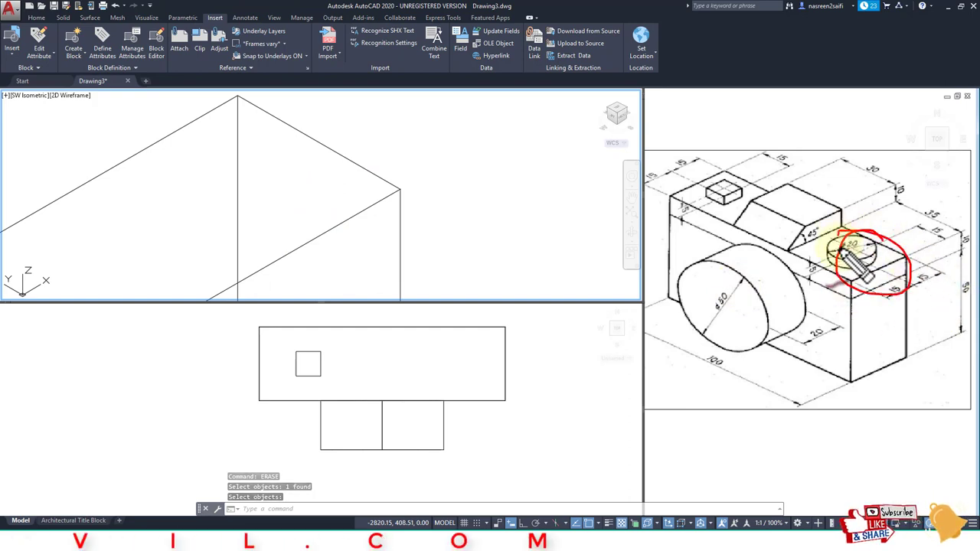
pyautogui.press('l')
pyautogui.press('Return')
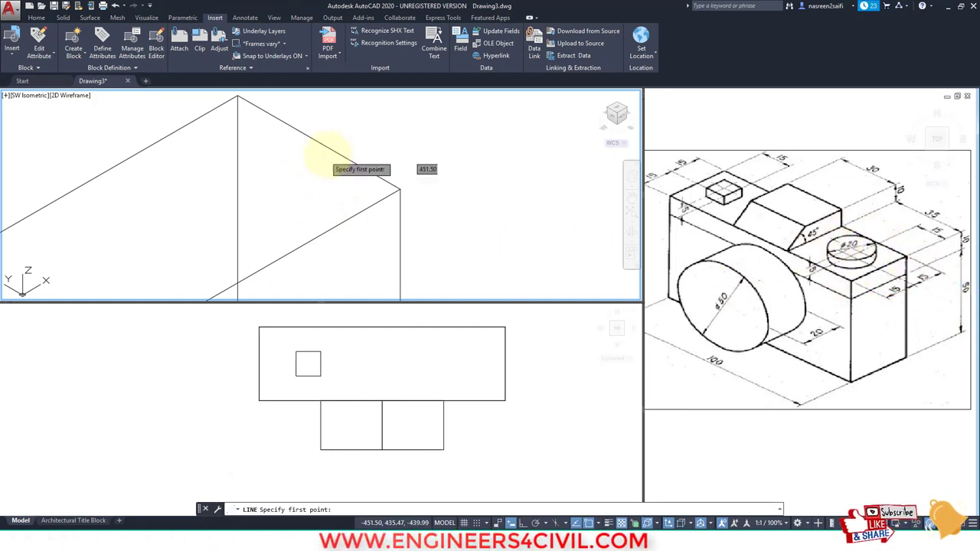
pyautogui.click(320, 141)
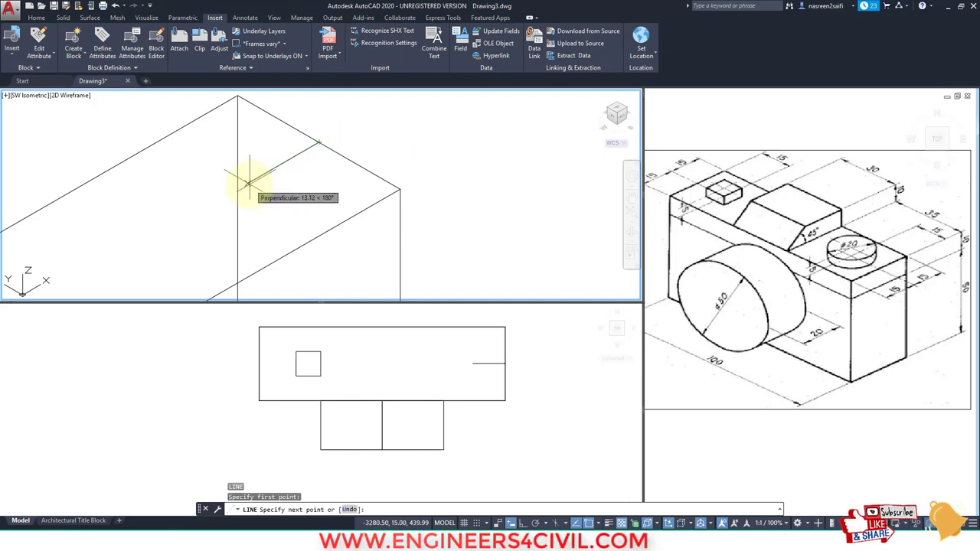
pyautogui.write('15')
pyautogui.press('Return')
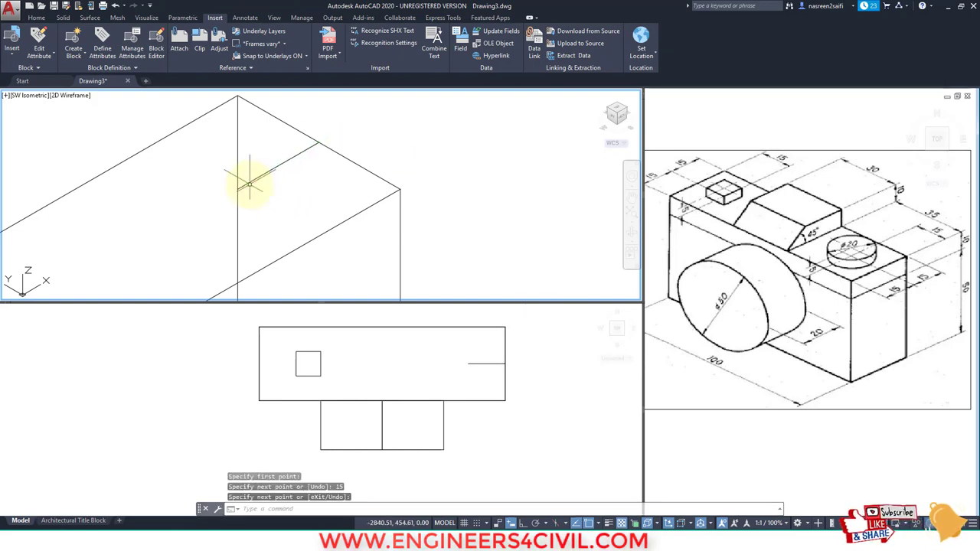
pyautogui.press('Return')
# Step: Draw a radius-10 circle at the guide line's end, then erase the guide line
pyautogui.press('c')
pyautogui.press('Return')
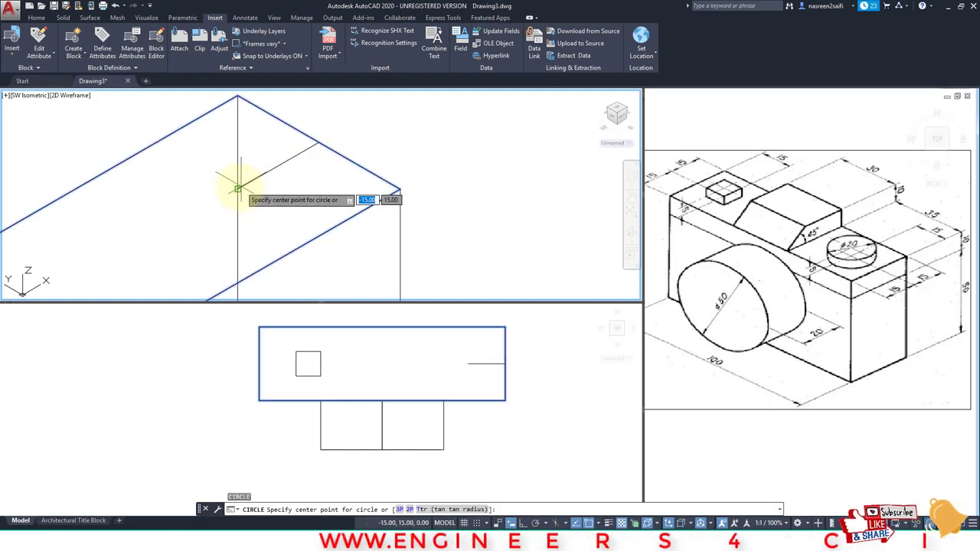
pyautogui.click(237, 188)
pyautogui.write('10')
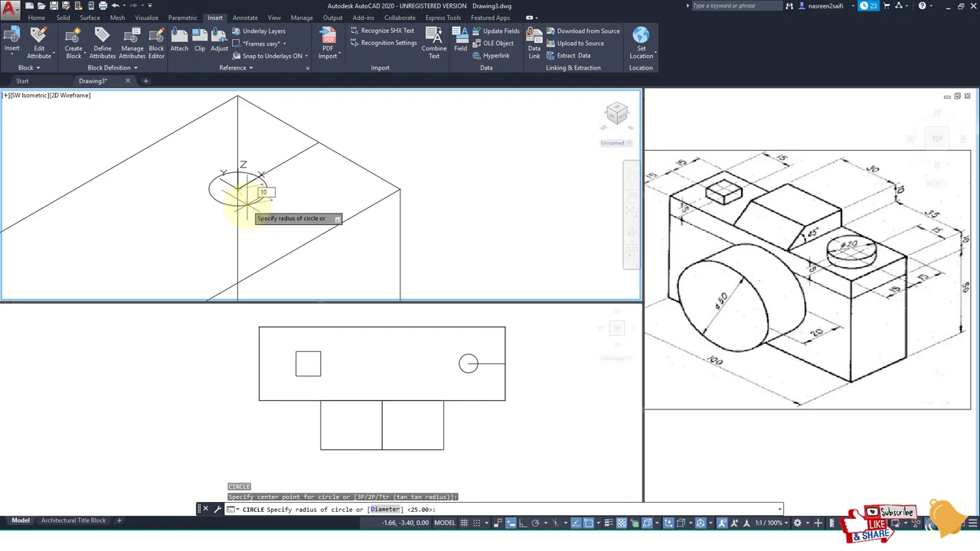
pyautogui.press('Return')
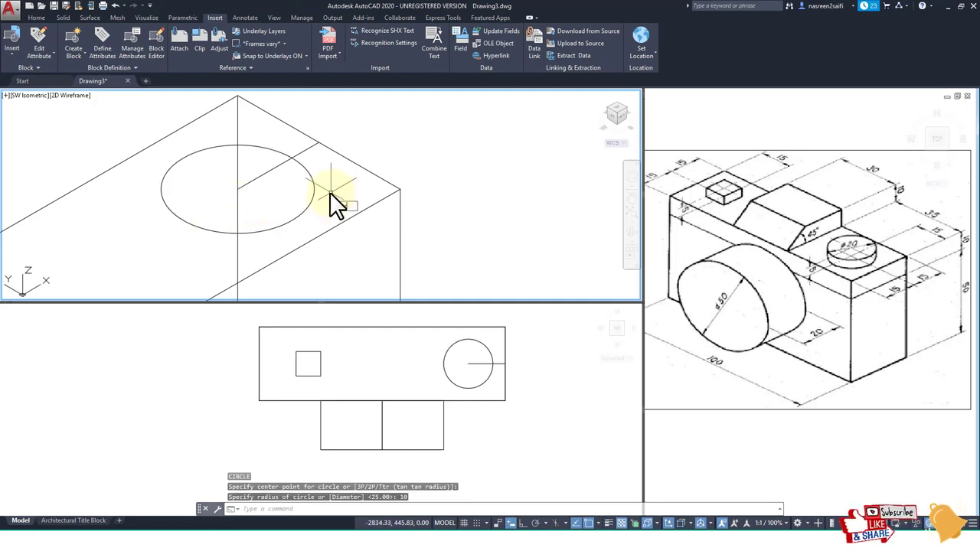
pyautogui.write('e')
pyautogui.press('Return')
pyautogui.click(321, 150)
pyautogui.scroll(-3, 282, 220)
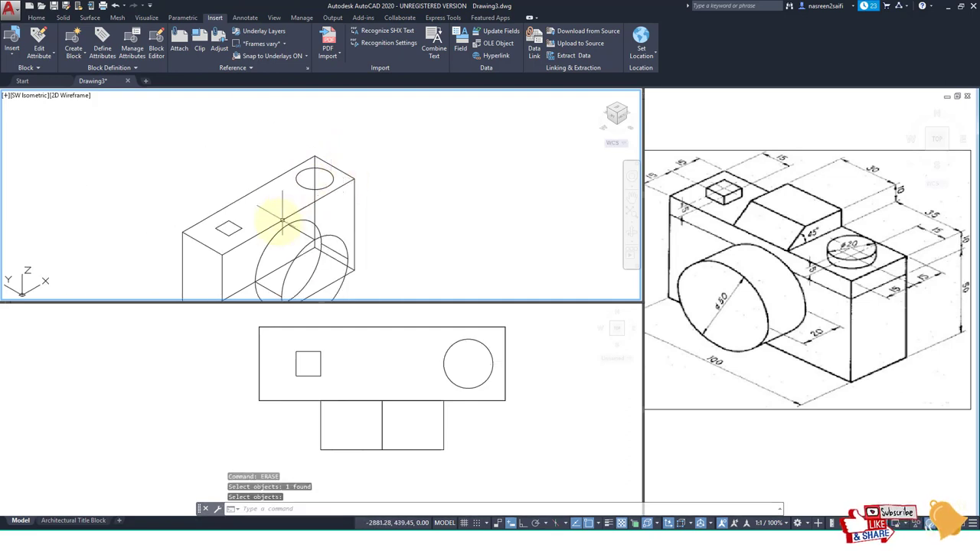
# Step: Begin an extrusion (XT) with the top circle selected
pyautogui.write('xt')
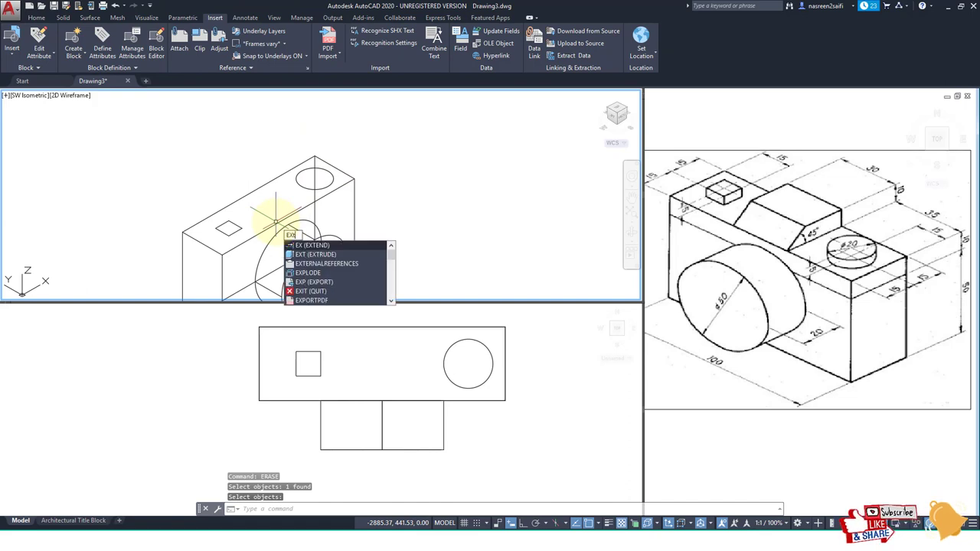
pyautogui.press('Return')
pyautogui.click(312, 188)
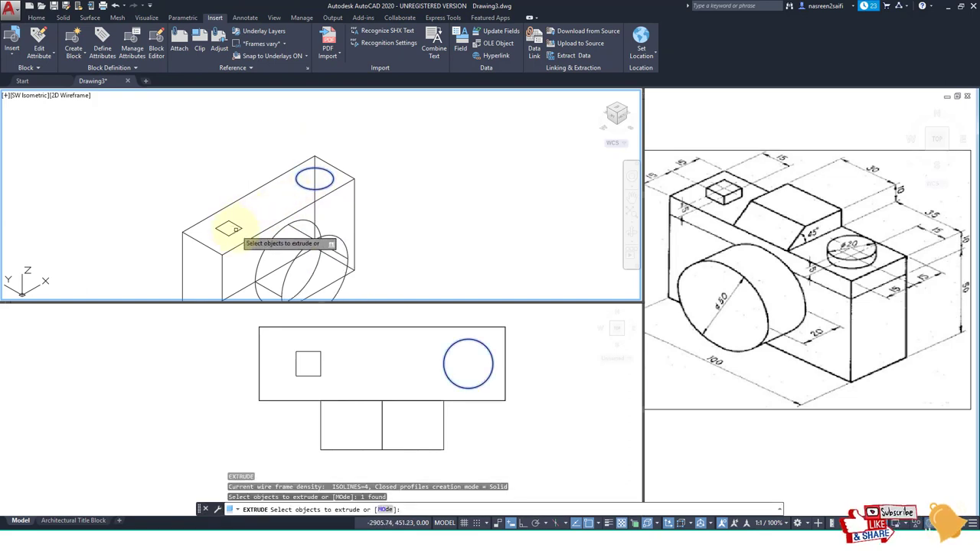
# Step: Extrude the top circle and the small square 5 units high
pyautogui.click(228, 229)
pyautogui.press('Return')
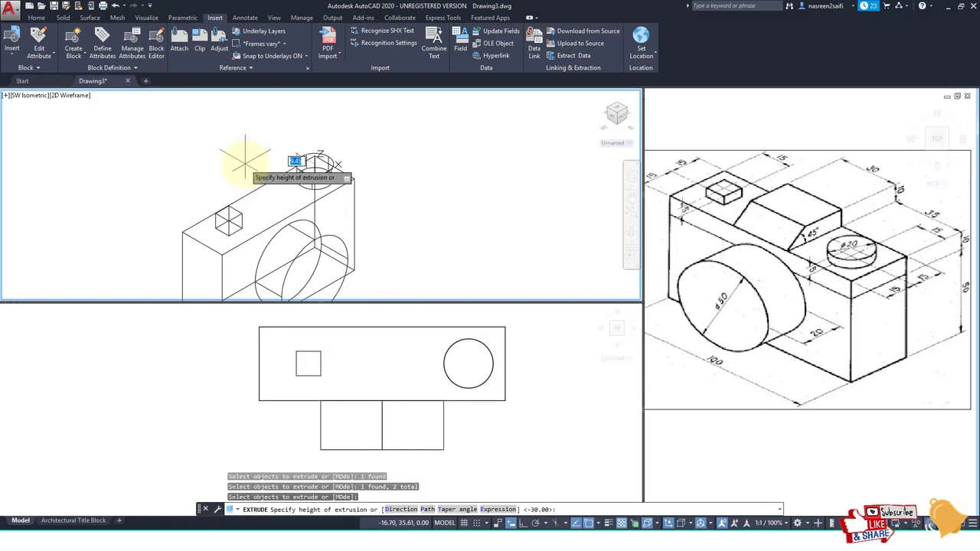
pyautogui.write('5')
pyautogui.press('Return')
pyautogui.scroll(-2, 391, 230)
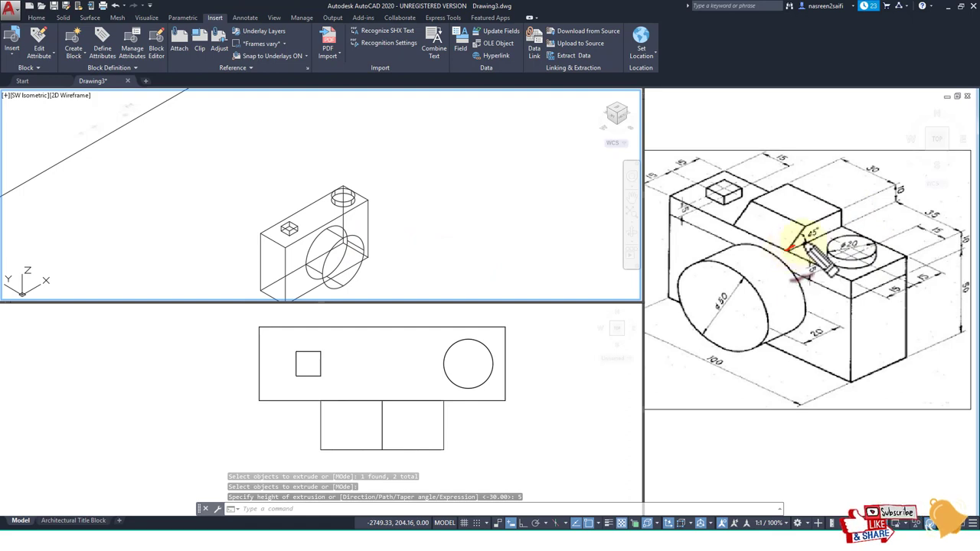
# Step: Mark the 45° prism face and the camera's top edge on the reference drawing
pyautogui.moveTo(787, 250)
pyautogui.mouseDown()
pyautogui.moveTo(841, 218)
pyautogui.moveTo(795, 253)
pyautogui.mouseUp()
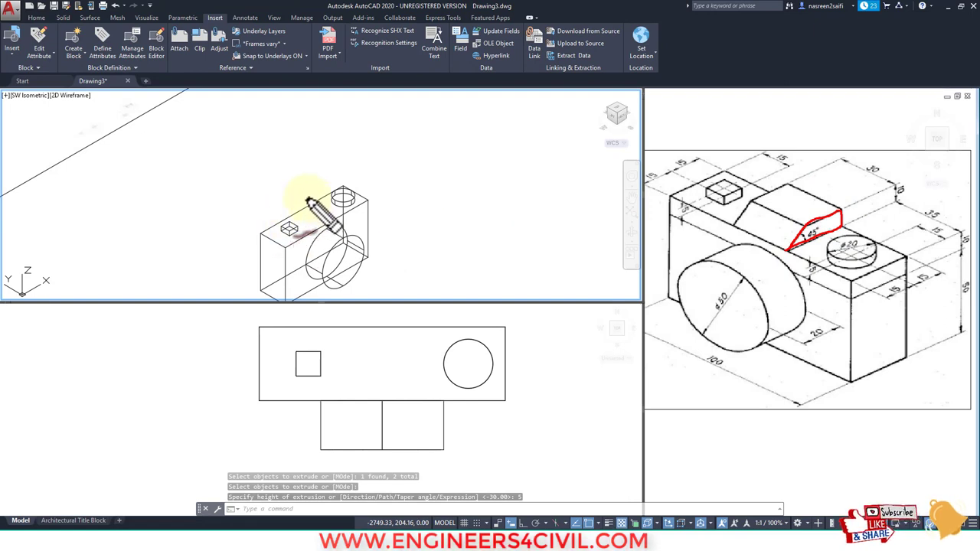
pyautogui.moveTo(841, 231); pyautogui.dragTo(907, 262)
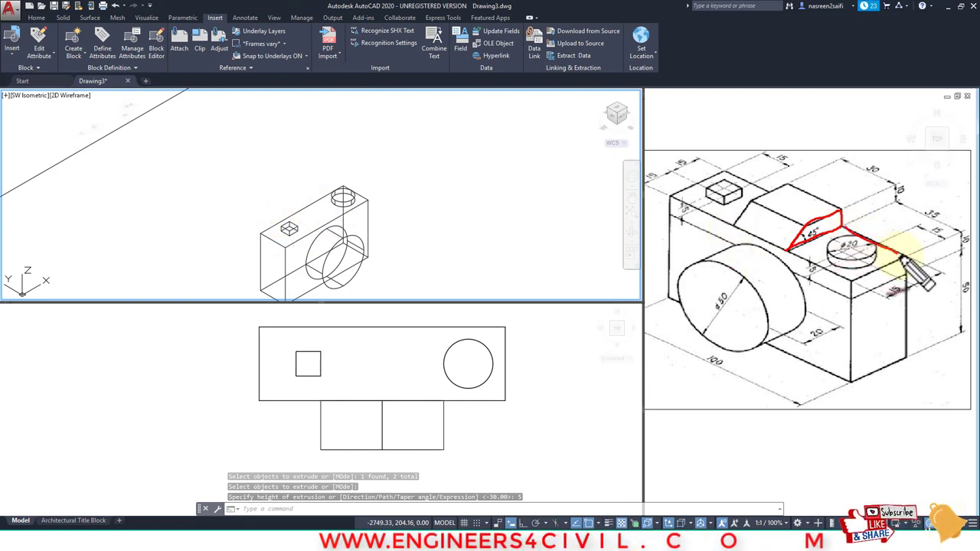
pyautogui.press('Escape')
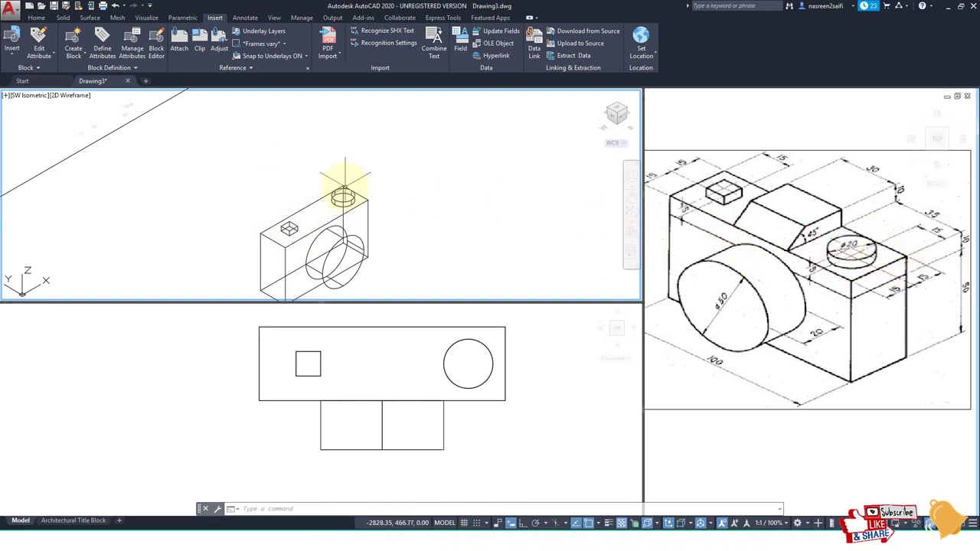
# Step: Undo a stray trial line and pan the view to show the body's top
pyautogui.scroll(3, 345, 187)
pyautogui.write('l')
pyautogui.press('Return')
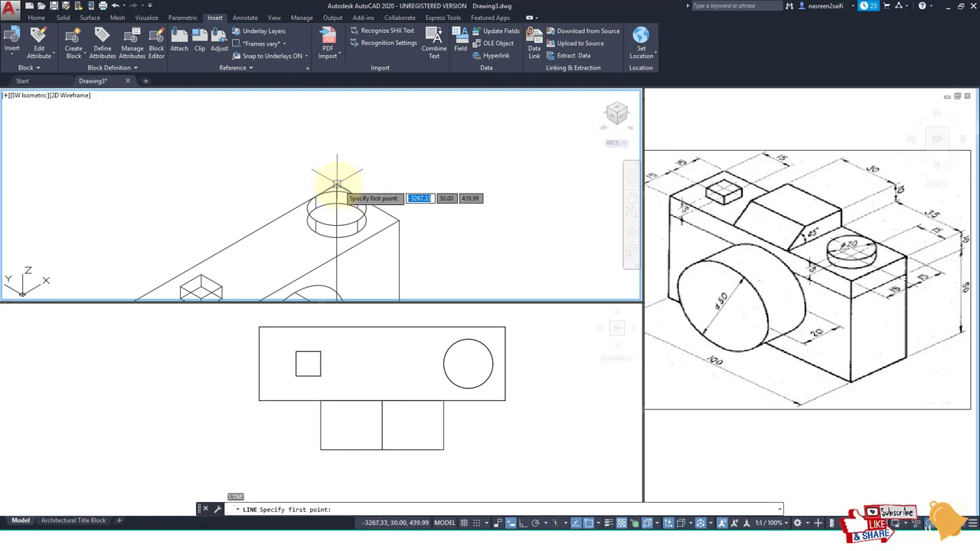
pyautogui.click(332, 186)
pyautogui.click(312, 163)
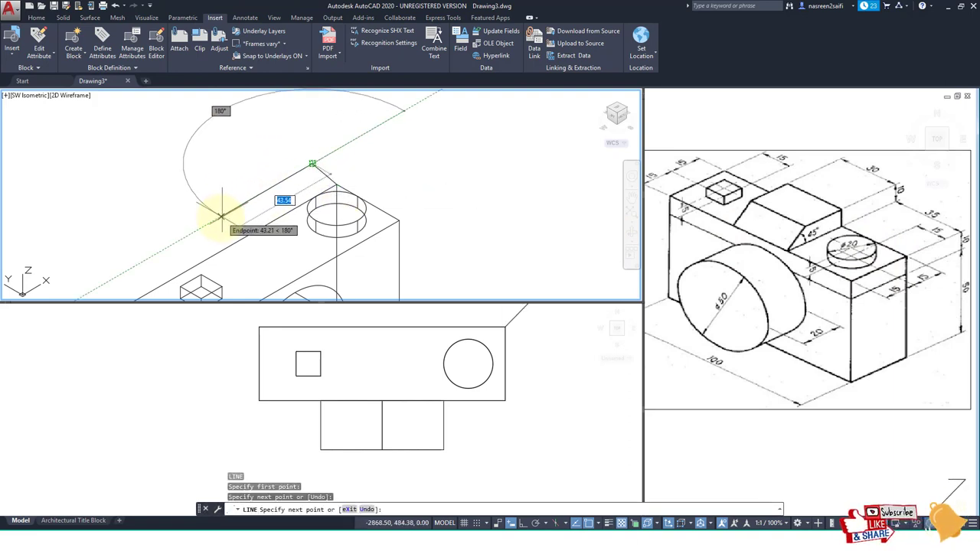
pyautogui.press('Escape')
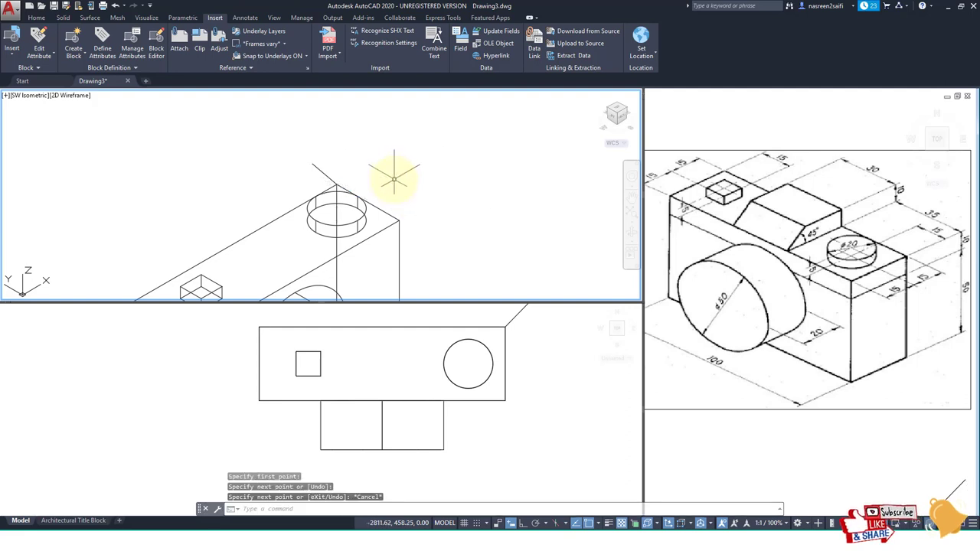
pyautogui.hotkey('ctrl', 'z')
pyautogui.moveTo(333, 187)
pyautogui.mouseDown(button='middle')
pyautogui.moveTo(383, 180)
pyautogui.moveTo(410, 162)
pyautogui.mouseUp(button='middle')
# Step: With Ortho on, draw a 35-unit edge along the top from the body's top vertex
pyautogui.write('l')
pyautogui.press('Return')
pyautogui.click(396, 159)
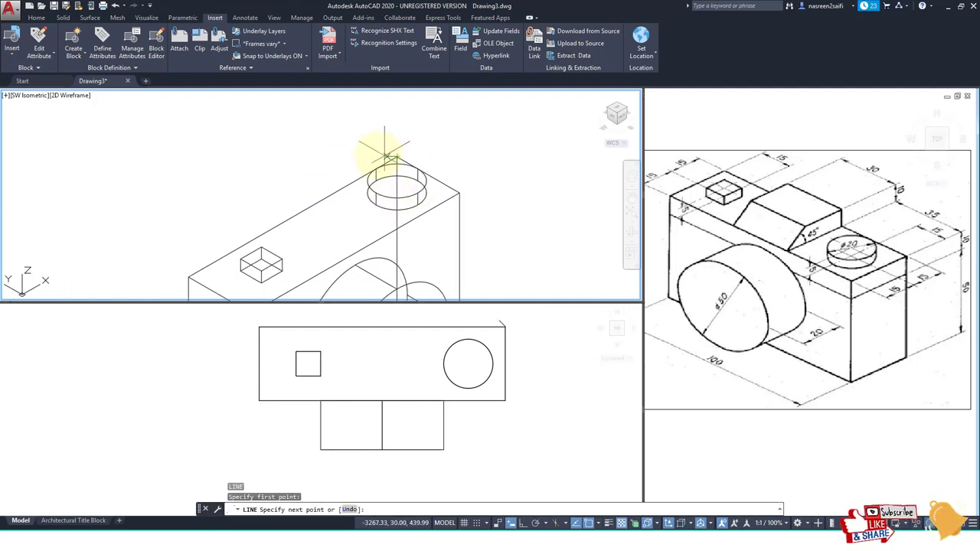
pyautogui.press('F8')
pyautogui.click(345, 136)
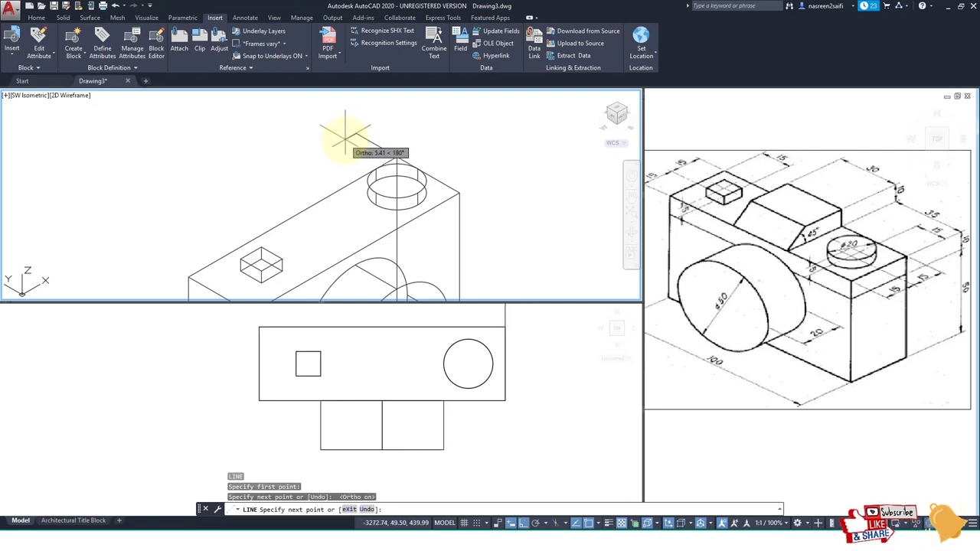
pyautogui.write('35')
pyautogui.press('Return')
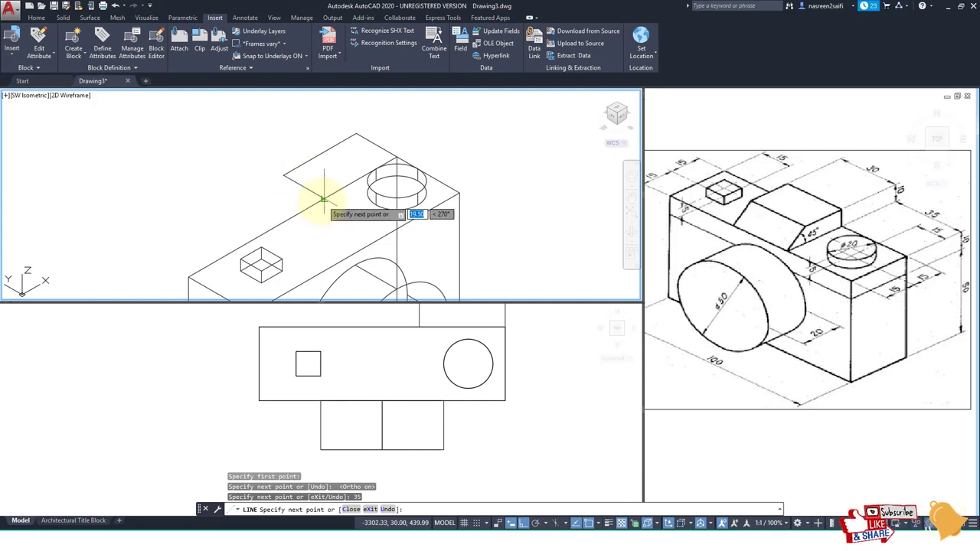
pyautogui.press('Return')
pyautogui.press('Return')
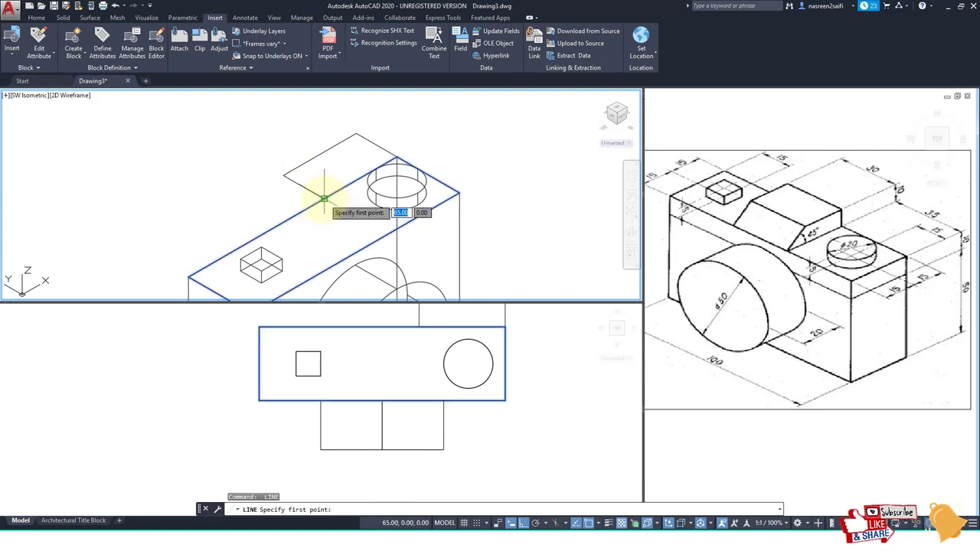
# Step: Draw a guide line along the top face edge and start another line at the corner
pyautogui.click(324, 199)
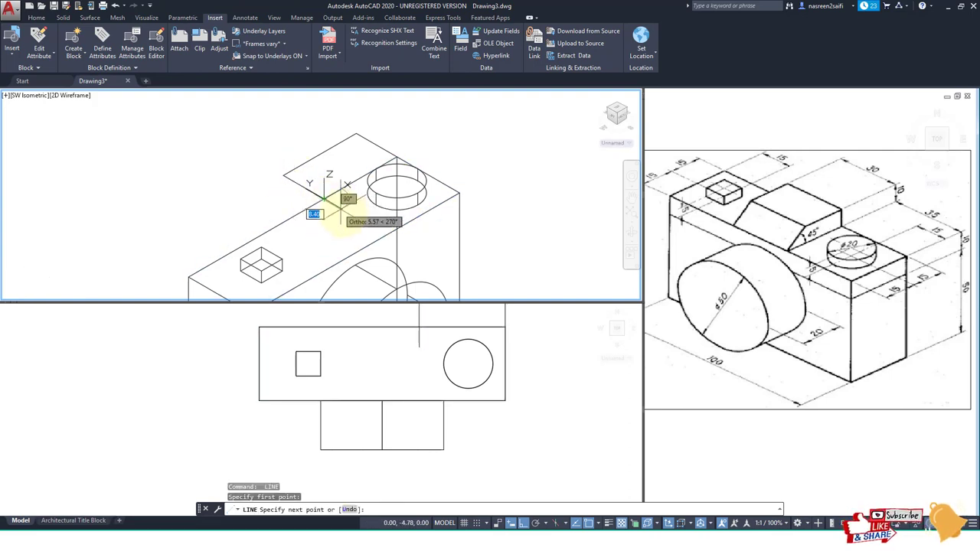
pyautogui.click(386, 235)
pyautogui.press('Return')
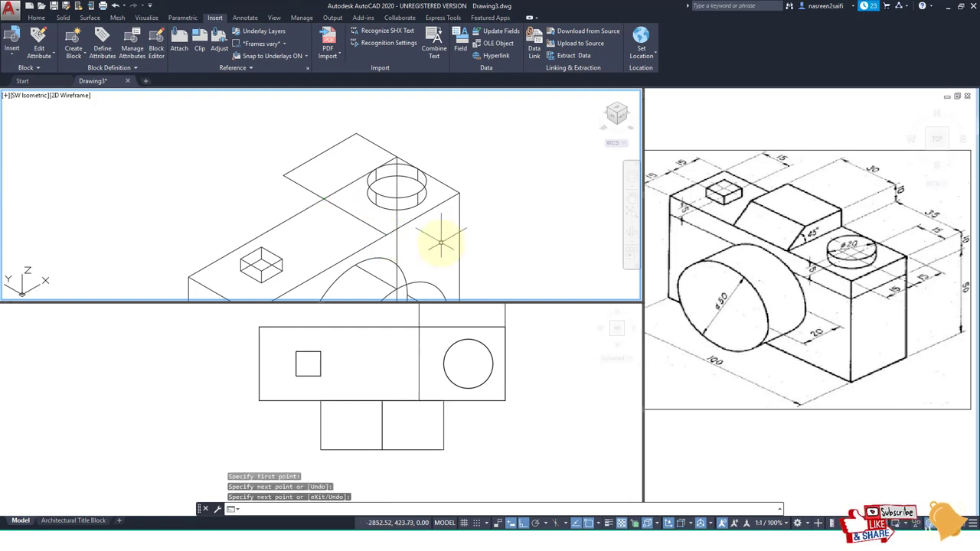
pyautogui.press('Return')
pyautogui.click(326, 196)
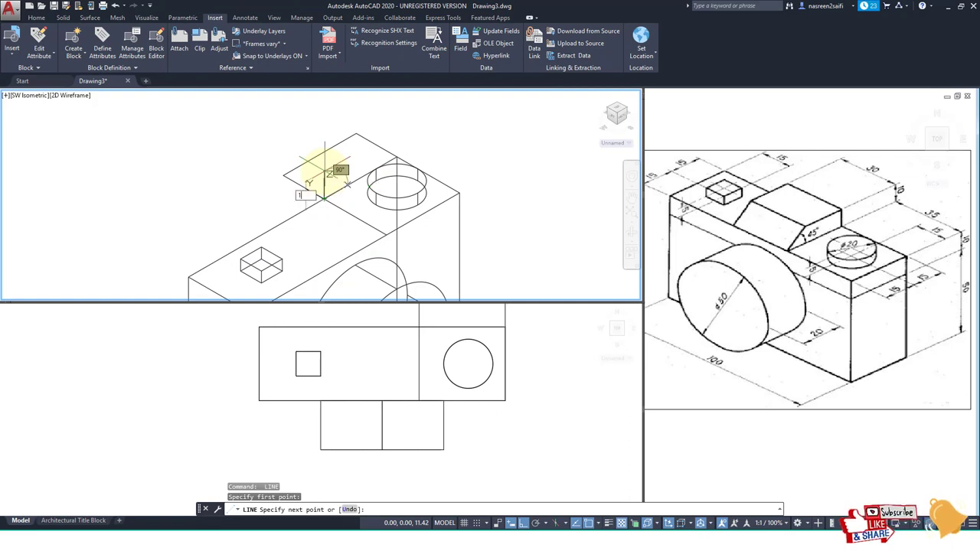
# Step: Finish the 10-unit vertical line and mark the prism's edges on the reference drawing
pyautogui.write('0')
pyautogui.press('Return')
pyautogui.press('Return')
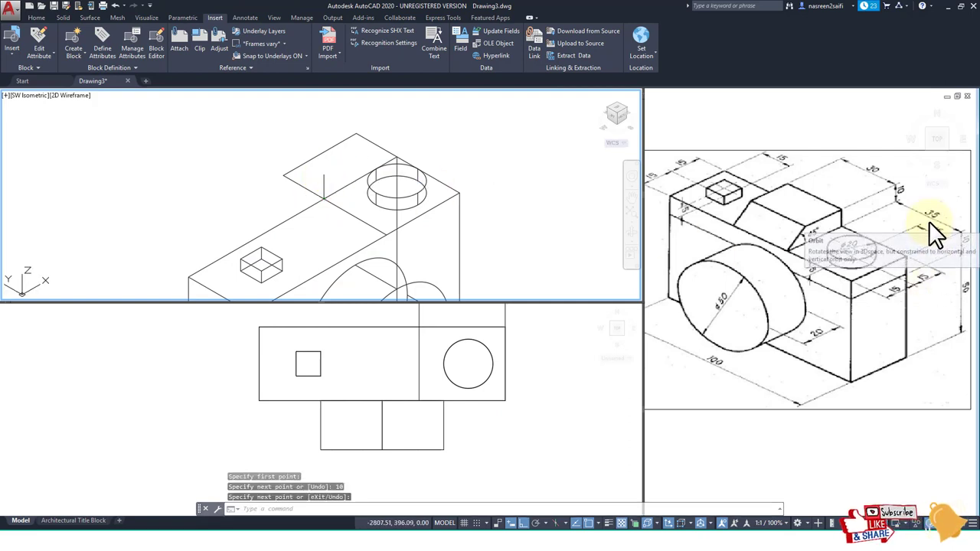
pyautogui.moveTo(869, 257); pyautogui.dragTo(860, 244)
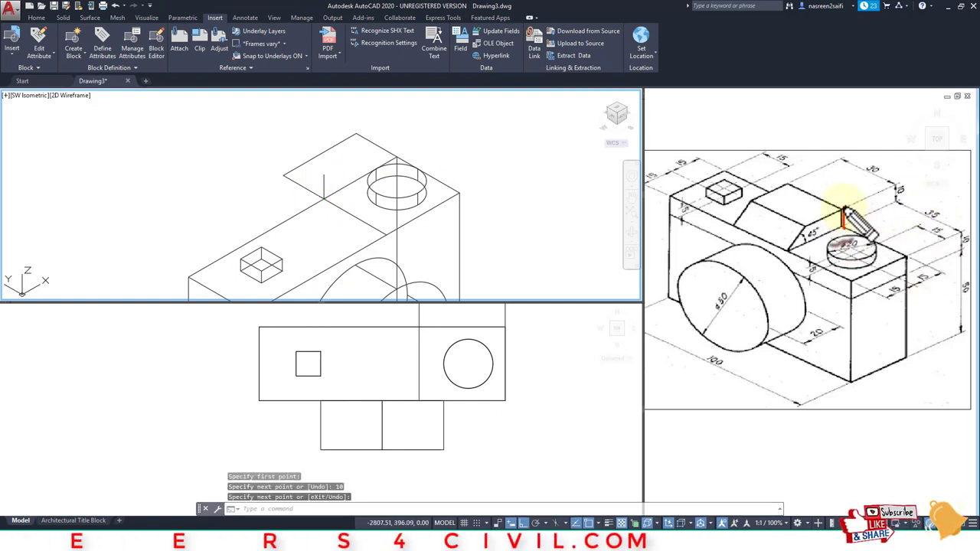
pyautogui.moveTo(843, 207); pyautogui.dragTo(843, 227)
pyautogui.moveTo(795, 255)
pyautogui.mouseDown()
pyautogui.moveTo(843, 228)
pyautogui.moveTo(845, 208)
pyautogui.moveTo(772, 240)
pyautogui.mouseUp()
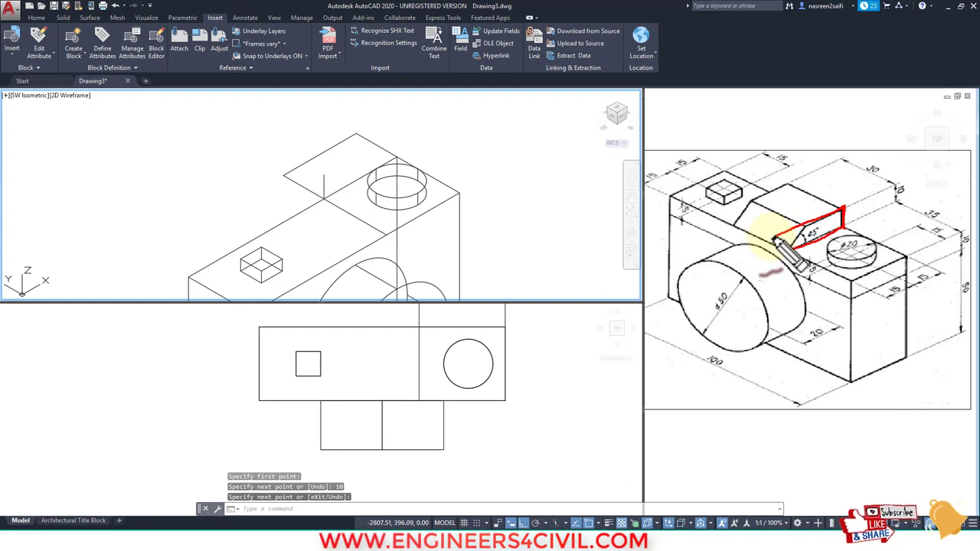
pyautogui.press('Escape')
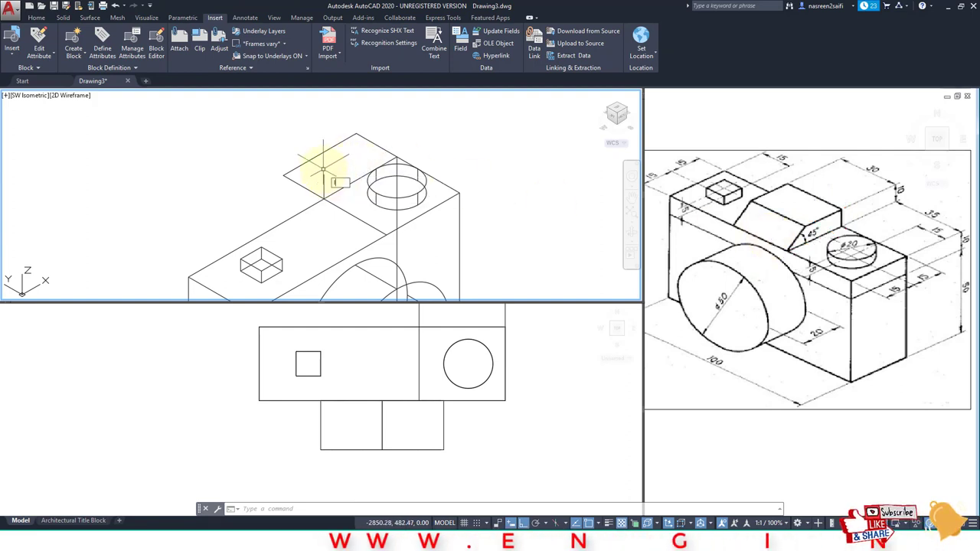
# Step: Draw a 35-unit guide segment down from a point on the top face
pyautogui.write('l')
pyautogui.press('Return')
pyautogui.click(324, 176)
pyautogui.write('3')
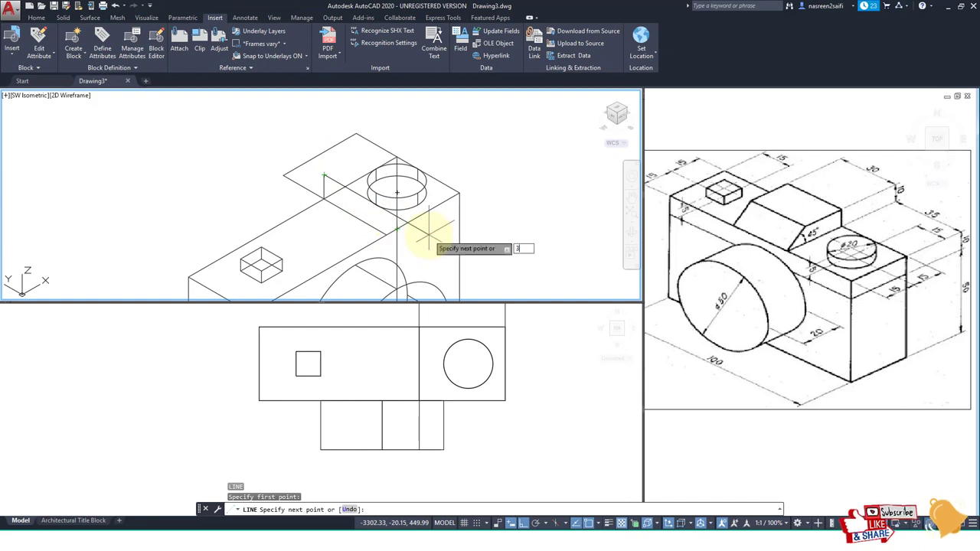
pyautogui.write('5')
pyautogui.press('Return')
pyautogui.press('Escape')
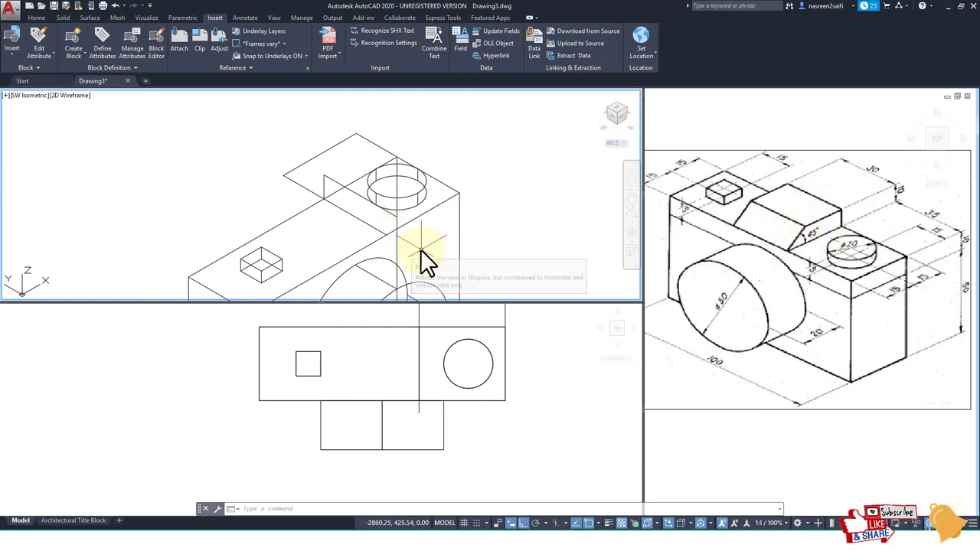
# Step: With Ortho off, draw a diagonal guide line across the top face
pyautogui.press('Return')
pyautogui.click(387, 237)
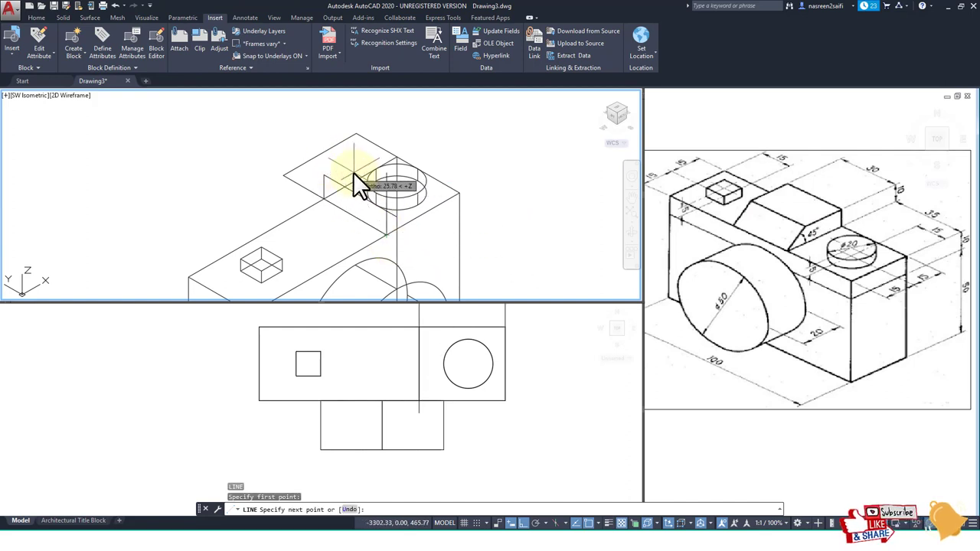
pyautogui.press('F8')
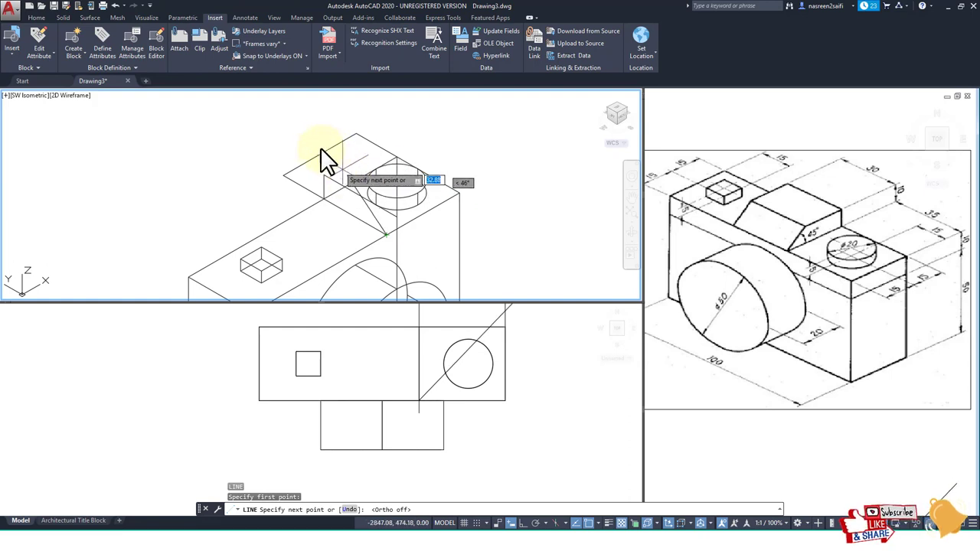
pyautogui.click(335, 145)
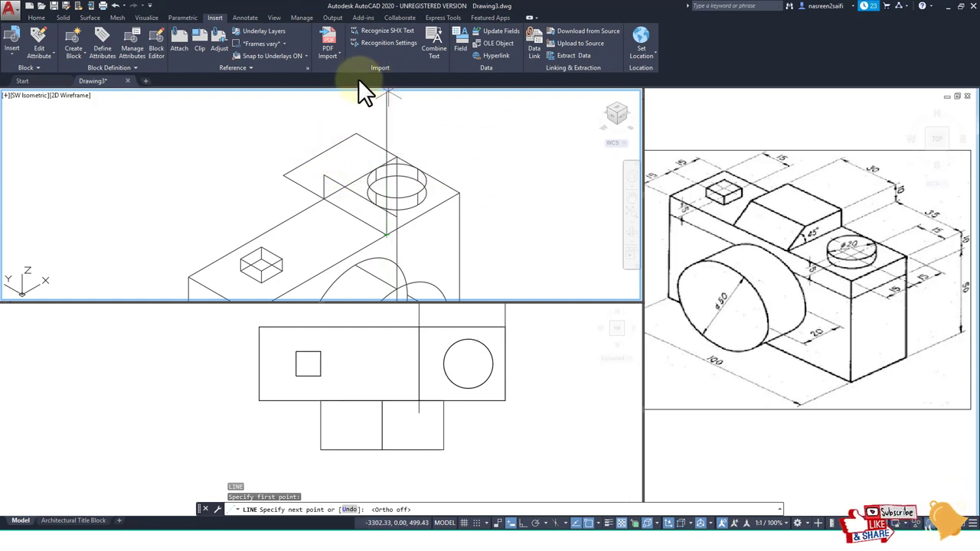
pyautogui.click(41, 16)
# Step: Set the UCS and the upper viewport's view to Right, zooming in on the camera
pyautogui.press('Escape')
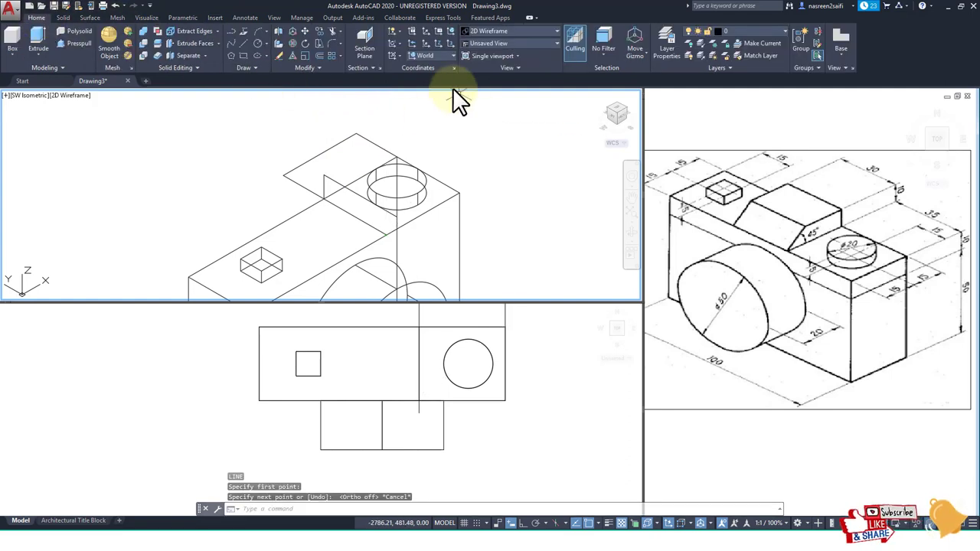
pyautogui.click(447, 54)
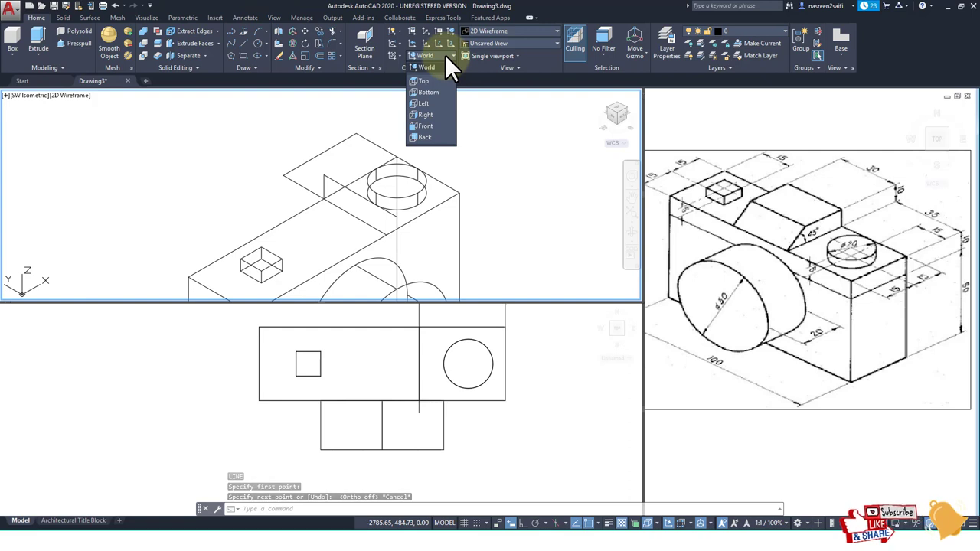
pyautogui.click(426, 114)
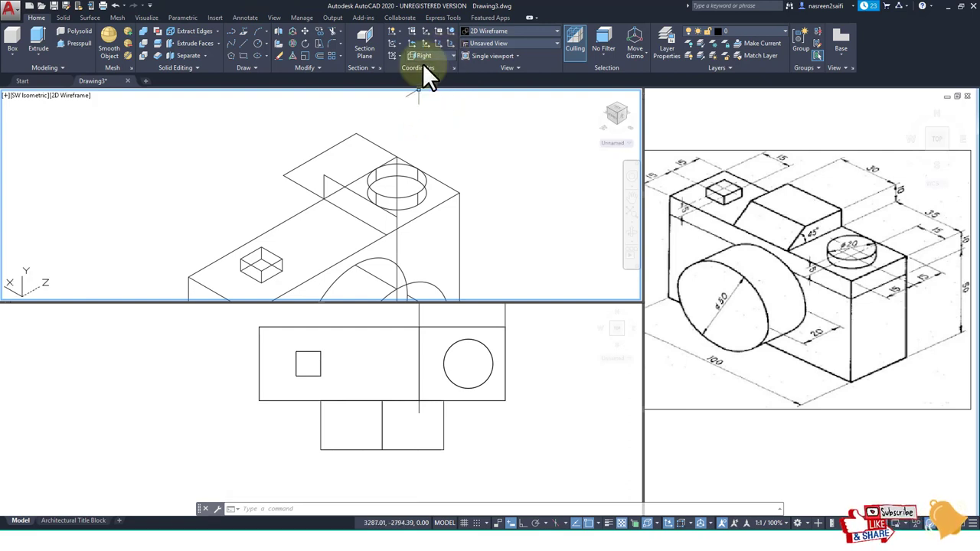
pyautogui.click(503, 43)
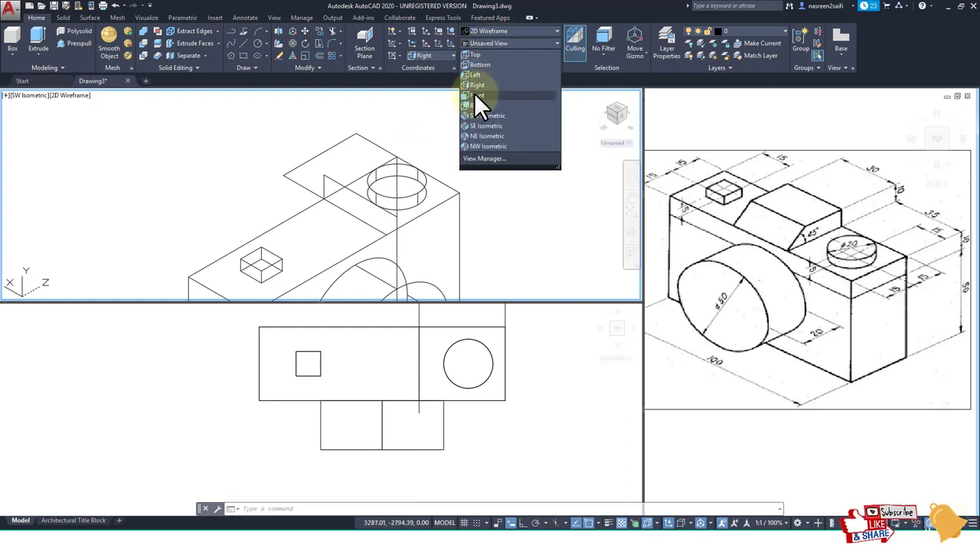
pyautogui.click(474, 93)
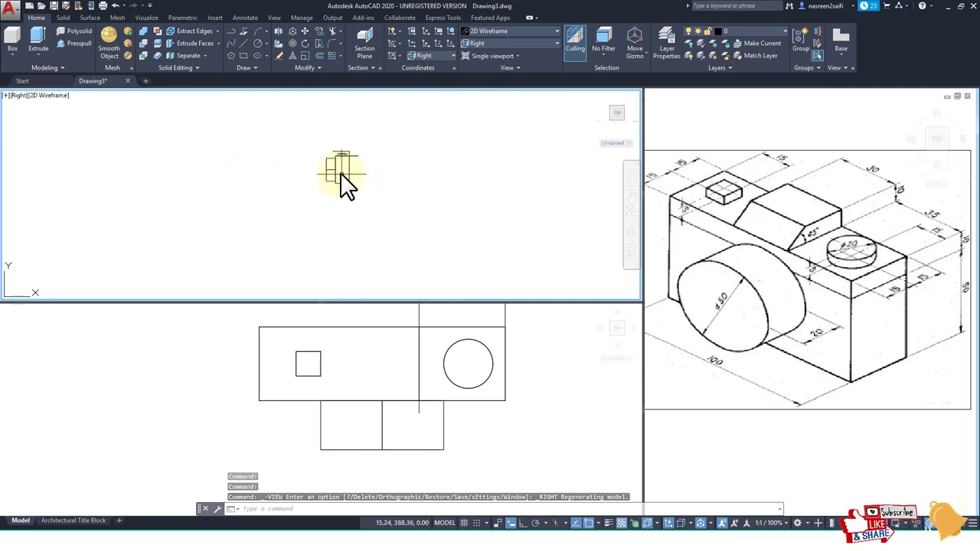
pyautogui.scroll(8, 342, 175)
pyautogui.moveTo(427, 175); pyautogui.dragTo(457, 248, button='middle')
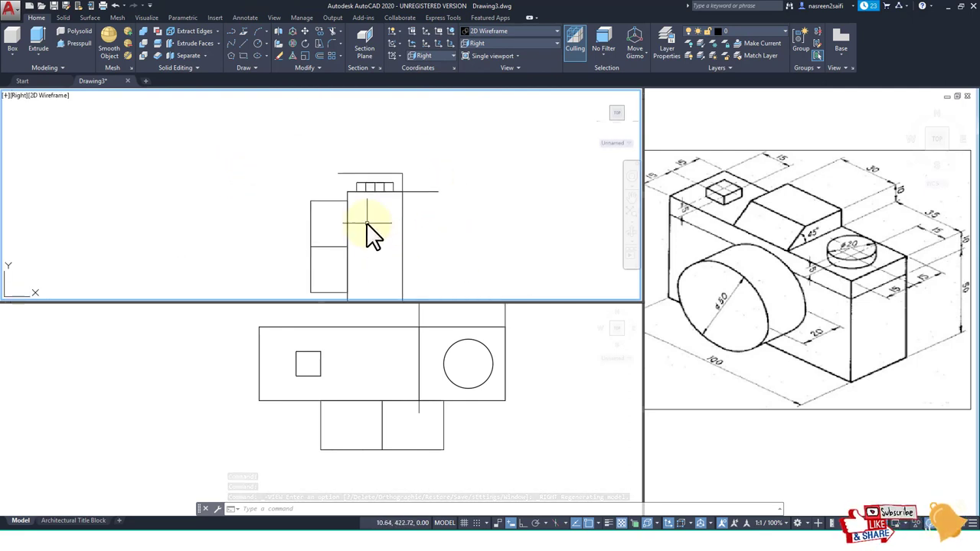
# Step: Cancel a line started on the camera top and make the lower viewport active
pyautogui.write('l')
pyautogui.press('Return')
pyautogui.click(357, 189)
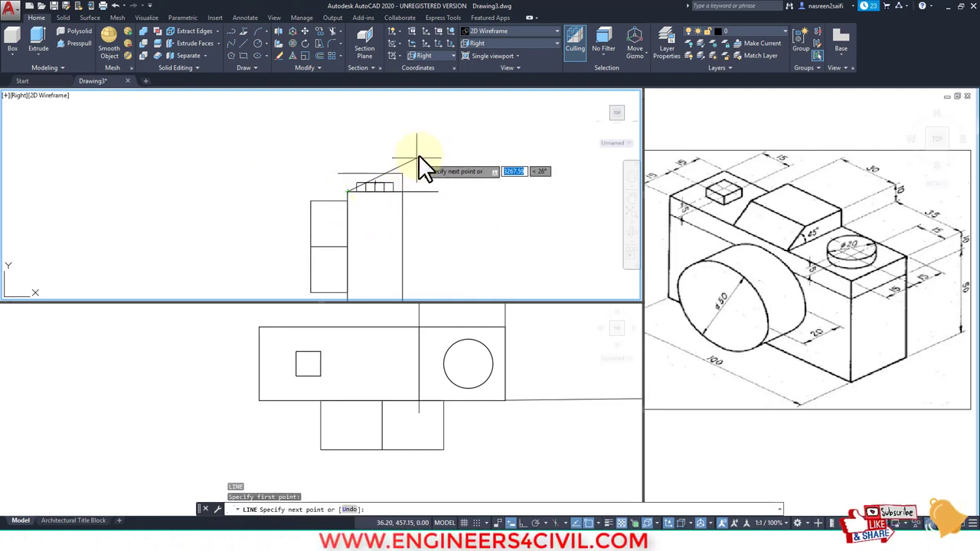
pyautogui.scroll(-5, 425, 150)
pyautogui.scroll(2, 424, 149)
pyautogui.press('Escape')
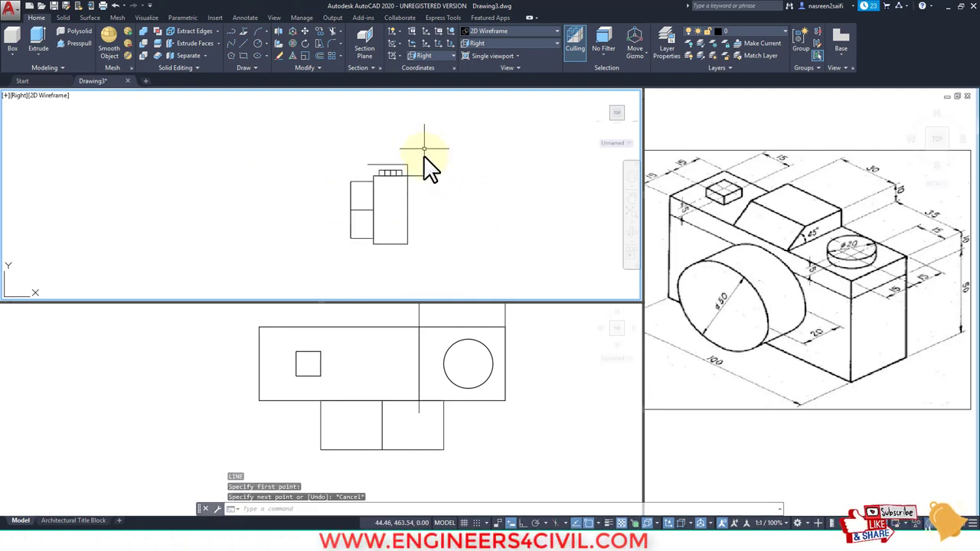
pyautogui.click(558, 369)
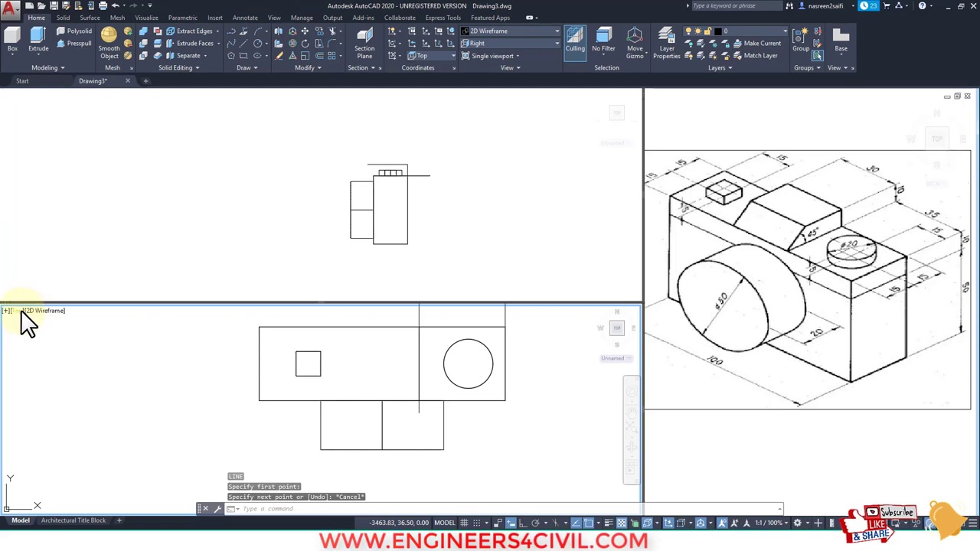
# Step: Set the lower viewport to SW Isometric and zoom in
pyautogui.click(17, 311)
pyautogui.click(81, 402)
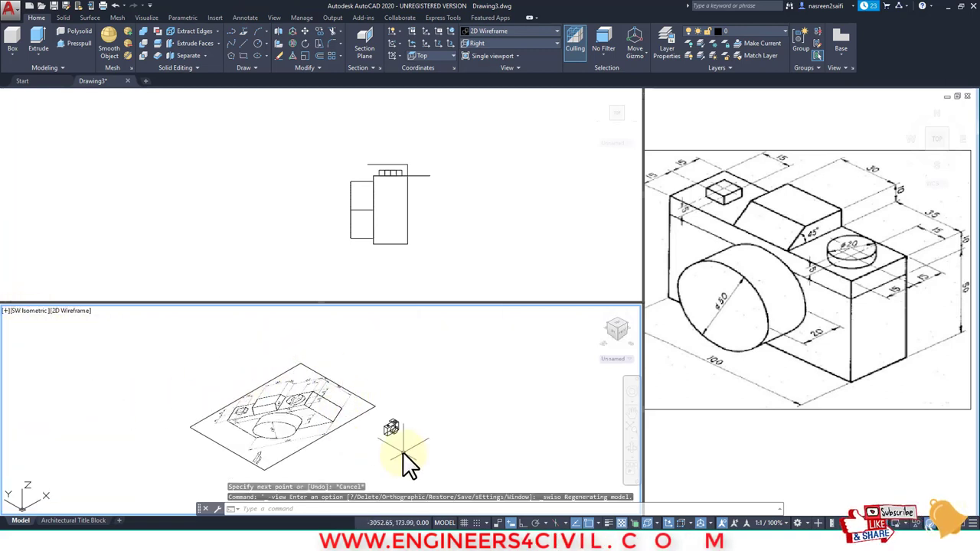
pyautogui.scroll(3, 390, 414)
pyautogui.scroll(2, 383, 405)
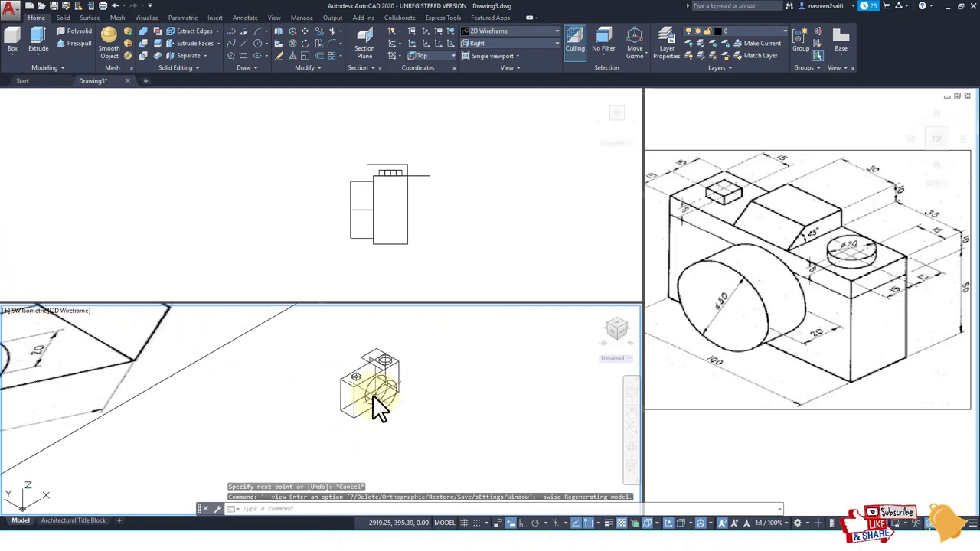
# Step: Start lines on the camera top in the upper viewport, pan down, then cancel them
pyautogui.write('1')
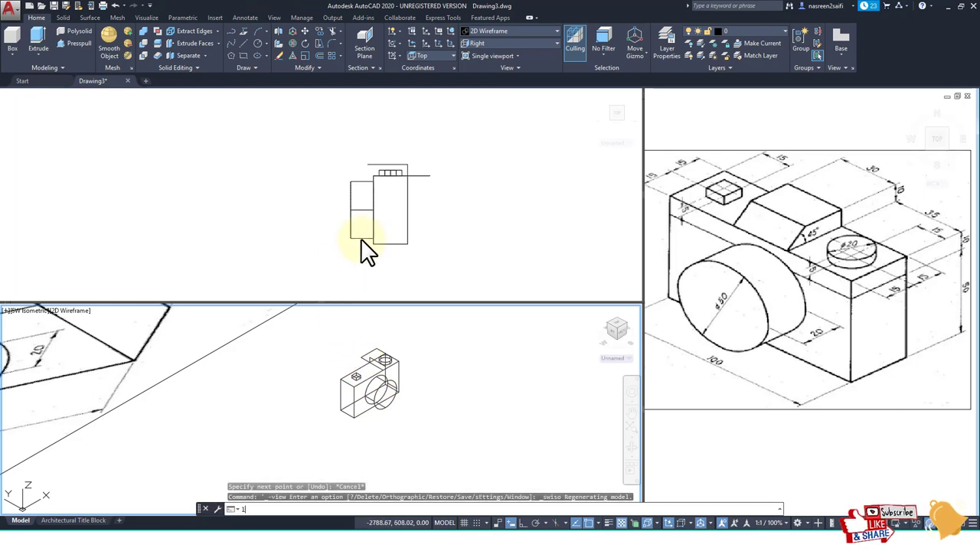
pyautogui.press('Return')
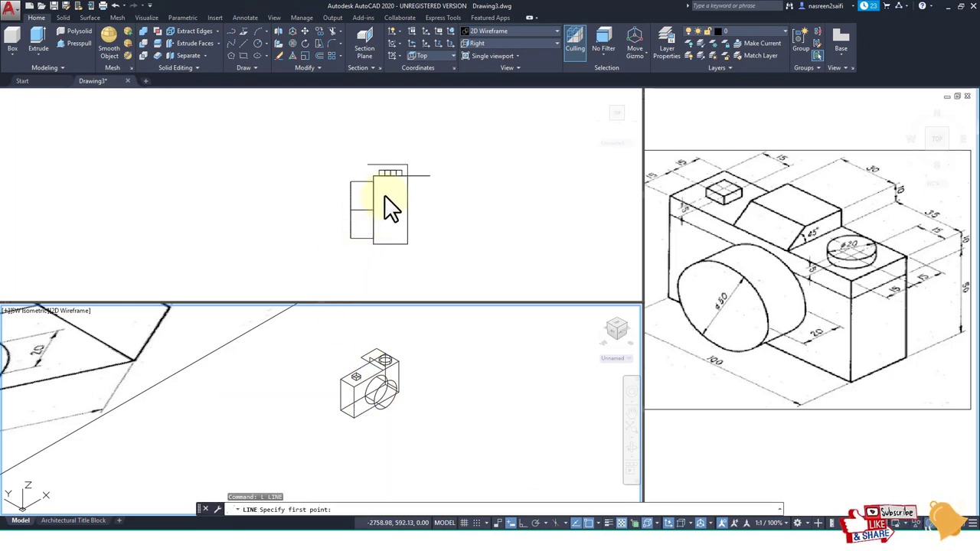
pyautogui.click(450, 224)
pyautogui.click(451, 223)
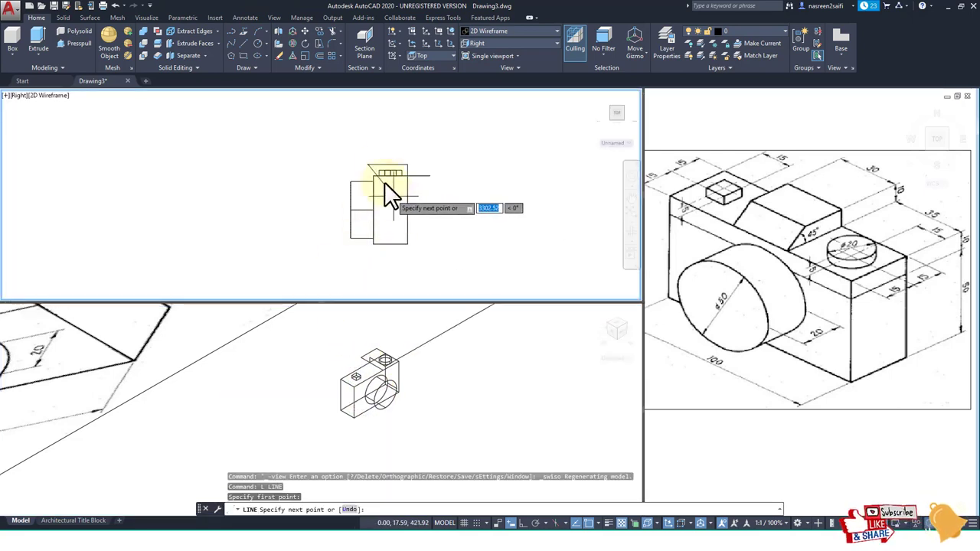
pyautogui.press('Escape')
pyautogui.press('Return')
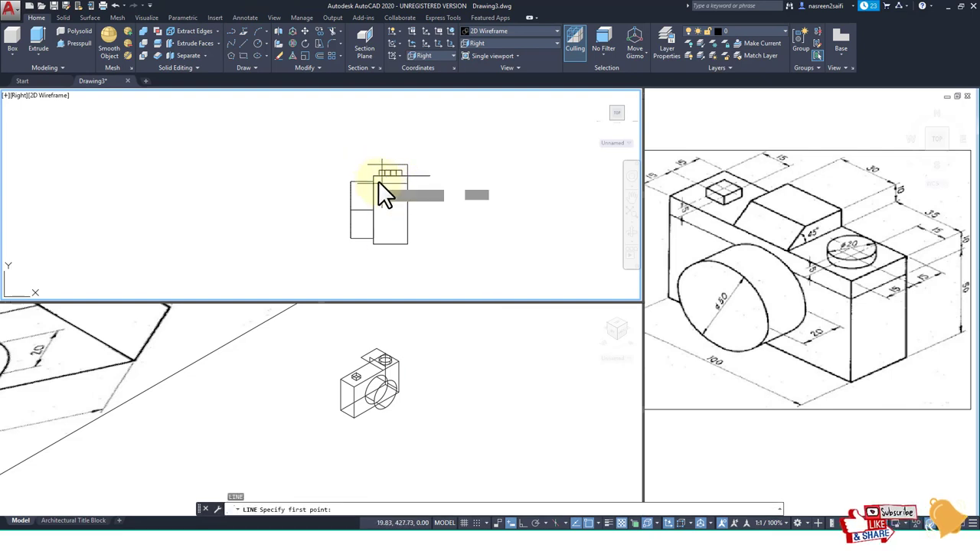
pyautogui.click(375, 176)
pyautogui.moveTo(420, 141); pyautogui.dragTo(427, 186, button='middle')
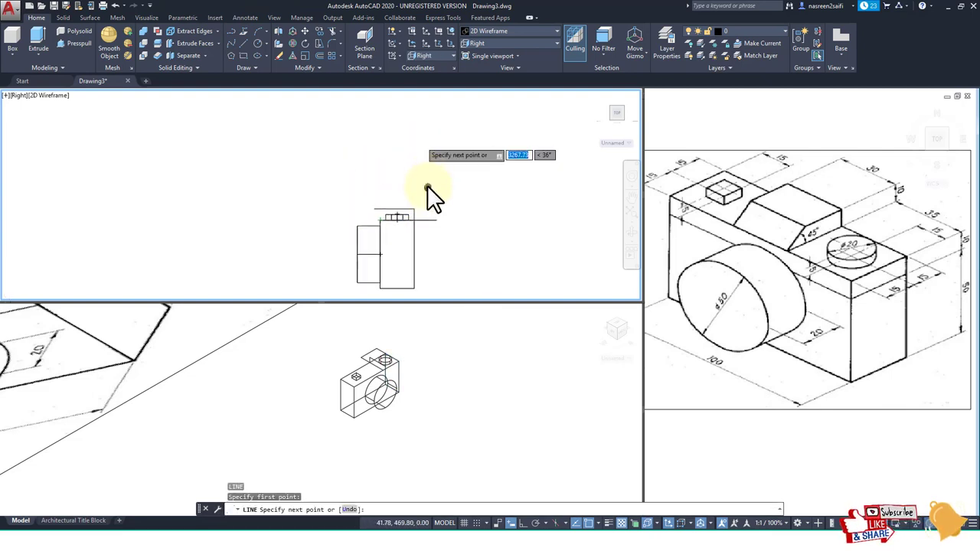
pyautogui.press('Escape')
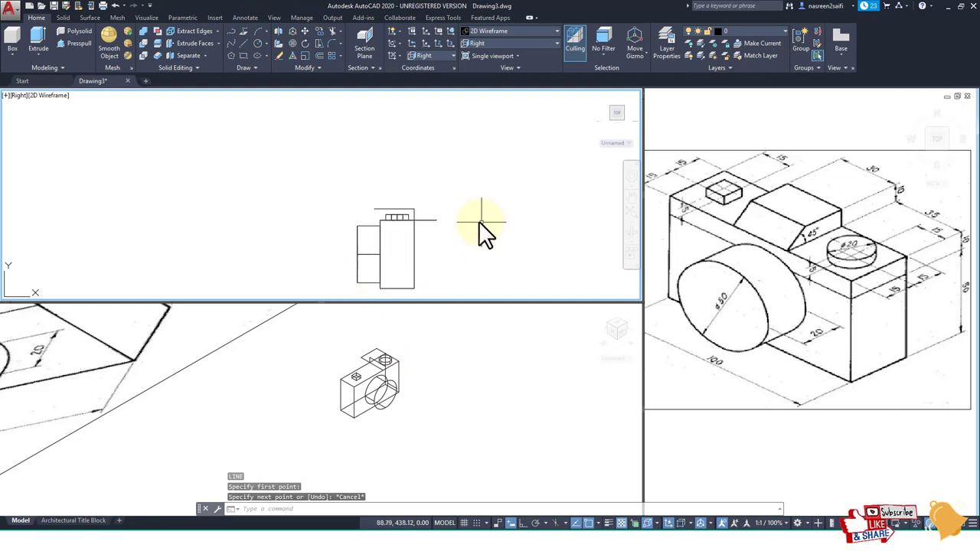
# Step: Check the upper viewport's visual style and view controls, leaving the style unchanged
pyautogui.click(26, 94)
pyautogui.click(25, 94)
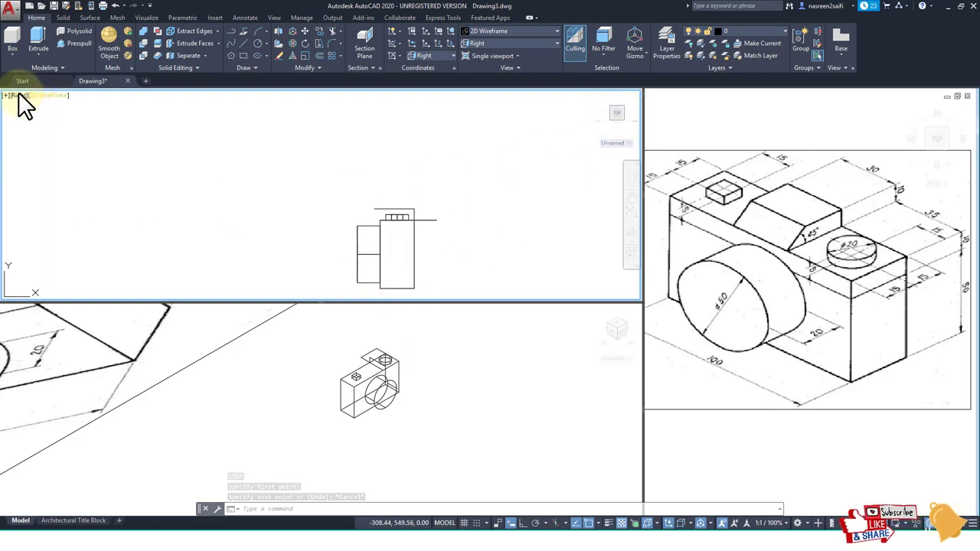
pyautogui.click(18, 96)
# Step: Switch the upper viewport to SW Isometric and zoom in
pyautogui.click(87, 188)
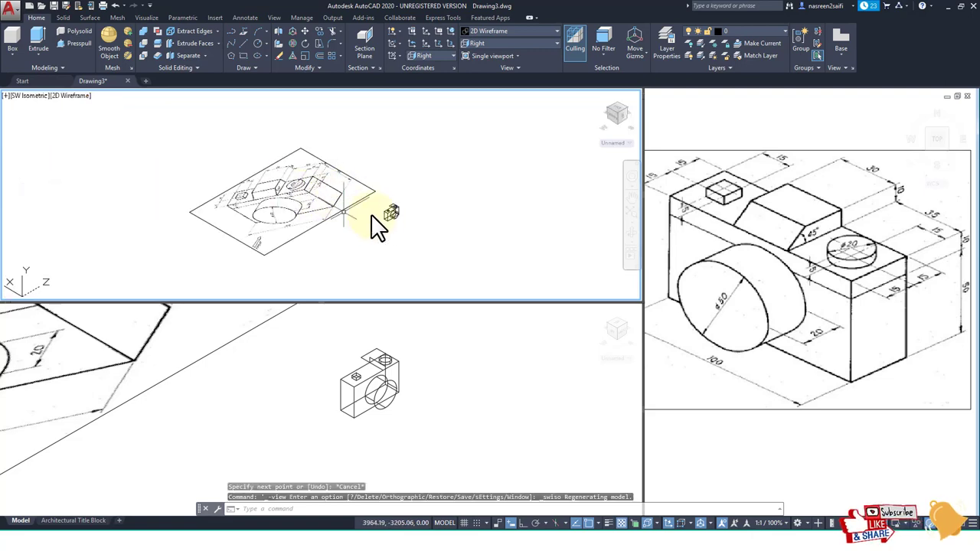
pyautogui.scroll(3, 391, 215)
pyautogui.scroll(3, 413, 197)
pyautogui.scroll(2, 367, 235)
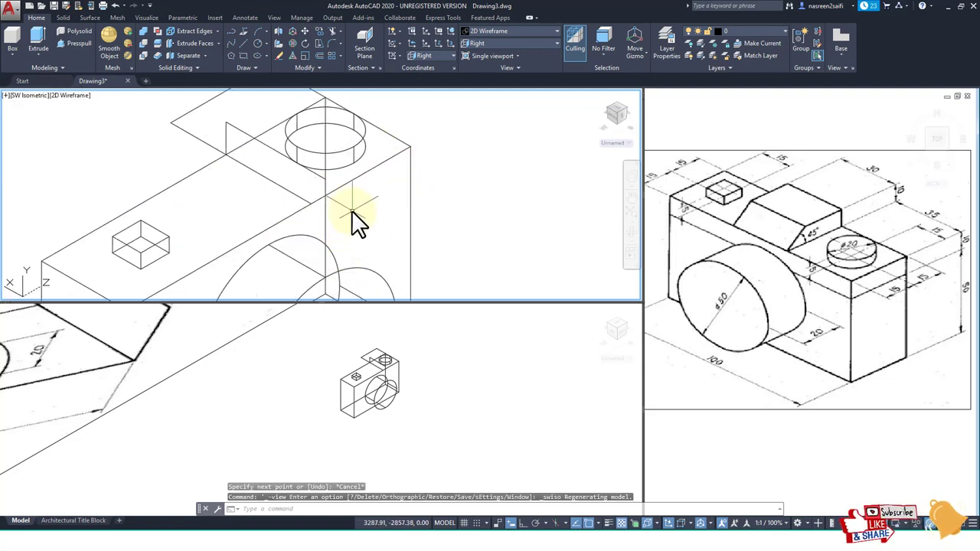
# Step: Draw a guide line across the body's top toward the front block's corner
pyautogui.write('l')
pyautogui.press('Return')
pyautogui.click(311, 205)
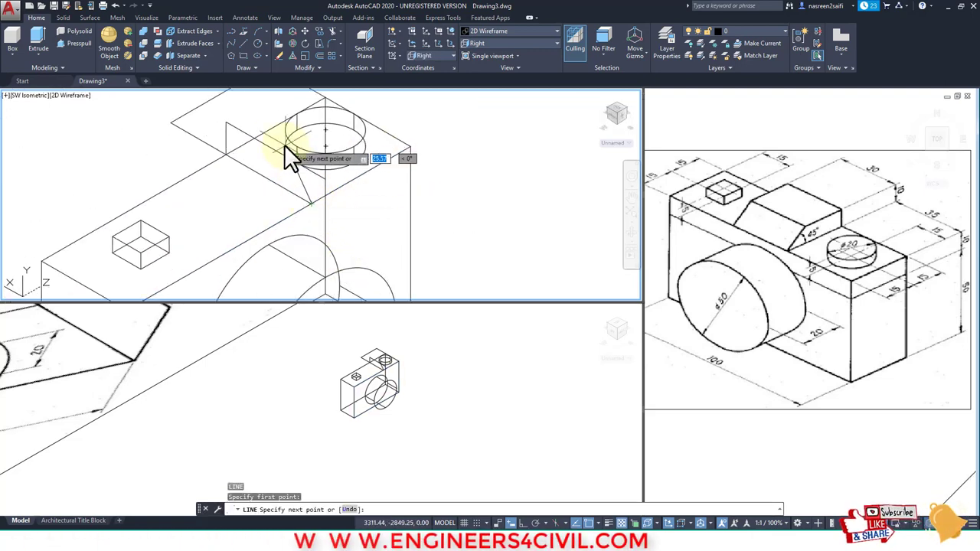
pyautogui.click(227, 152)
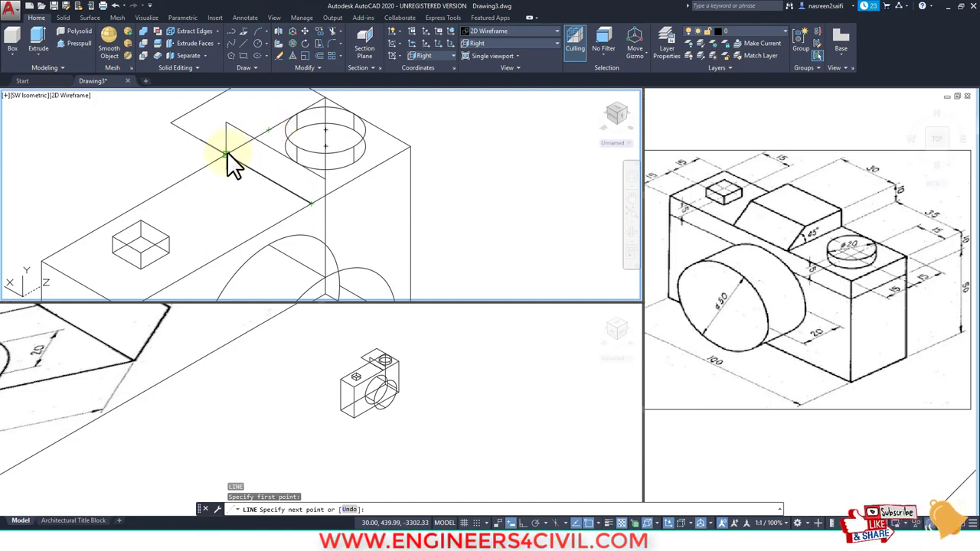
# Step: Align the coordinate system with the right side and show the Right view
pyautogui.click(429, 55)
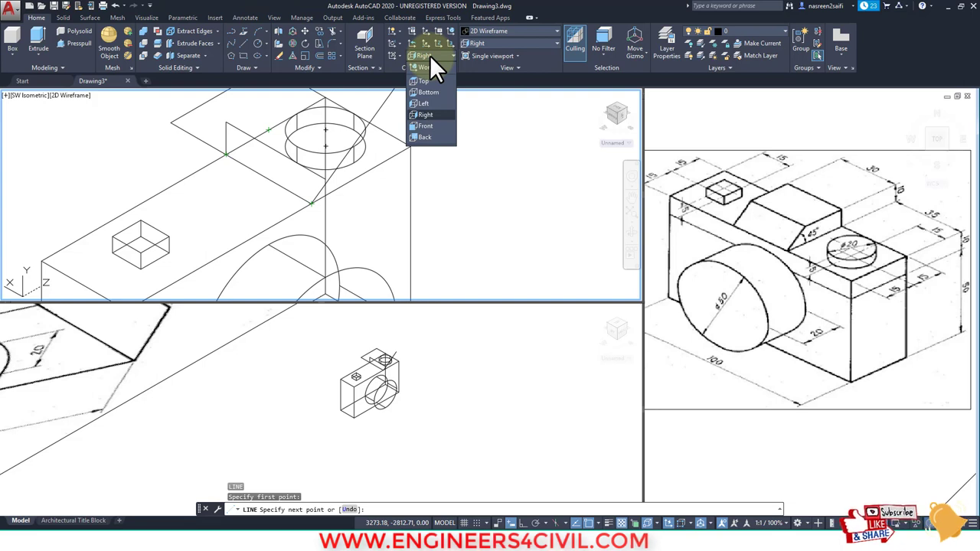
pyautogui.click(420, 115)
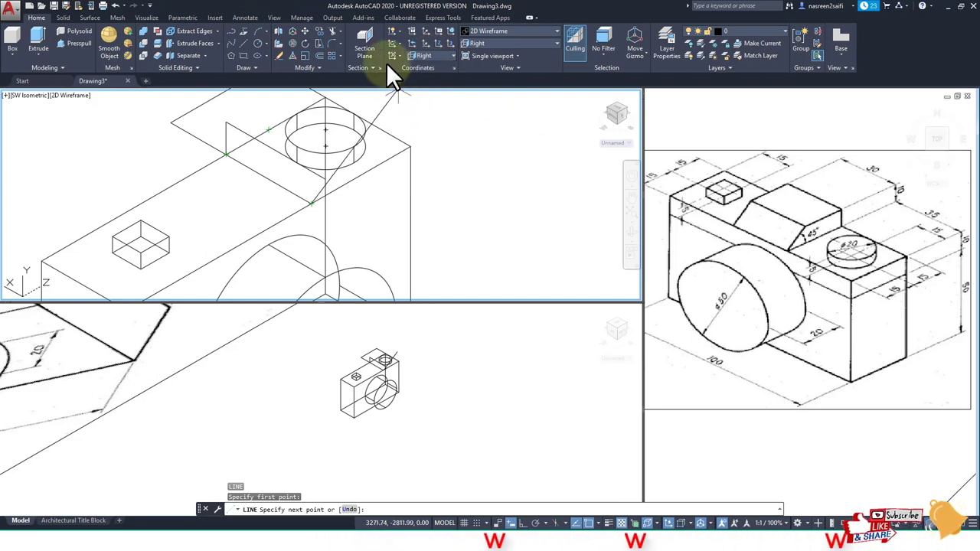
pyautogui.click(484, 44)
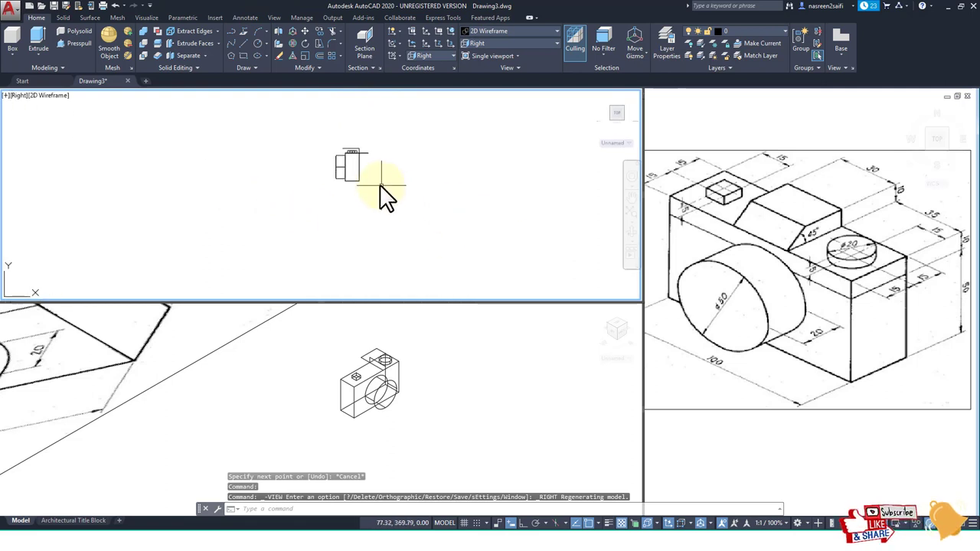
pyautogui.scroll(-2, 394, 229)
pyautogui.scroll(3, 383, 242)
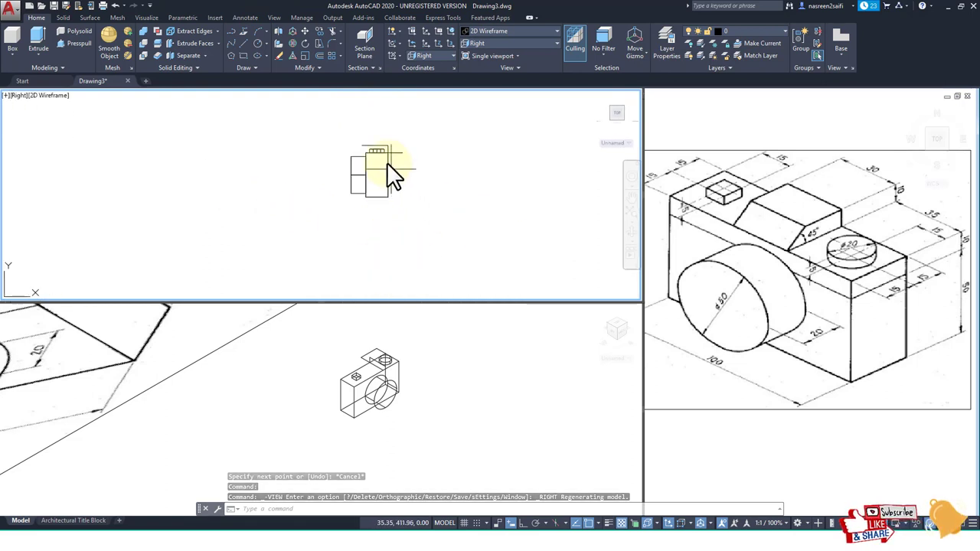
# Step: Reposition the isometric view, then set the lower viewport to Right and zoom out
pyautogui.click(386, 376)
pyautogui.scroll(5, 389, 378)
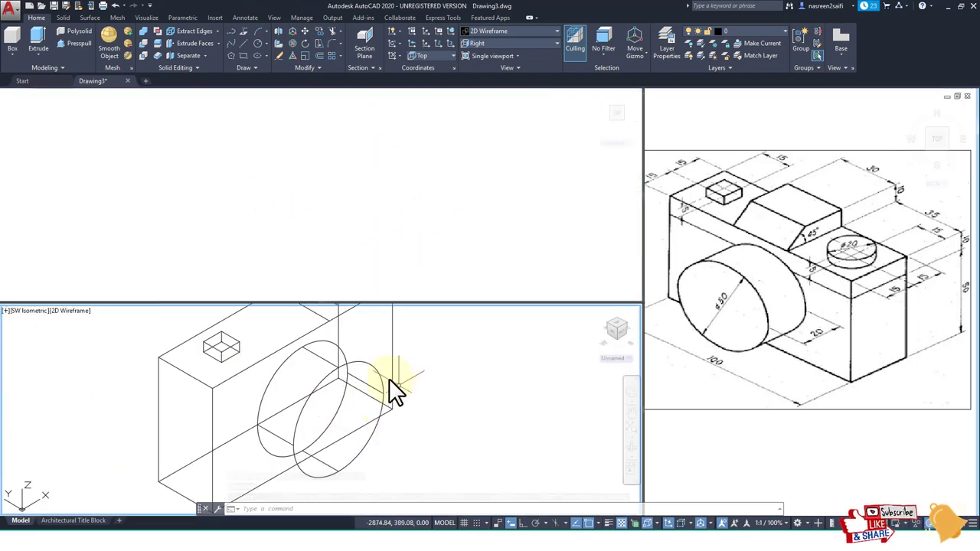
pyautogui.moveTo(389, 378); pyautogui.dragTo(424, 401, button='middle')
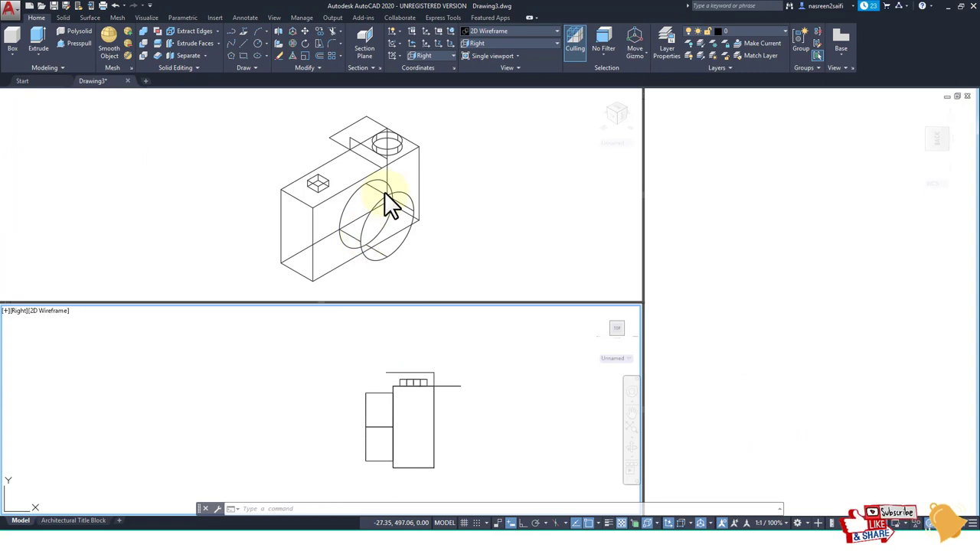
pyautogui.click(349, 138)
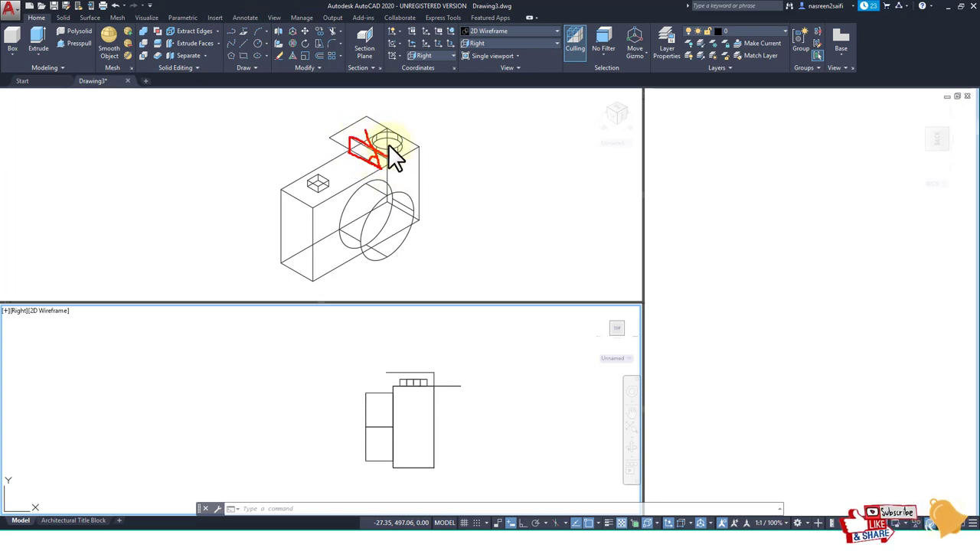
pyautogui.click(17, 311)
pyautogui.click(42, 371)
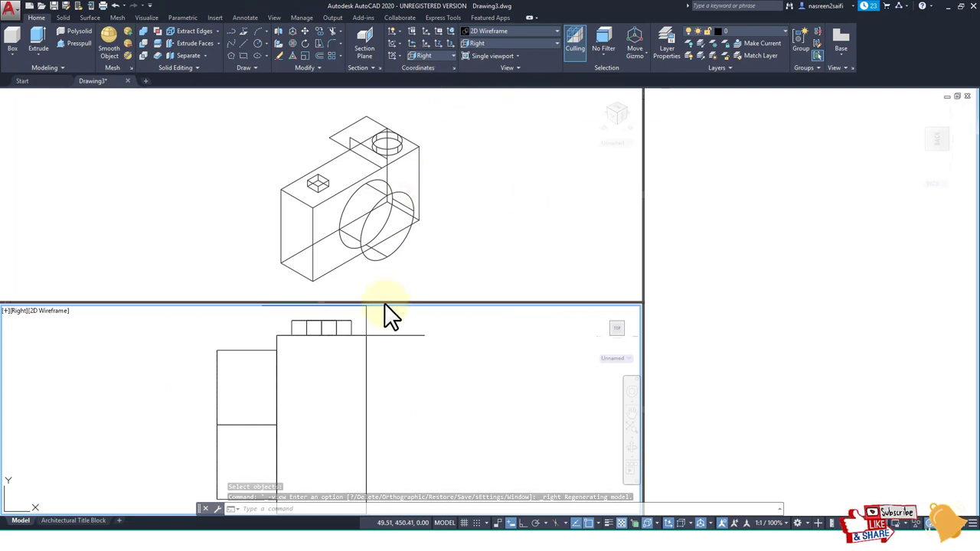
pyautogui.scroll(-3, 387, 352)
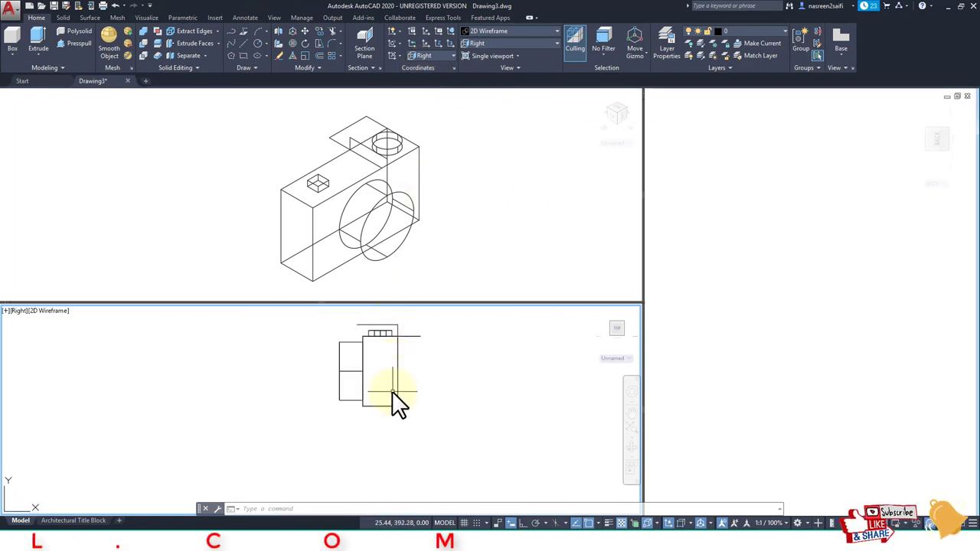
# Step: Draw a horizontal guide line below the camera's side view with LINE
pyautogui.write('l')
pyautogui.press('Return')
pyautogui.click(364, 427)
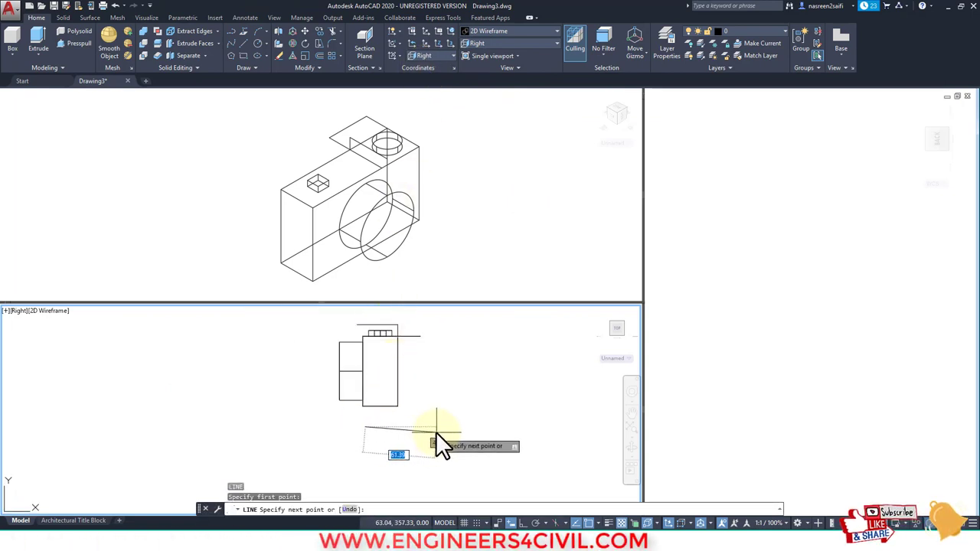
pyautogui.click(436, 427)
pyautogui.press('Return')
pyautogui.press('Return')
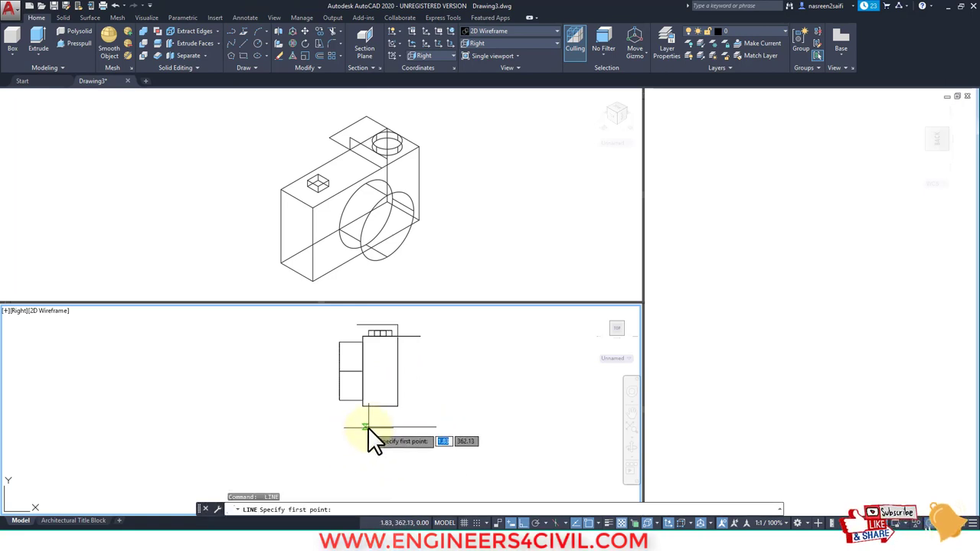
# Step: With Ortho off, draw a 45-long diagonal line rising from the guide's left end
pyautogui.click(365, 427)
pyautogui.press('F8')
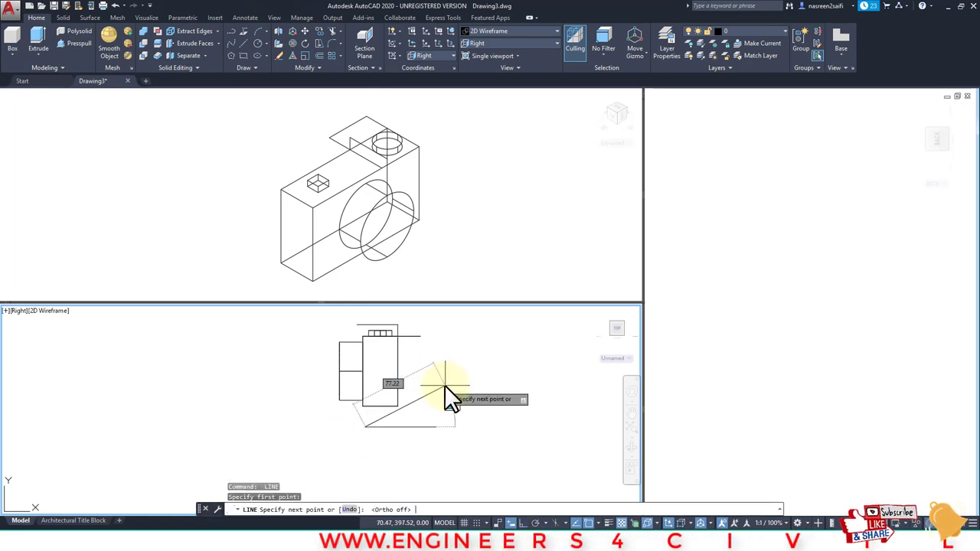
pyautogui.write('45')
pyautogui.press('Return')
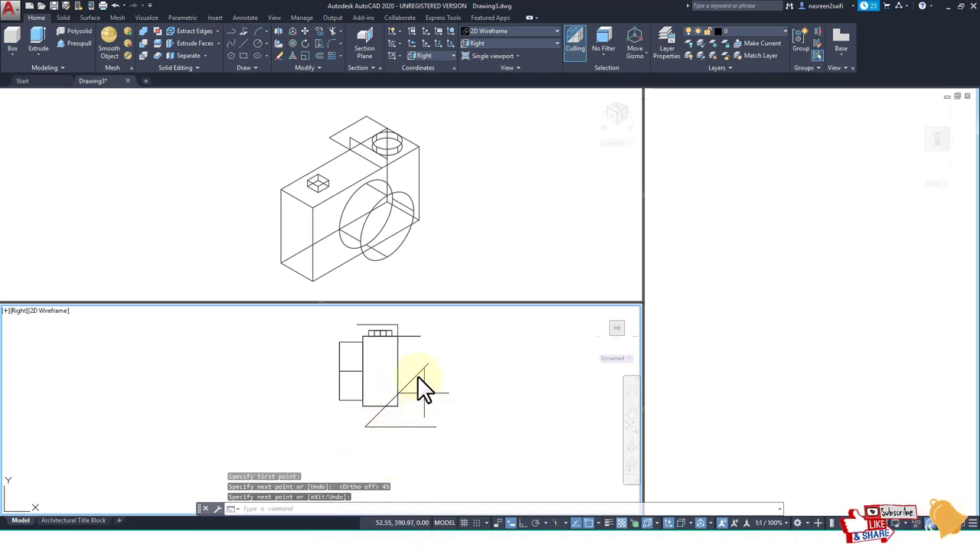
pyautogui.moveTo(419, 373); pyautogui.dragTo(443, 360)
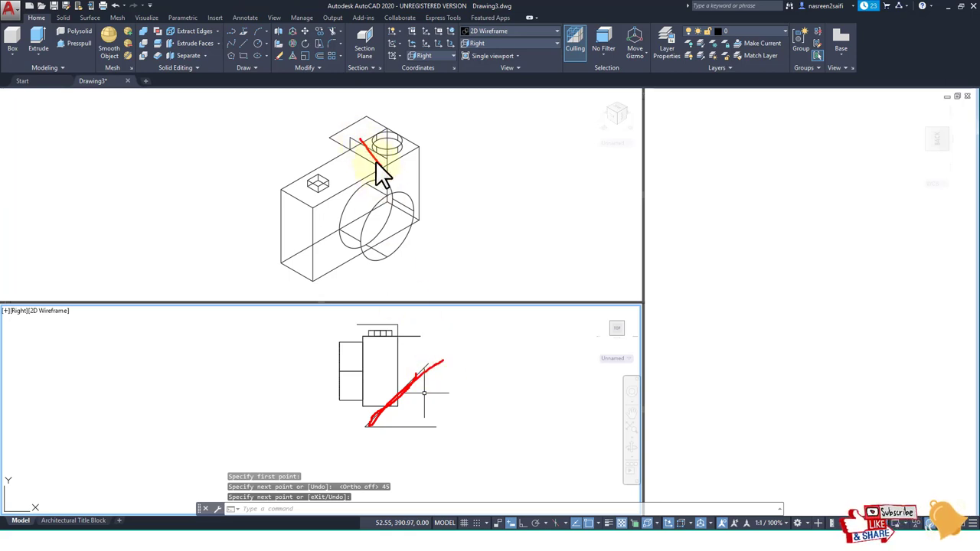
pyautogui.press('Escape')
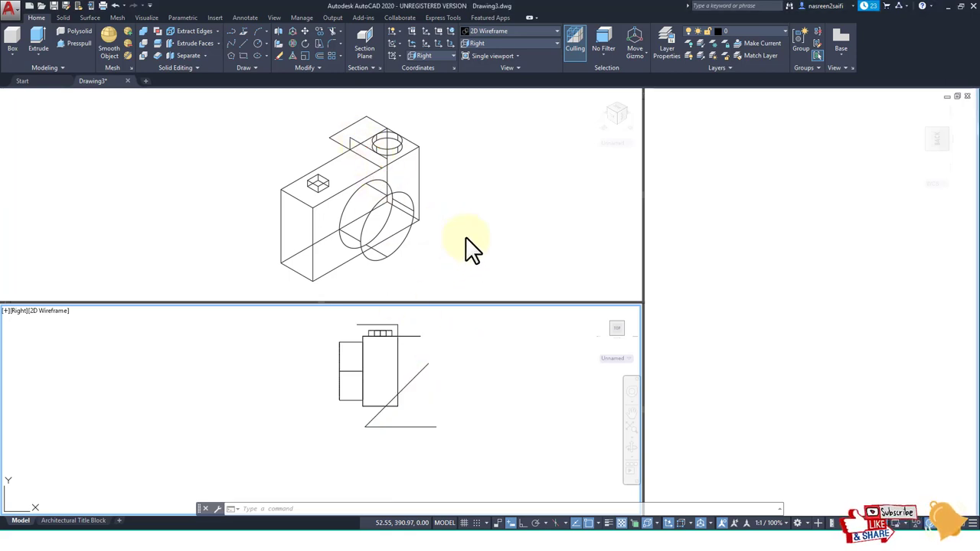
pyautogui.click(466, 239)
pyautogui.scroll(-8, 471, 243)
pyautogui.scroll(-3, 474, 246)
# Step: Pan the isometric view and begin moving both new lines, then cancel
pyautogui.moveTo(425, 224); pyautogui.dragTo(399, 212, button='middle')
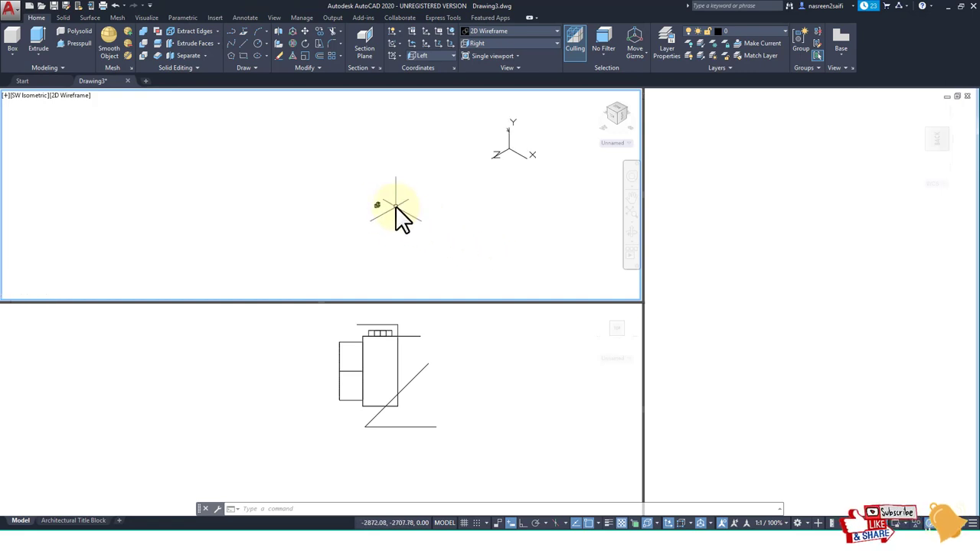
pyautogui.scroll(-3, 513, 126)
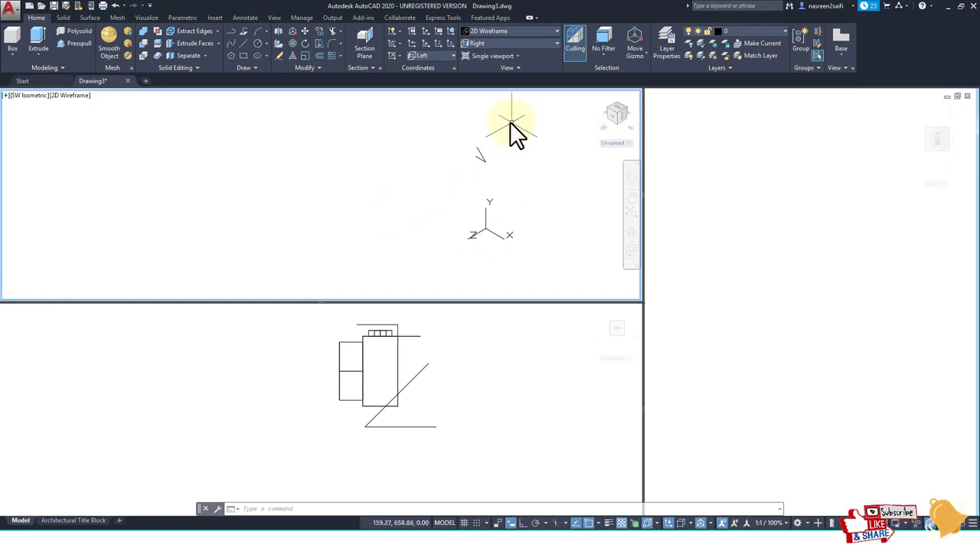
pyautogui.write('m')
pyautogui.press('Return')
pyautogui.click(512, 176)
pyautogui.click(462, 131)
pyautogui.press('Return')
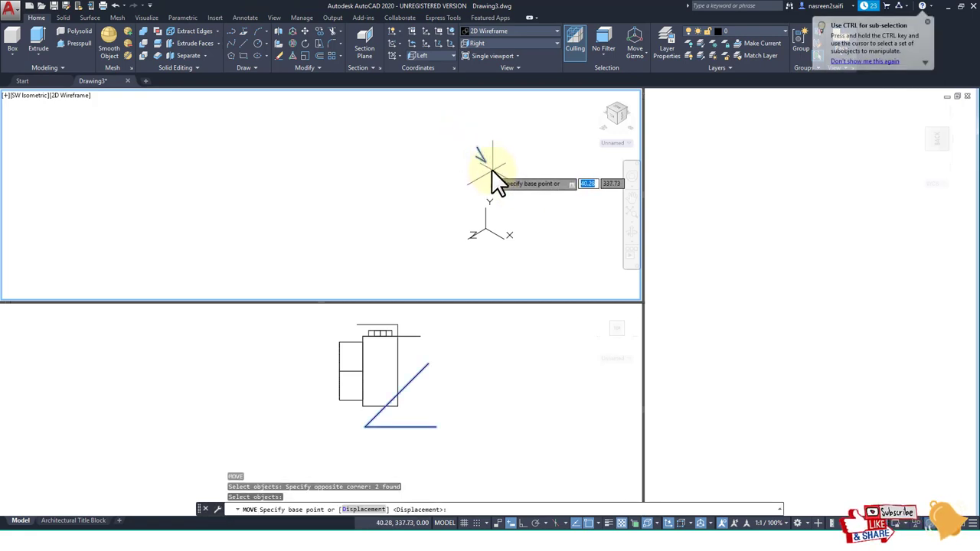
pyautogui.press('Escape')
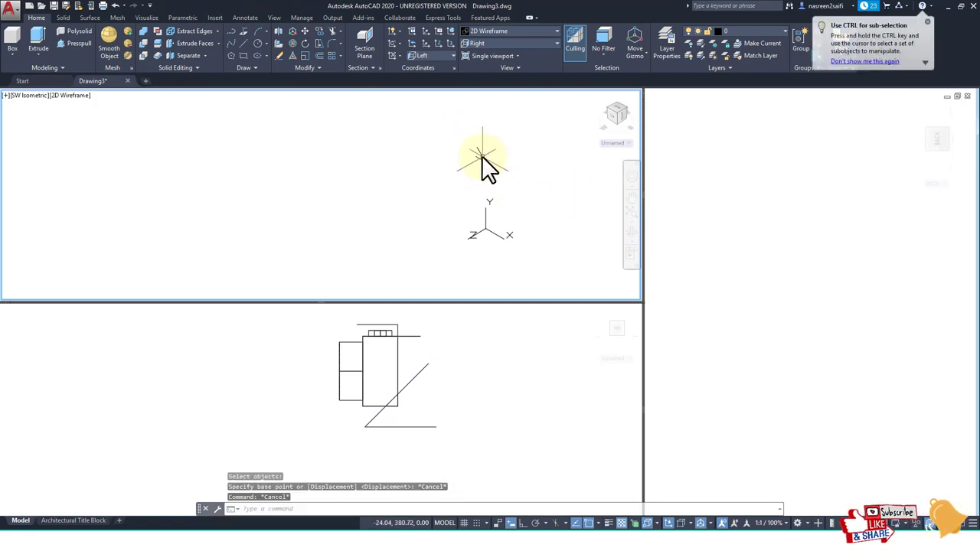
# Step: Move the 45° diagonal line by its endpoint onto the camera body's top corner
pyautogui.press('Return')
pyautogui.click(481, 152)
pyautogui.press('Return')
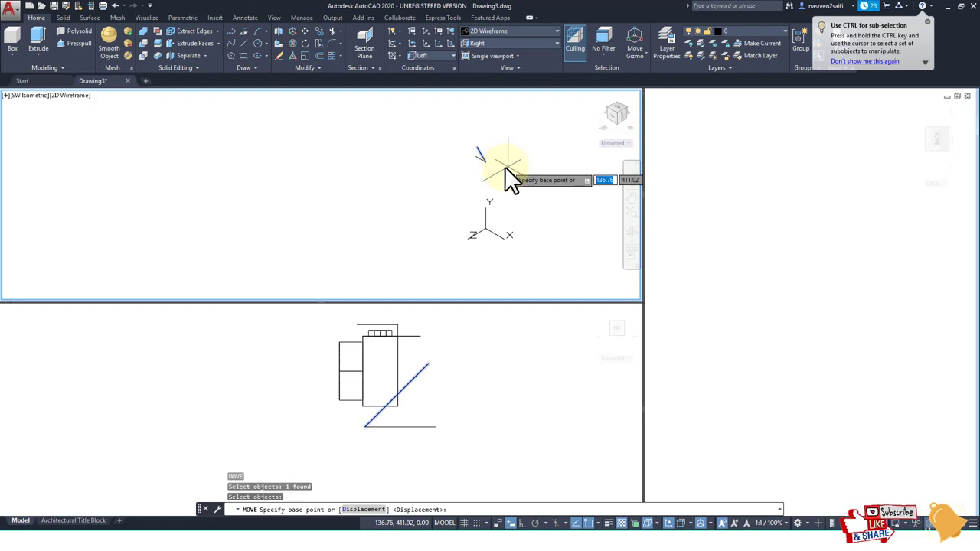
pyautogui.click(489, 162)
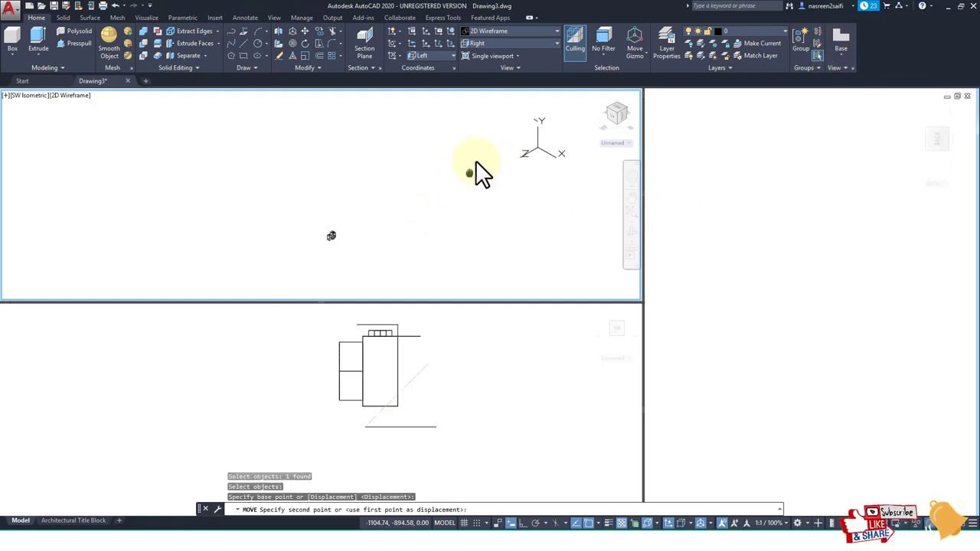
pyautogui.scroll(3, 337, 207)
pyautogui.scroll(-3, 360, 195)
pyautogui.scroll(3, 429, 184)
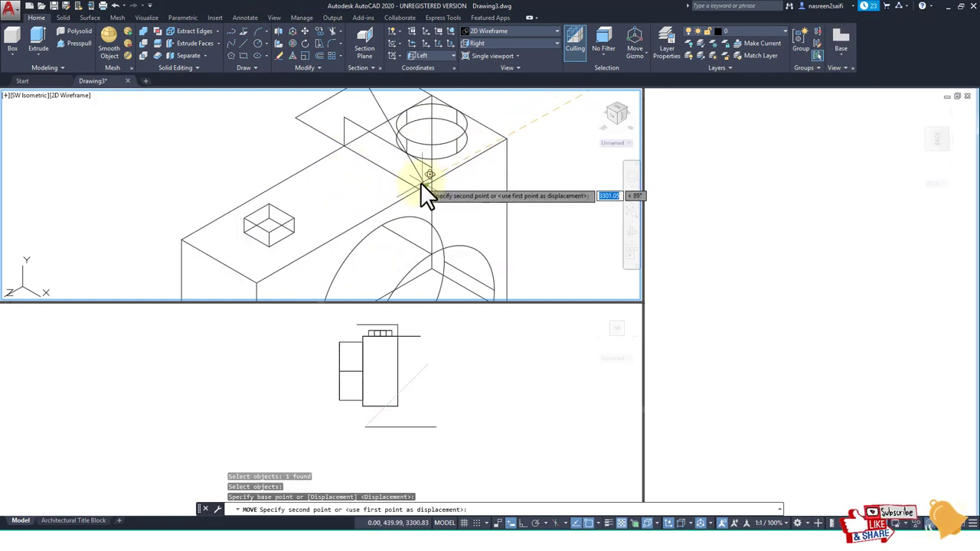
pyautogui.press('Escape')
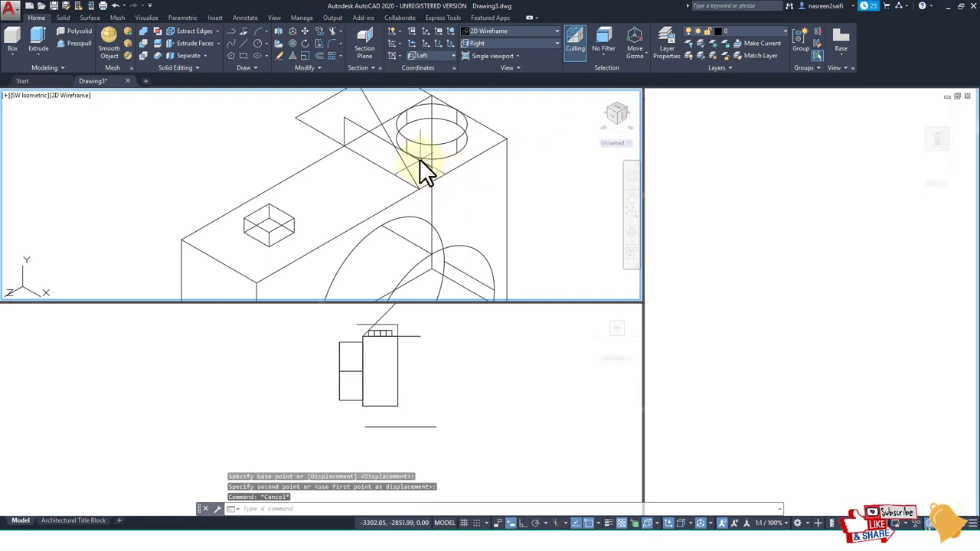
# Step: Erase the stray edges left on the camera top
pyautogui.write('tr')
pyautogui.press('Return')
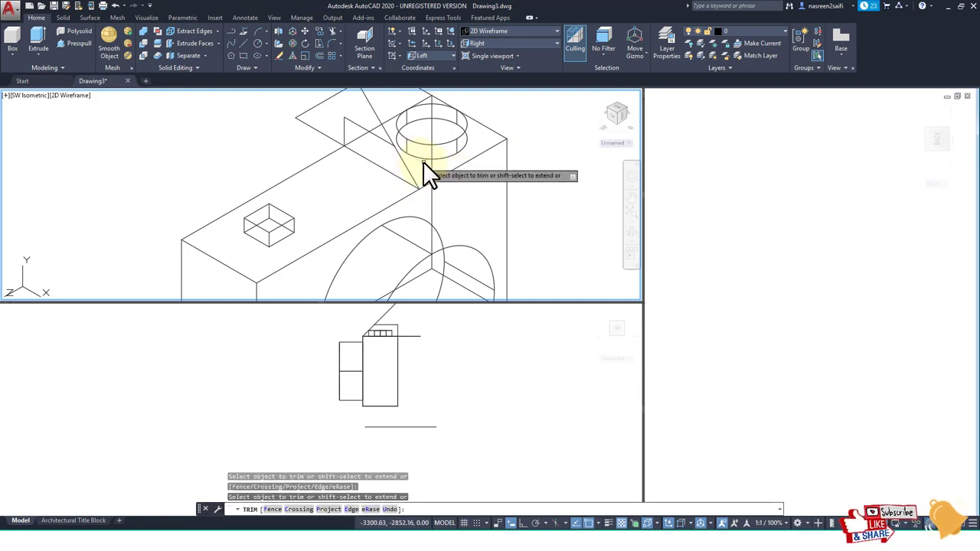
pyautogui.press('Escape')
pyautogui.moveTo(364, 150); pyautogui.dragTo(365, 196, button='middle')
pyautogui.write('e')
pyautogui.press('Return')
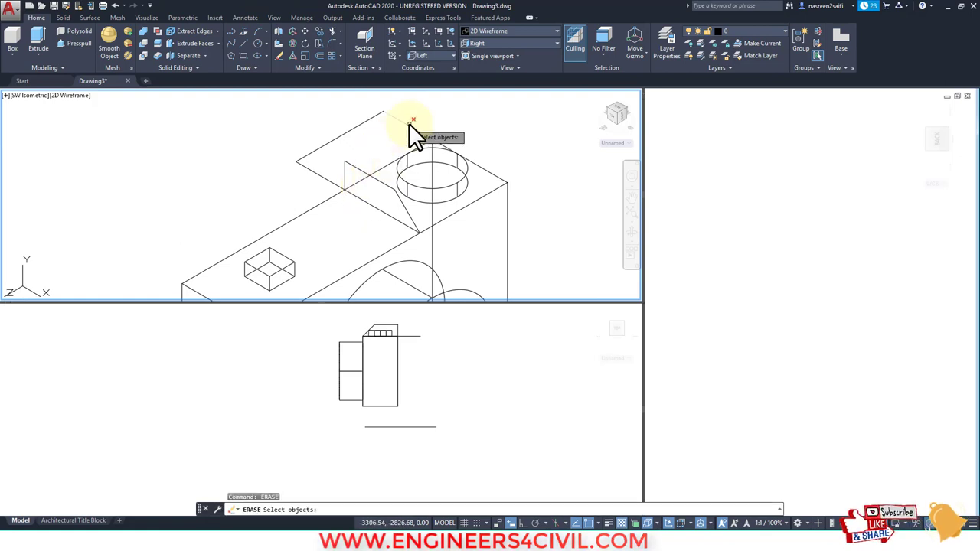
pyautogui.click(411, 122)
pyautogui.click(366, 121)
pyautogui.click(326, 174)
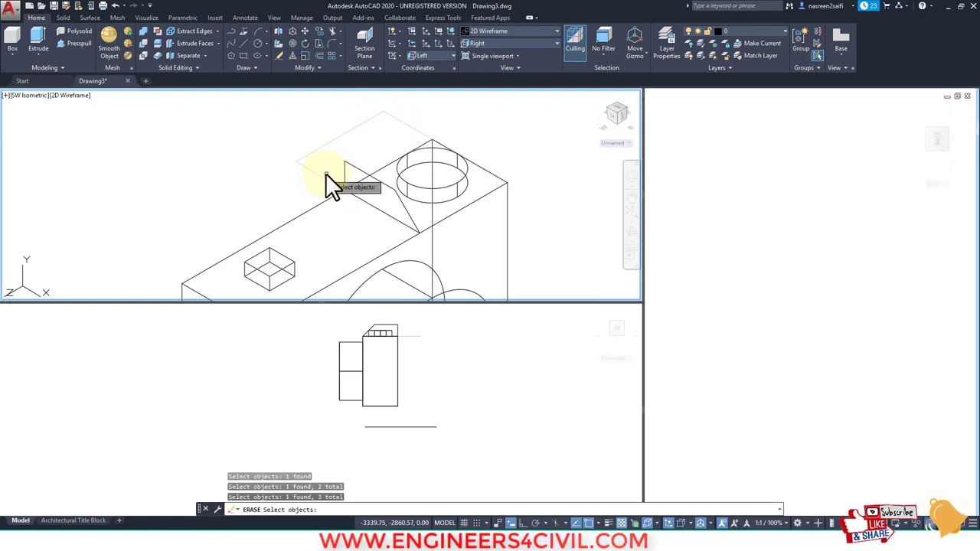
pyautogui.click(323, 176)
pyautogui.press('Return')
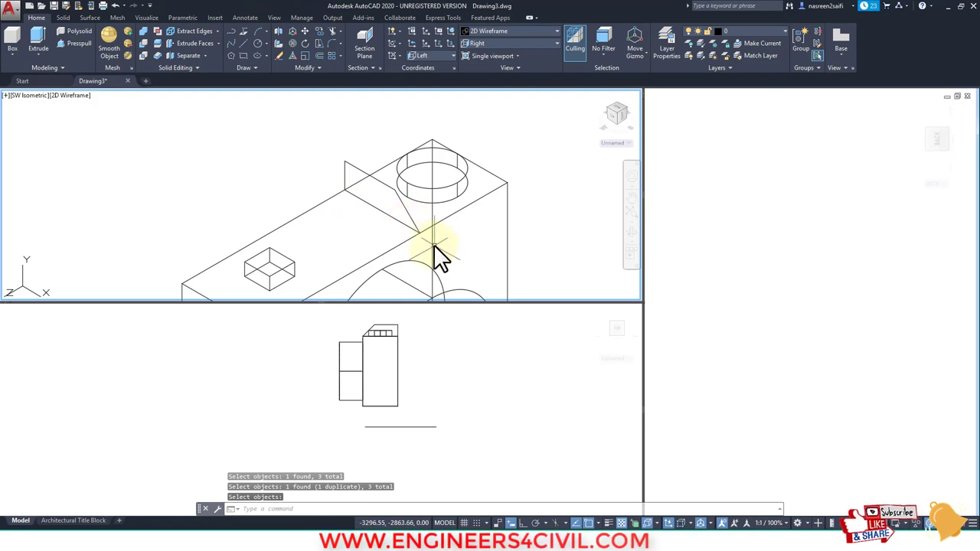
# Step: Join the four prism outline edges into a single 3D polyline
pyautogui.write('j')
pyautogui.press('Return')
pyautogui.click(409, 222)
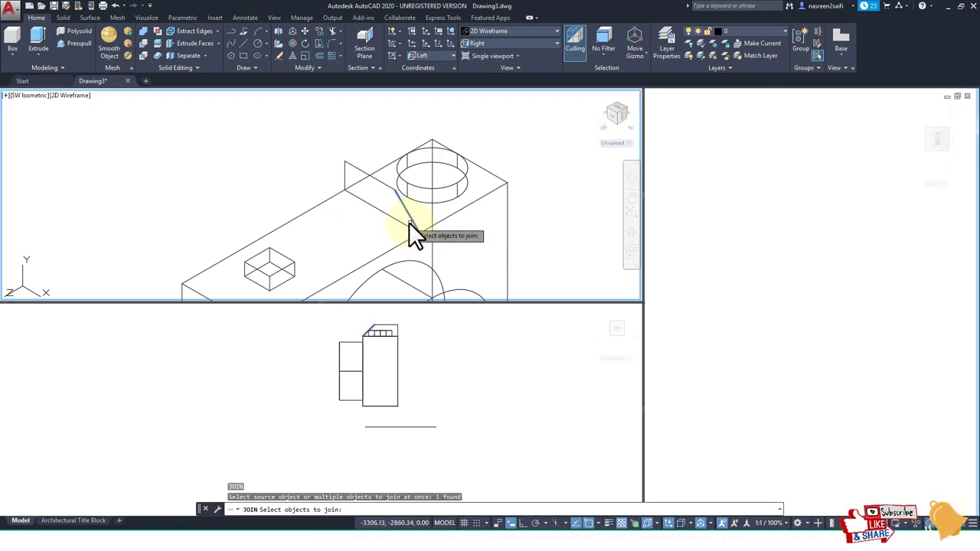
pyautogui.click(388, 216)
pyautogui.click(344, 170)
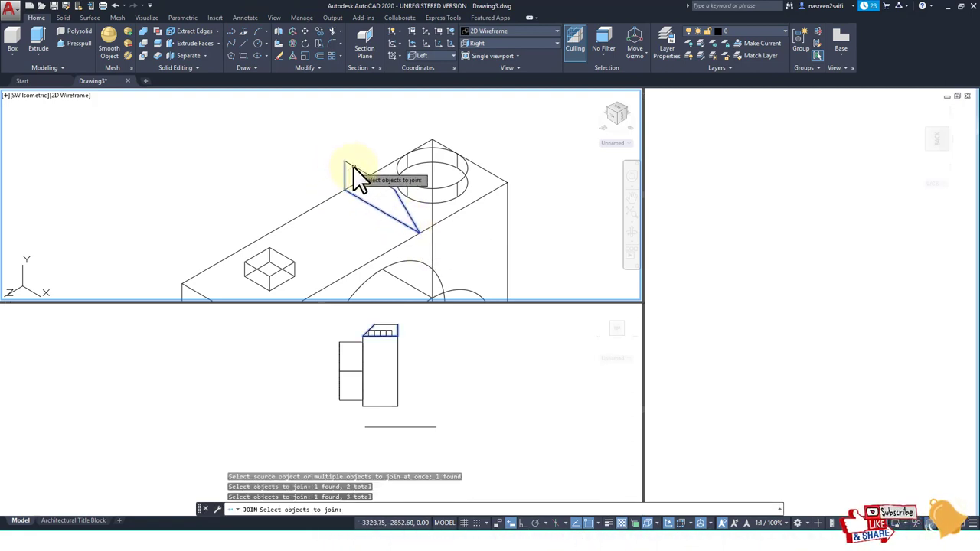
pyautogui.click(381, 189)
pyautogui.press('Return')
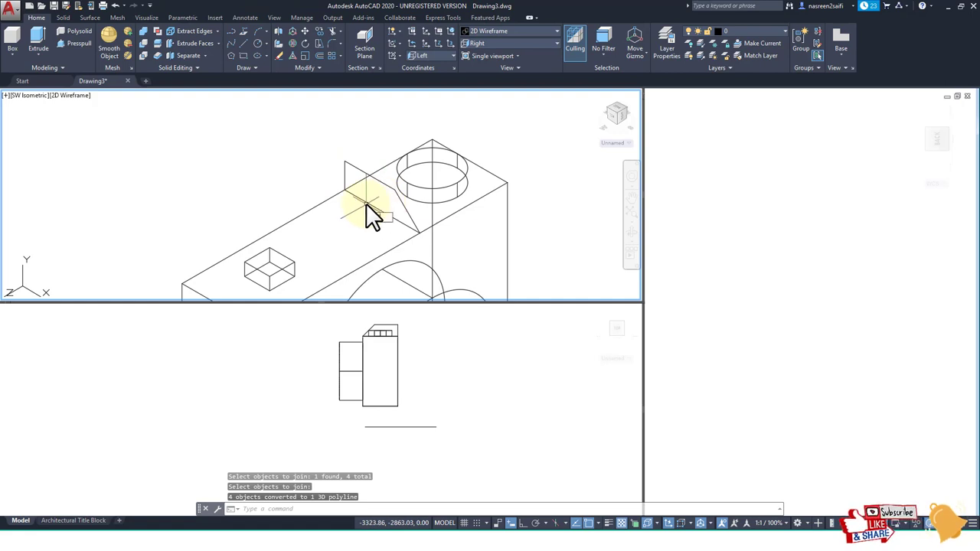
pyautogui.write('ext')
pyautogui.press('Return')
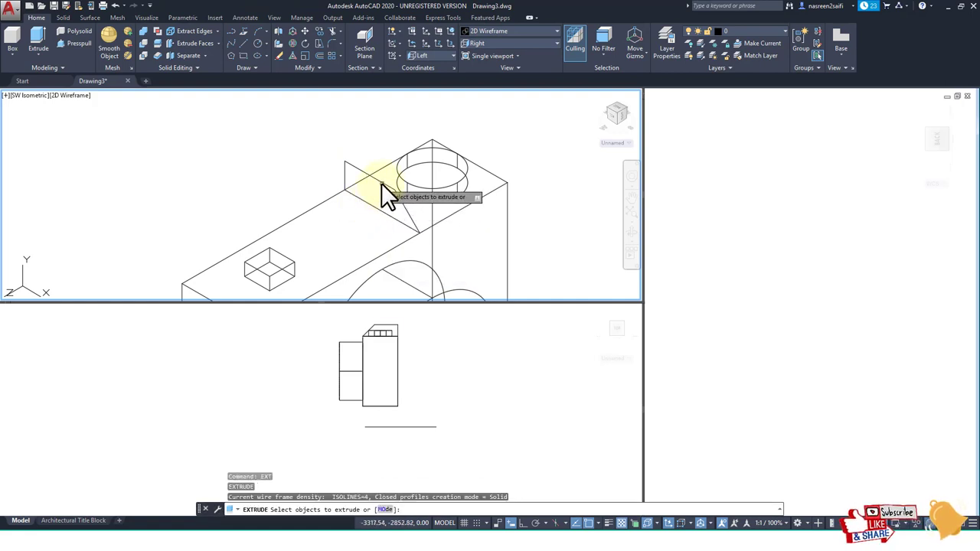
# Step: Extrude the joined viewfinder outline 30 units into a solid prism
pyautogui.click(381, 187)
pyautogui.press('Return')
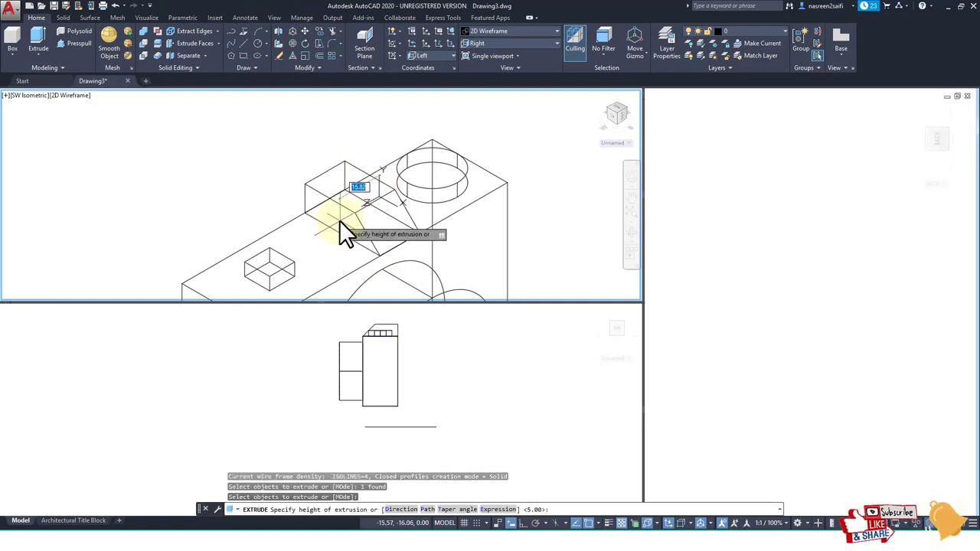
pyautogui.write('30')
pyautogui.press('Return')
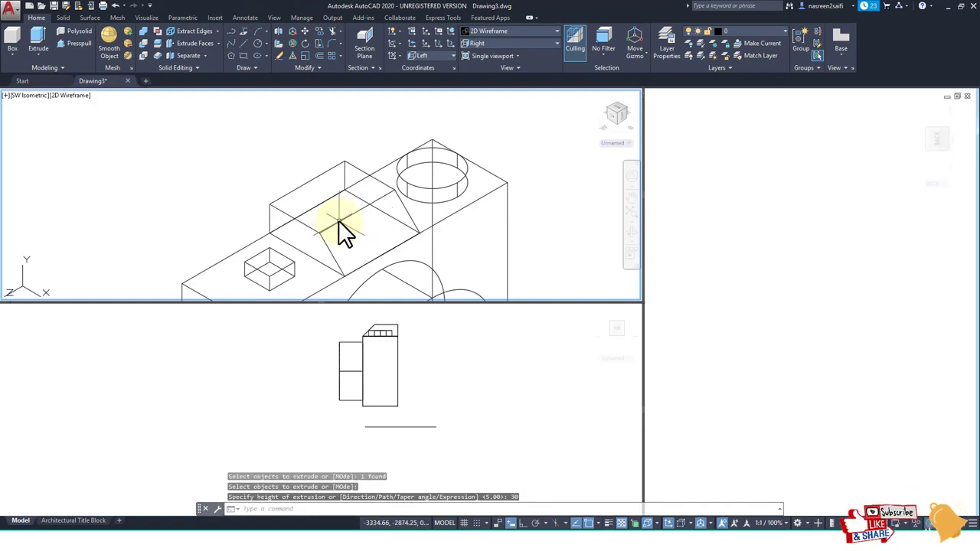
pyautogui.scroll(-3, 345, 230)
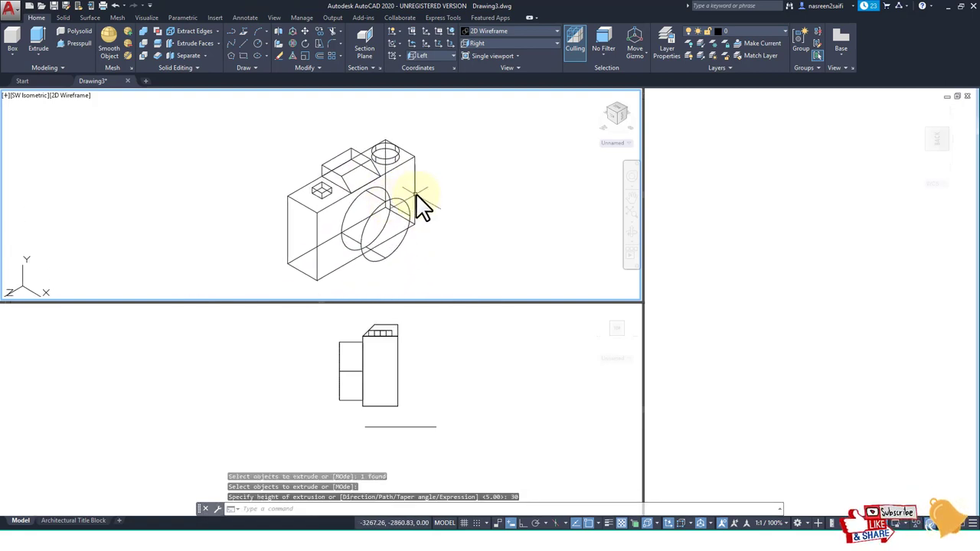
# Step: Orbit the camera model to a custom angle and zoom in on its upper right corner
pyautogui.moveTo(632, 128)
pyautogui.mouseDown()
pyautogui.moveTo(378, 192)
pyautogui.moveTo(291, 186)
pyautogui.moveTo(362, 168)
pyautogui.moveTo(479, 165)
pyautogui.mouseUp()
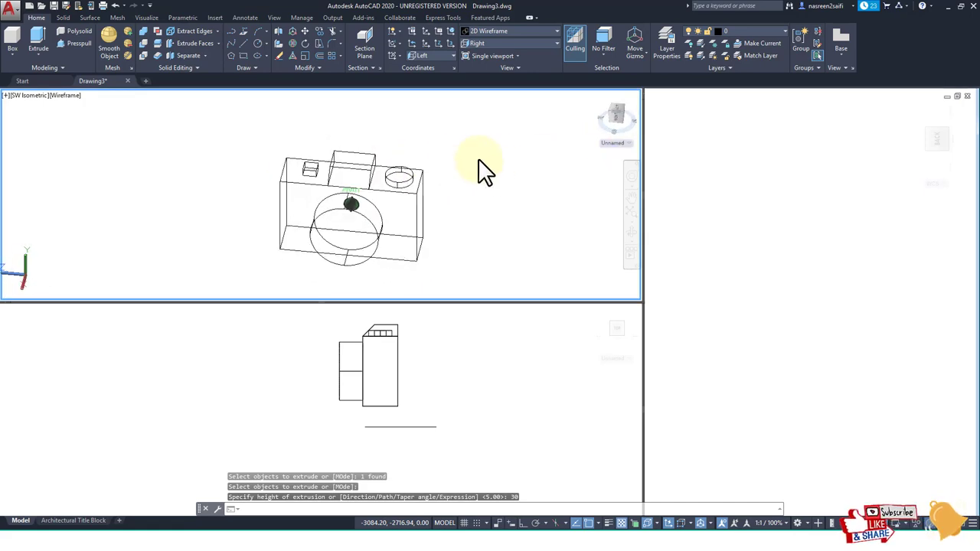
pyautogui.keyDown('shift'); pyautogui.moveTo(479, 165); pyautogui.dragTo(532, 164, button='middle'); pyautogui.keyUp('shift')
pyautogui.scroll(2, 406, 213)
pyautogui.scroll(2, 429, 195)
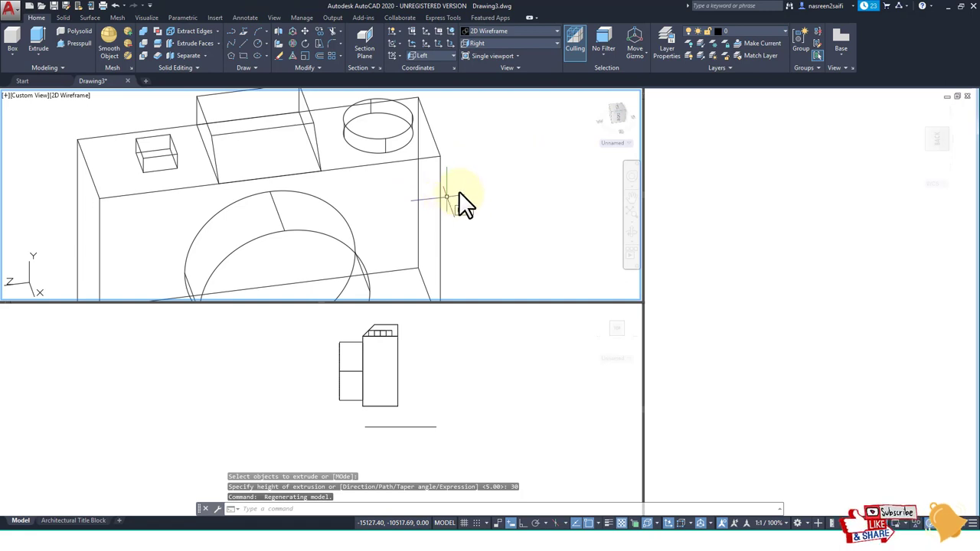
pyautogui.write('l')
pyautogui.press('Return')
# Step: Activate the right-hand viewport and attach the Camera.jpg image reference
pyautogui.press('Escape')
pyautogui.press('Escape')
pyautogui.click(768, 228)
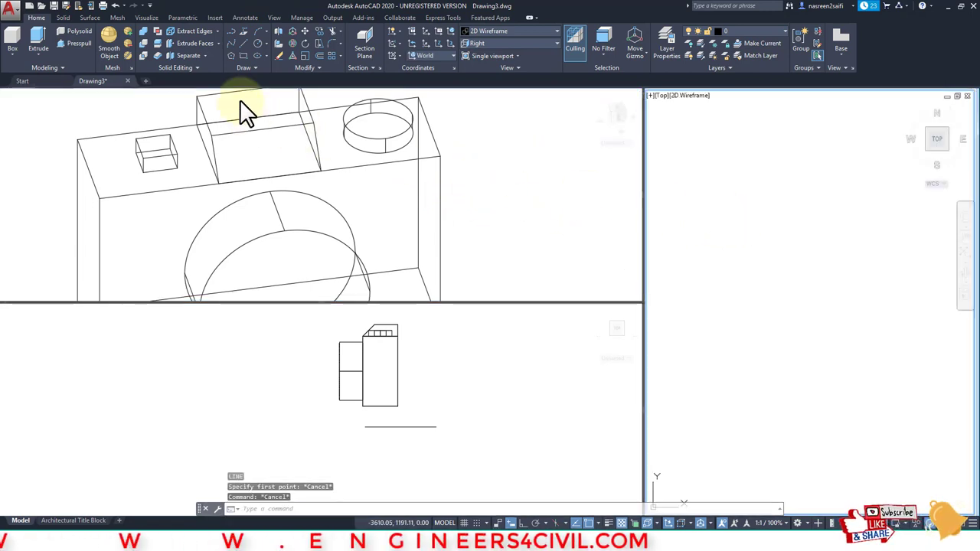
pyautogui.click(214, 18)
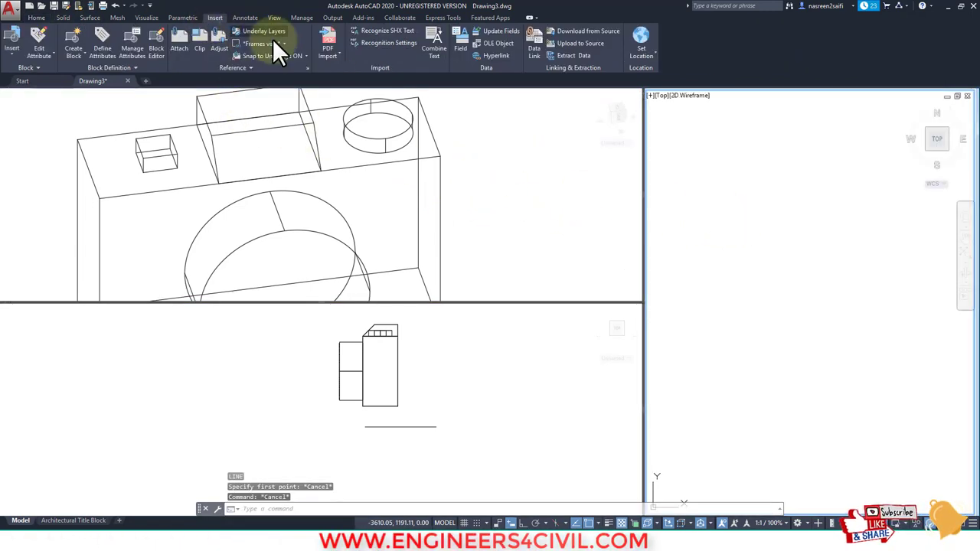
pyautogui.click(166, 37)
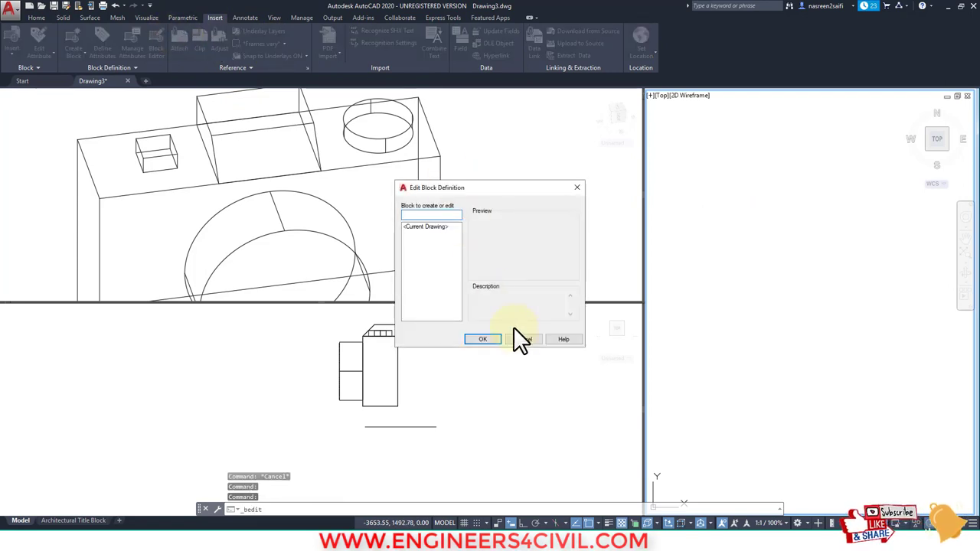
pyautogui.click(525, 339)
pyautogui.click(182, 48)
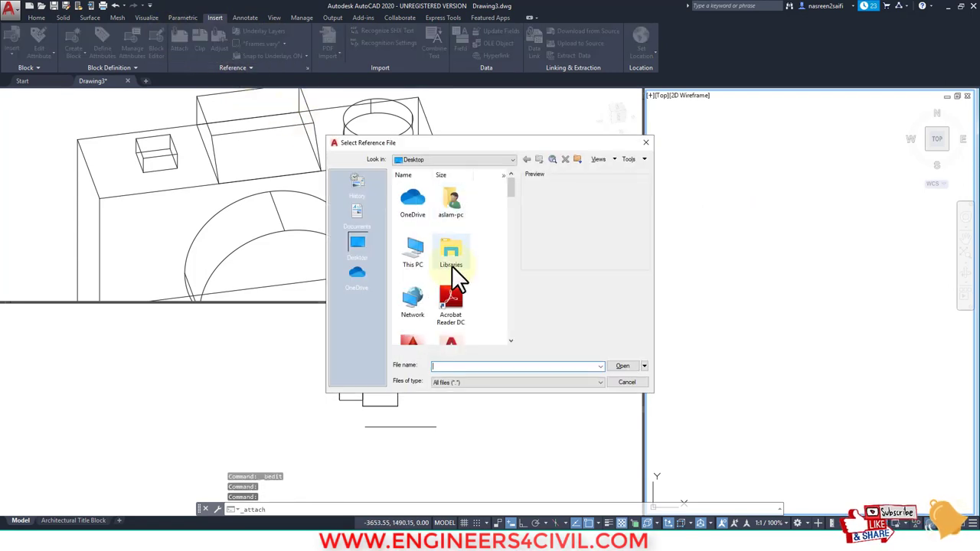
pyautogui.scroll(-5, 475, 245)
pyautogui.scroll(-5, 490, 225)
pyautogui.scroll(-5, 491, 225)
pyautogui.scroll(3, 450, 239)
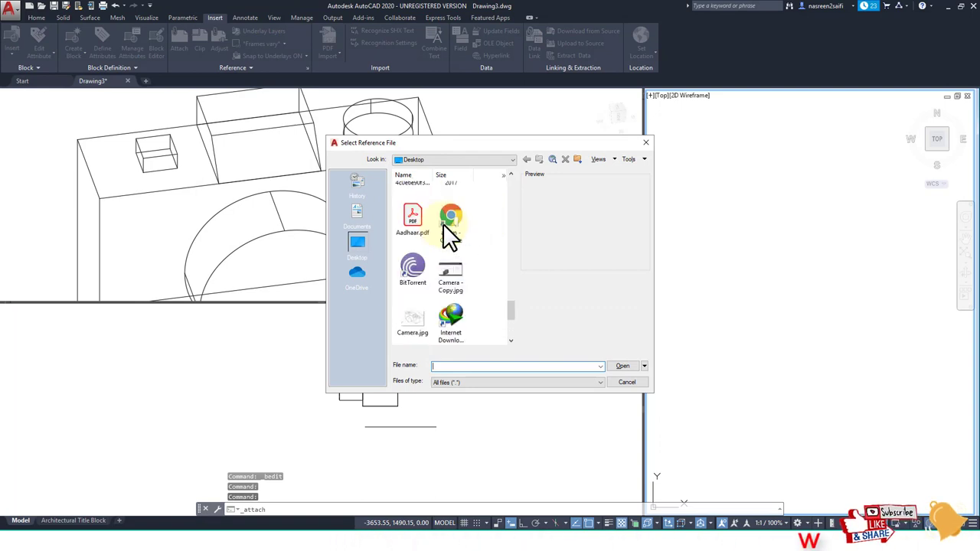
pyautogui.doubleClick(418, 322)
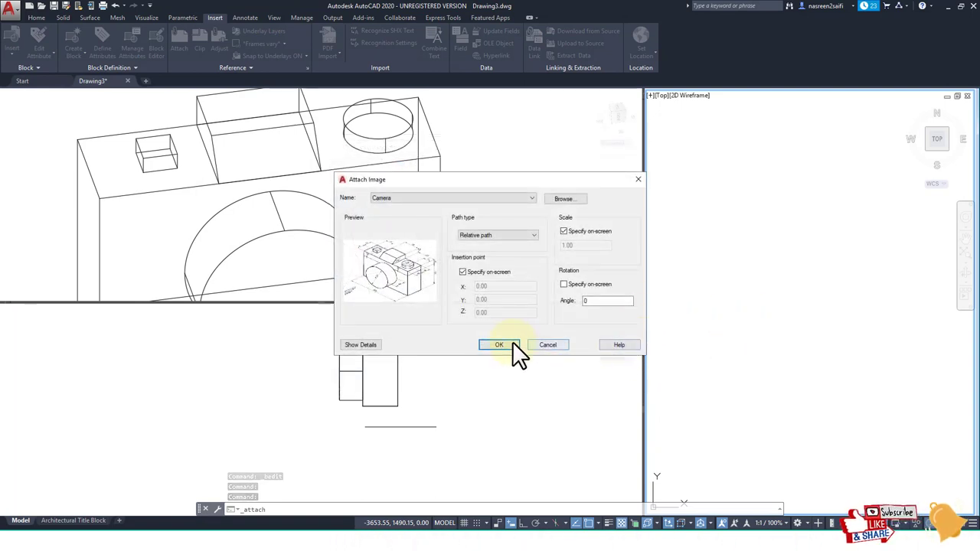
pyautogui.click(498, 345)
# Step: Place the Camera image in the right viewport, setting its insertion point and scale
pyautogui.click(748, 300)
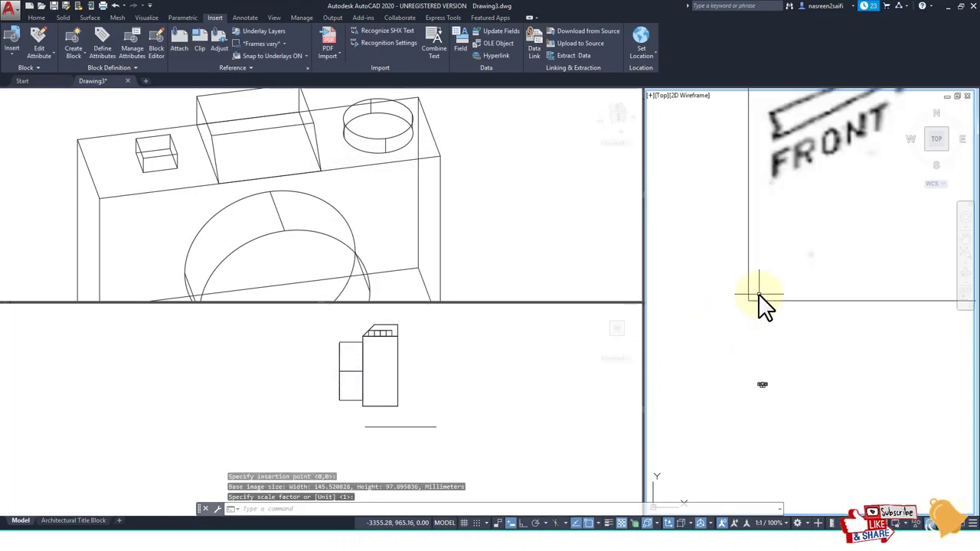
pyautogui.scroll(-3, 815, 259)
pyautogui.click(755, 284)
pyautogui.scroll(-2, 839, 281)
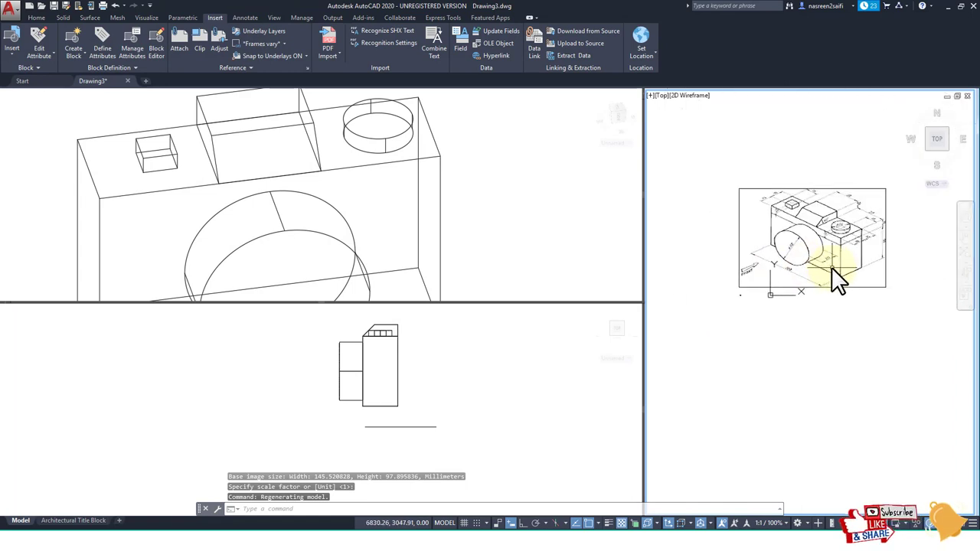
pyautogui.scroll(2, 832, 267)
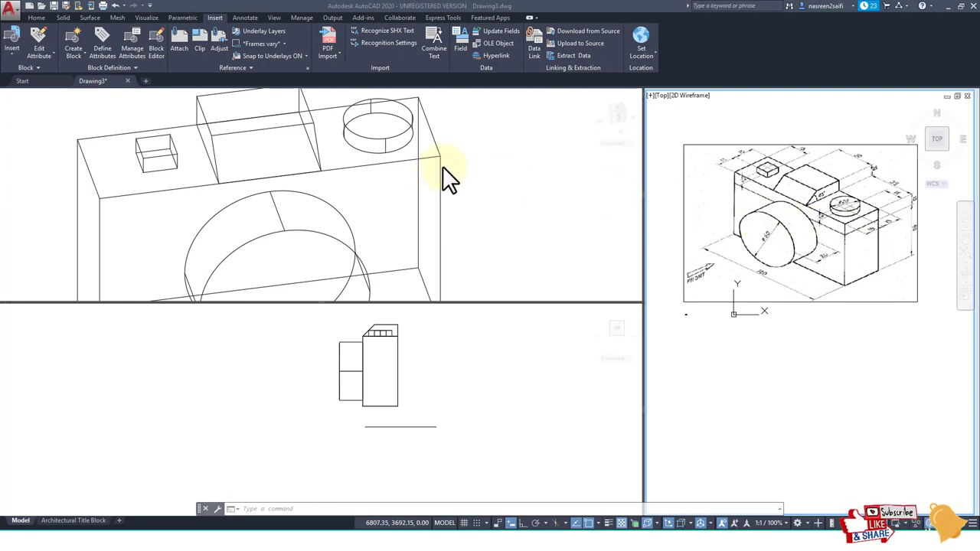
# Step: Start a line at the camera body's upper right corner in the model view
pyautogui.write('l')
pyautogui.press('Return')
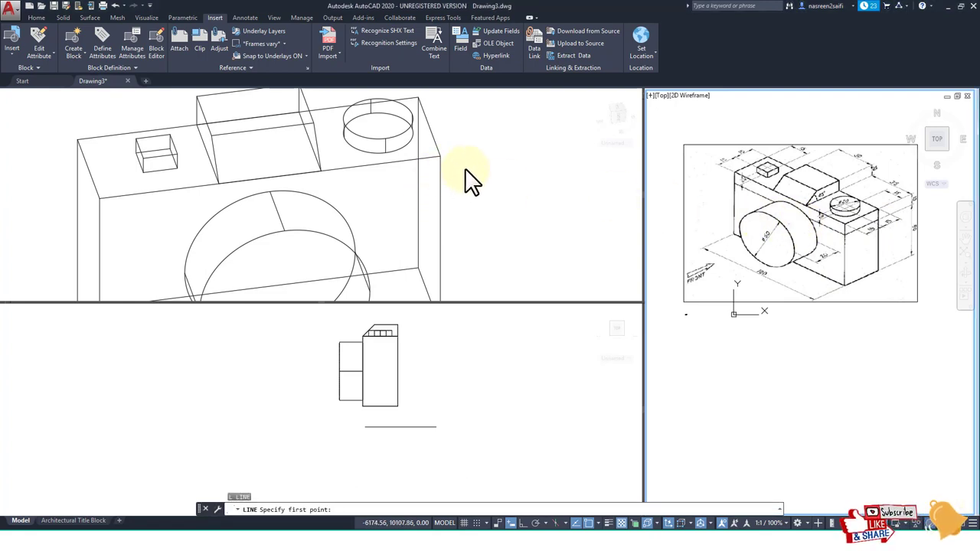
pyautogui.click(464, 168)
pyautogui.press('Escape')
pyautogui.press('Return')
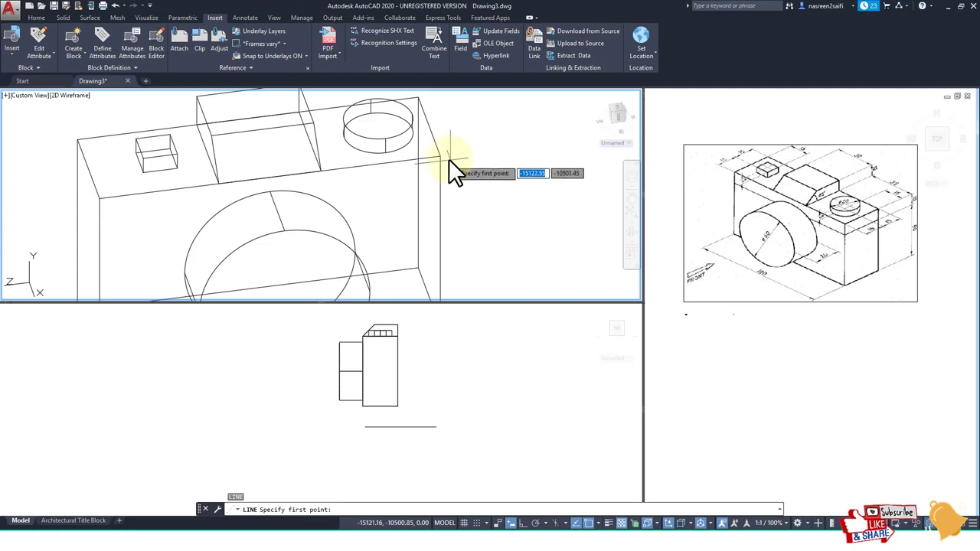
pyautogui.click(439, 155)
# Step: Draw two 10-unit segments from the body's upper right corner with Ortho on, ending on the body edge
pyautogui.click(489, 150)
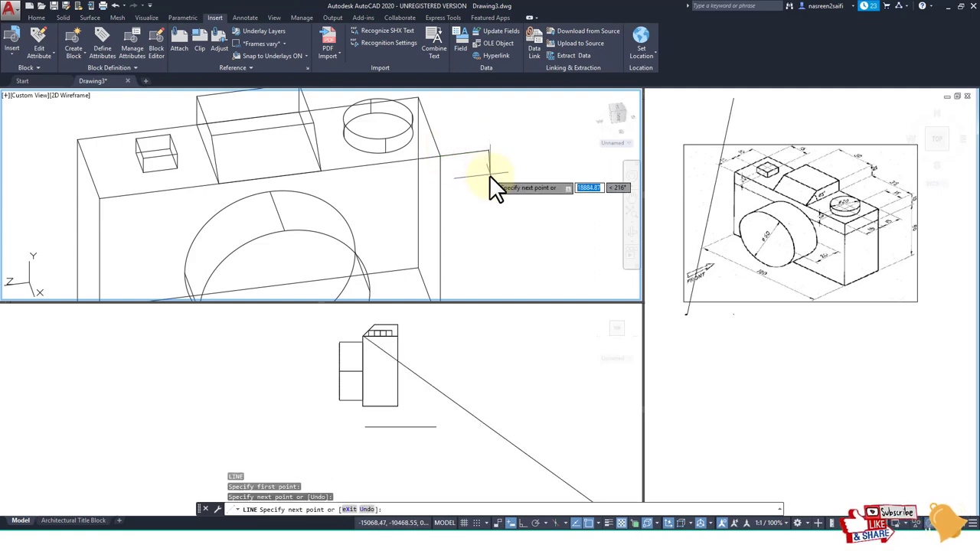
pyautogui.write('10')
pyautogui.press('Return')
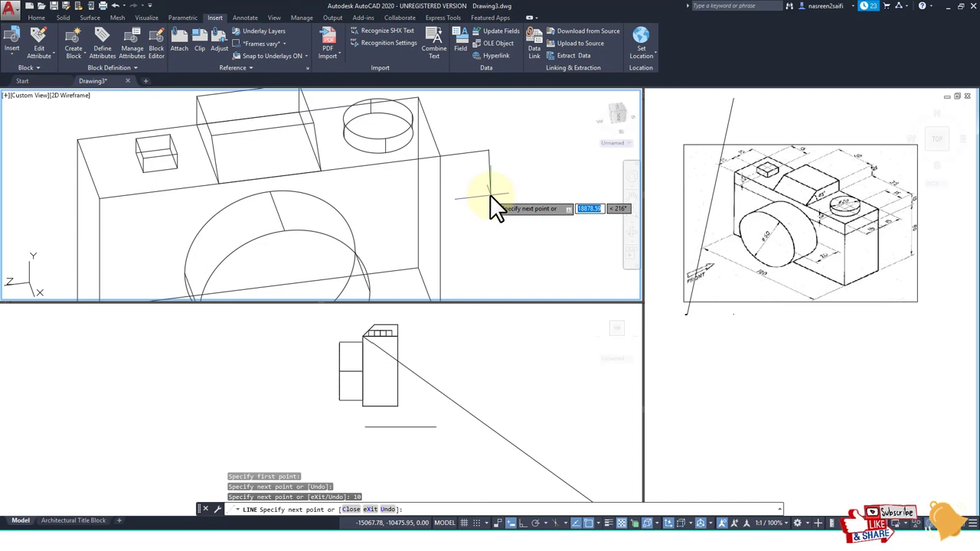
pyautogui.press('F8')
pyautogui.write('10')
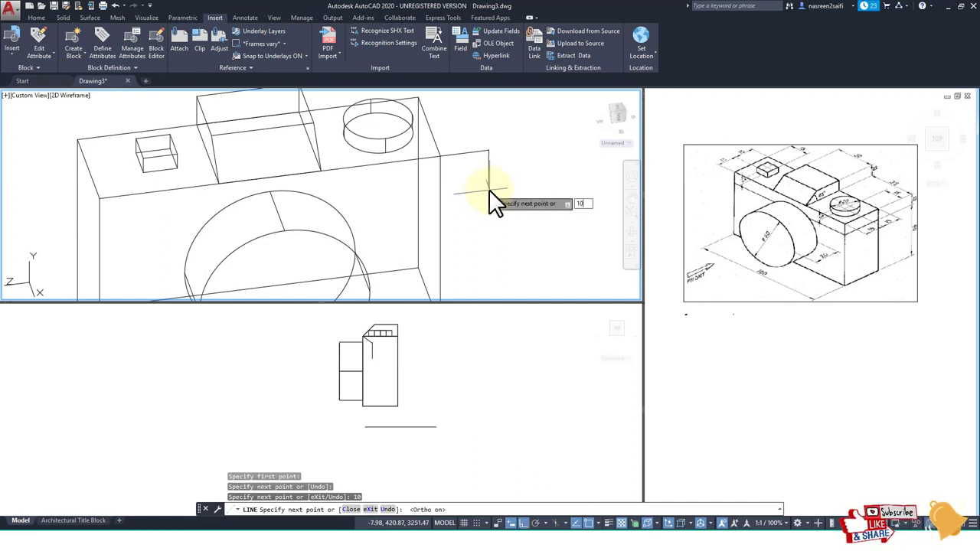
pyautogui.press('Return')
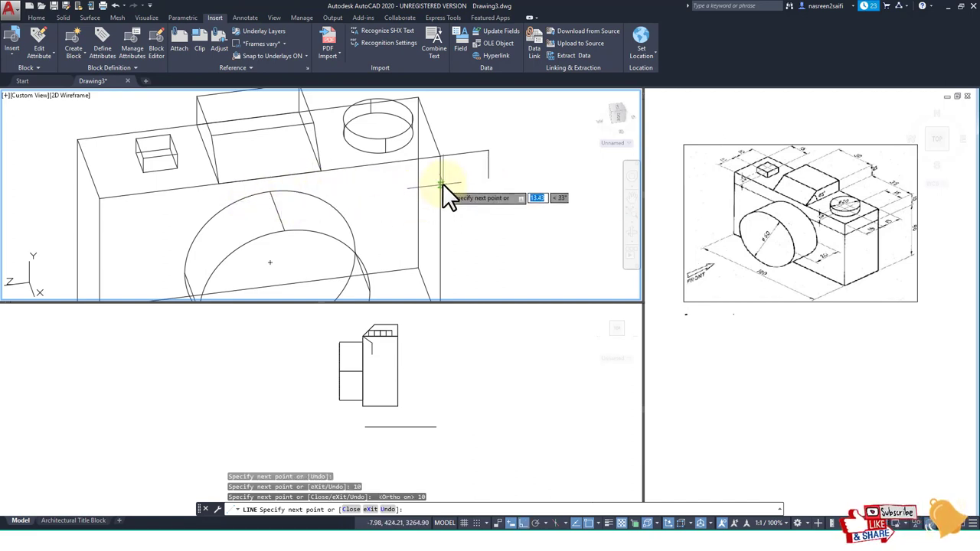
pyautogui.scroll(2, 442, 187)
pyautogui.scroll(3, 442, 187)
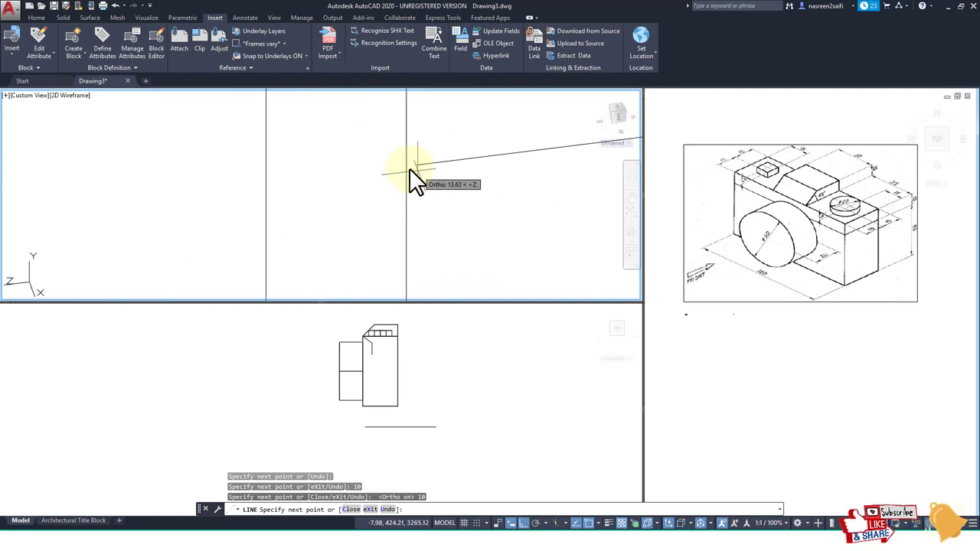
pyautogui.scroll(-1, 406, 172)
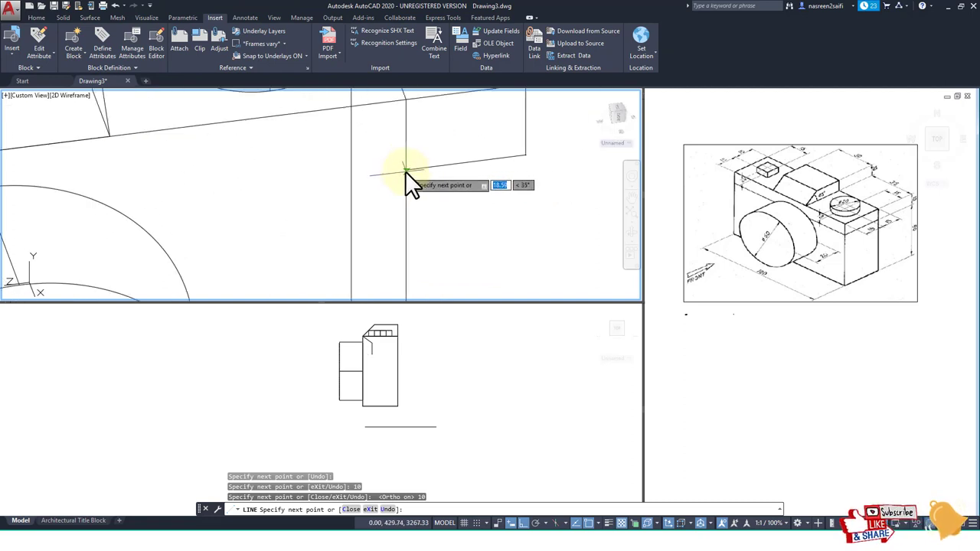
pyautogui.scroll(-2, 406, 172)
pyautogui.scroll(-2, 406, 172)
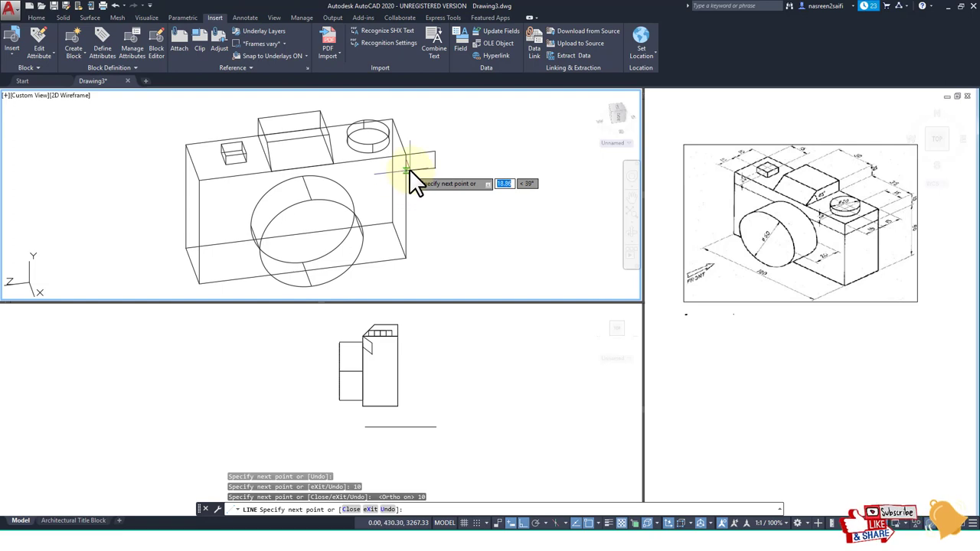
pyautogui.click(406, 173)
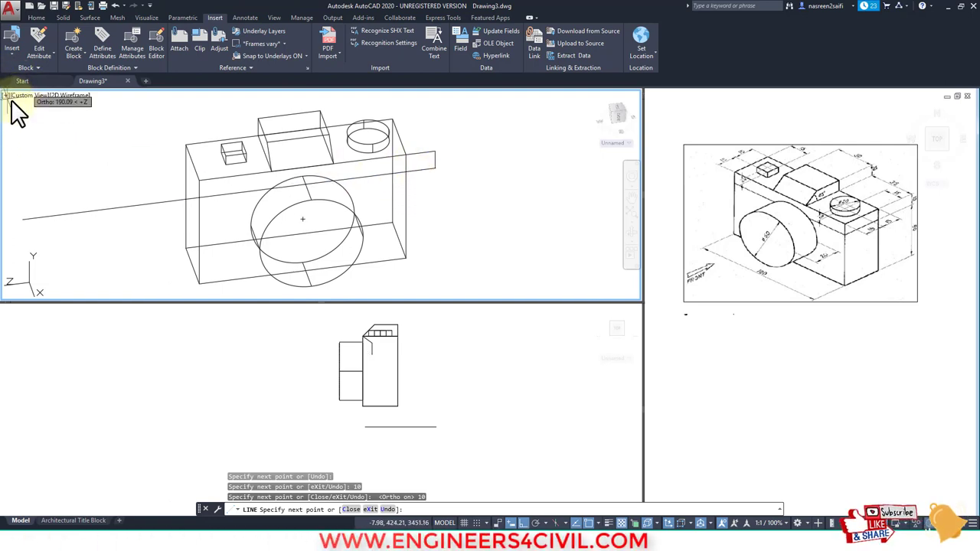
# Step: End the line and switch the model view to SW Isometric
pyautogui.press('Escape')
pyautogui.click(31, 95)
pyautogui.click(73, 188)
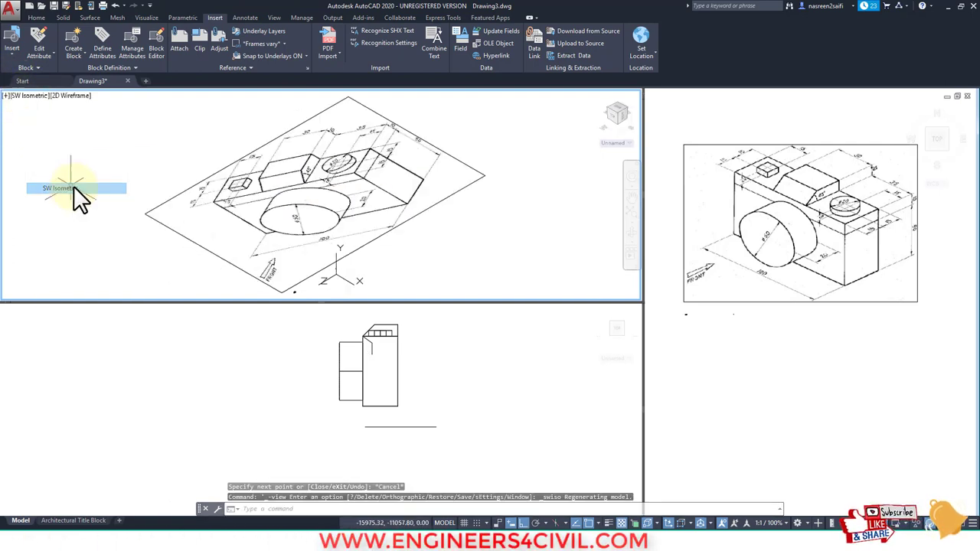
pyautogui.scroll(-5, 387, 226)
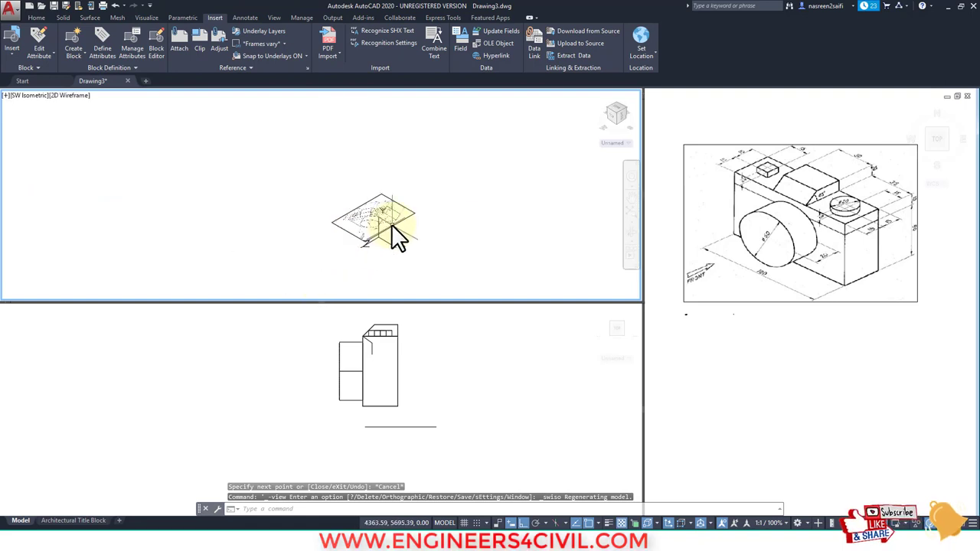
pyautogui.scroll(5, 394, 210)
pyautogui.scroll(-5, 379, 208)
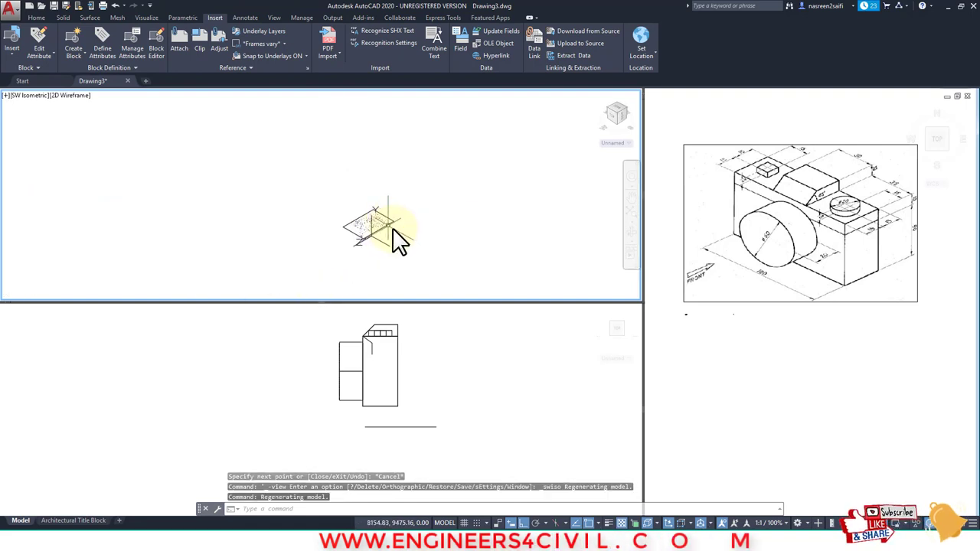
pyautogui.moveTo(437, 266); pyautogui.dragTo(484, 160, button='middle')
pyautogui.scroll(-2, 471, 210)
pyautogui.moveTo(471, 210); pyautogui.dragTo(517, 252, button='middle')
# Step: Run ZOOM All, then zoom in on the camera's top right area
pyautogui.write('z')
pyautogui.press('Return')
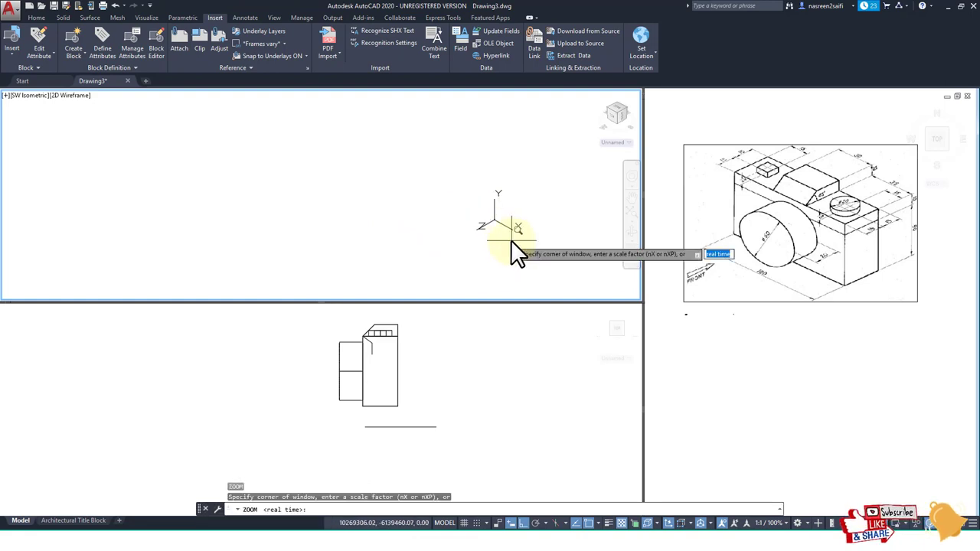
pyautogui.write('a')
pyautogui.press('Return')
pyautogui.scroll(-4, 422, 230)
pyautogui.scroll(2, 417, 217)
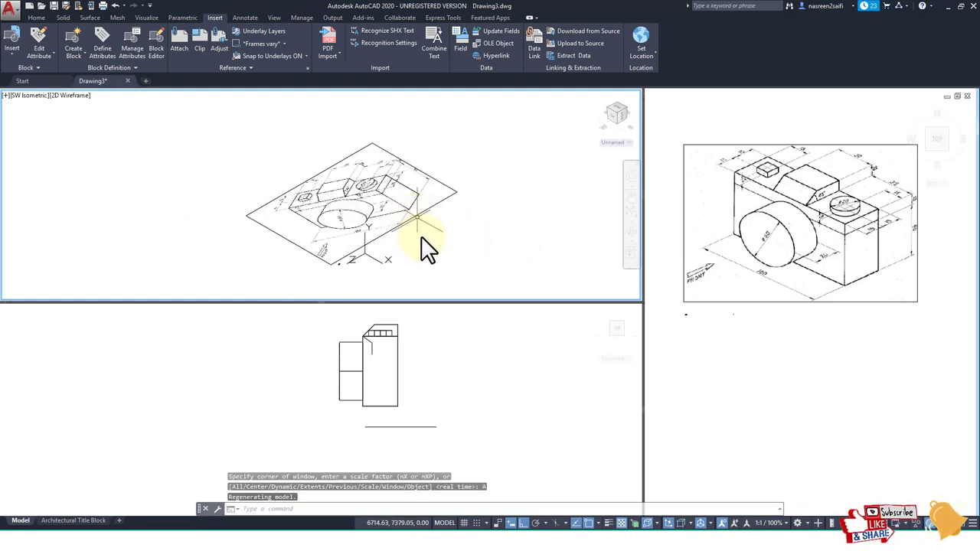
pyautogui.scroll(3, 340, 268)
pyautogui.click(341, 267)
pyautogui.scroll(-3, 322, 229)
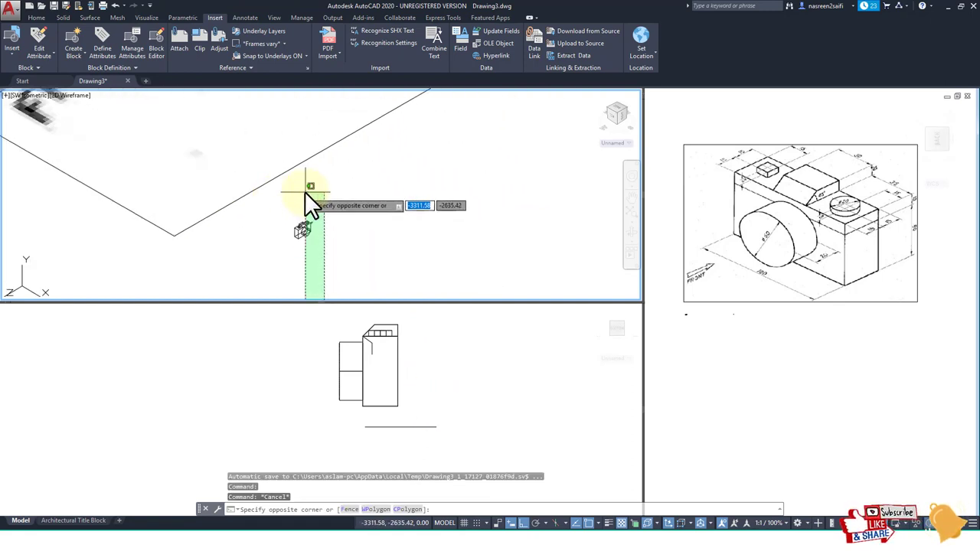
pyautogui.scroll(-2, 305, 191)
pyautogui.press('Escape')
pyautogui.scroll(3, 352, 153)
pyautogui.scroll(2, 337, 161)
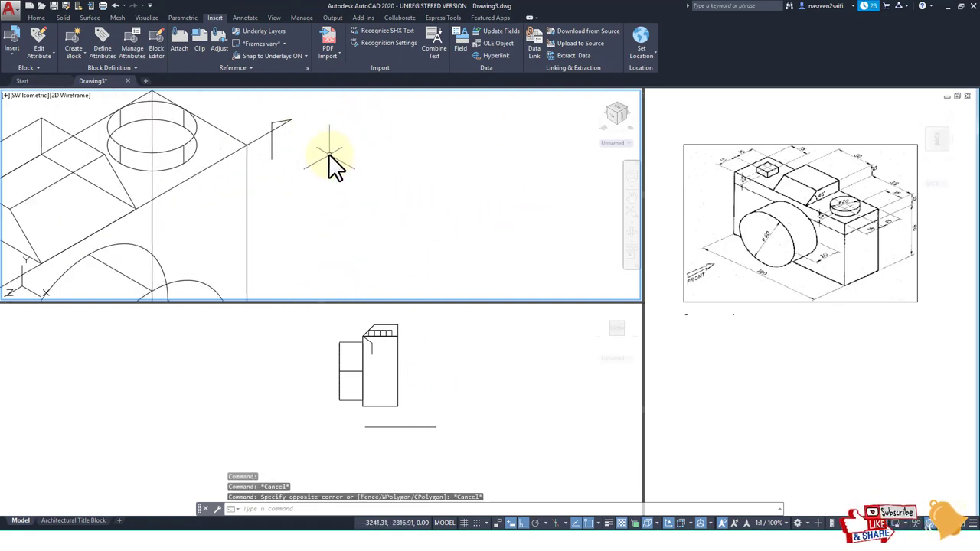
# Step: Draw a line from the top-edge corner 10 units down, then across to the body's far edge
pyautogui.press('l')
pyautogui.press('Return')
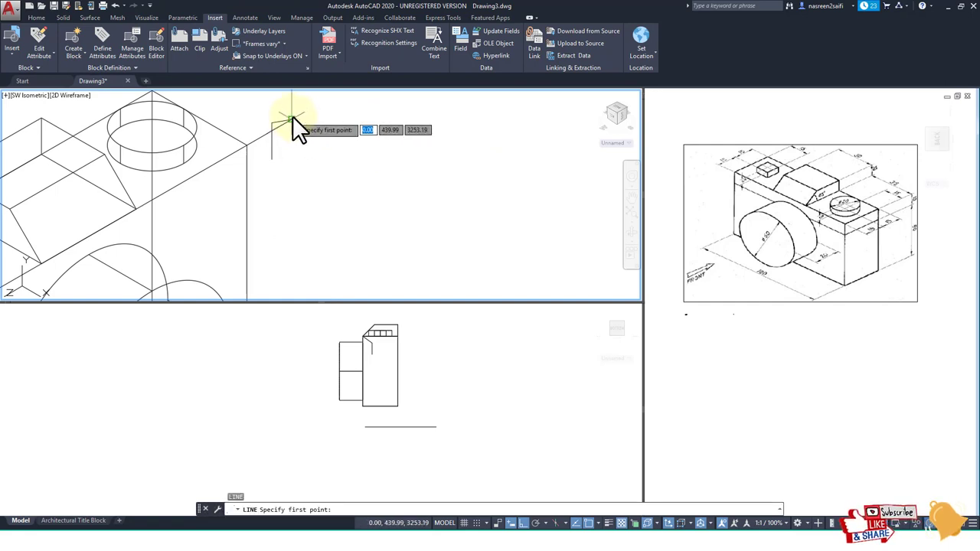
pyautogui.click(291, 120)
pyautogui.write('10')
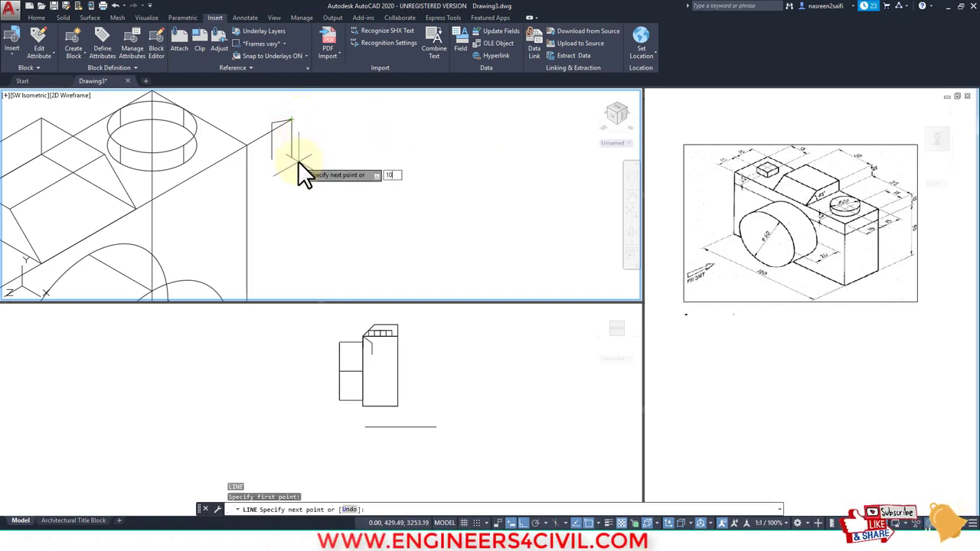
pyautogui.press('Return')
pyautogui.click(246, 182)
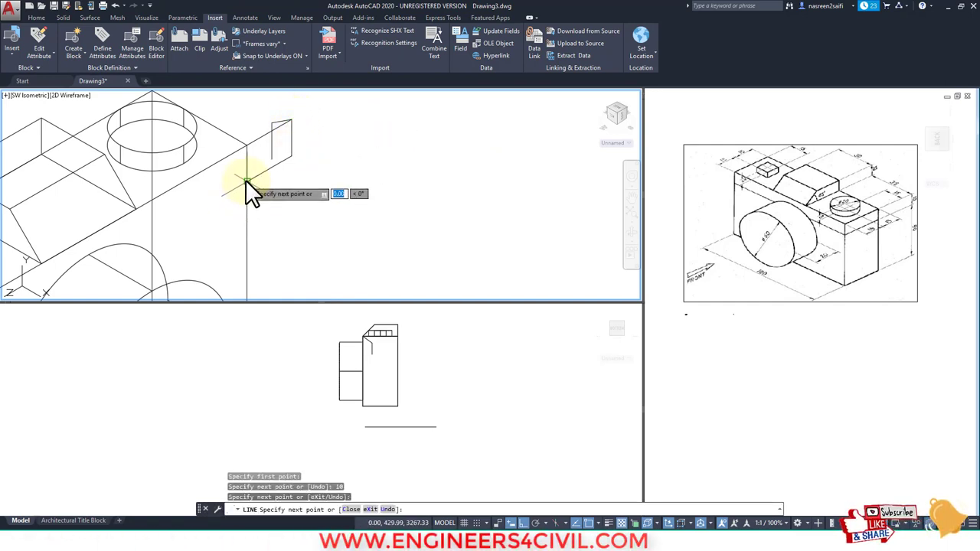
pyautogui.scroll(-2, 246, 182)
pyautogui.moveTo(246, 182); pyautogui.dragTo(277, 126, button='middle')
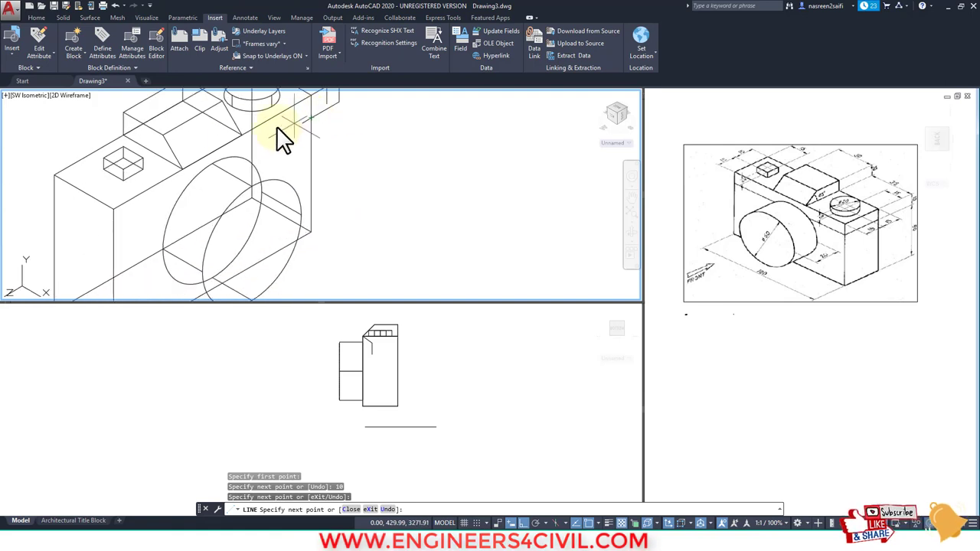
pyautogui.click(115, 233)
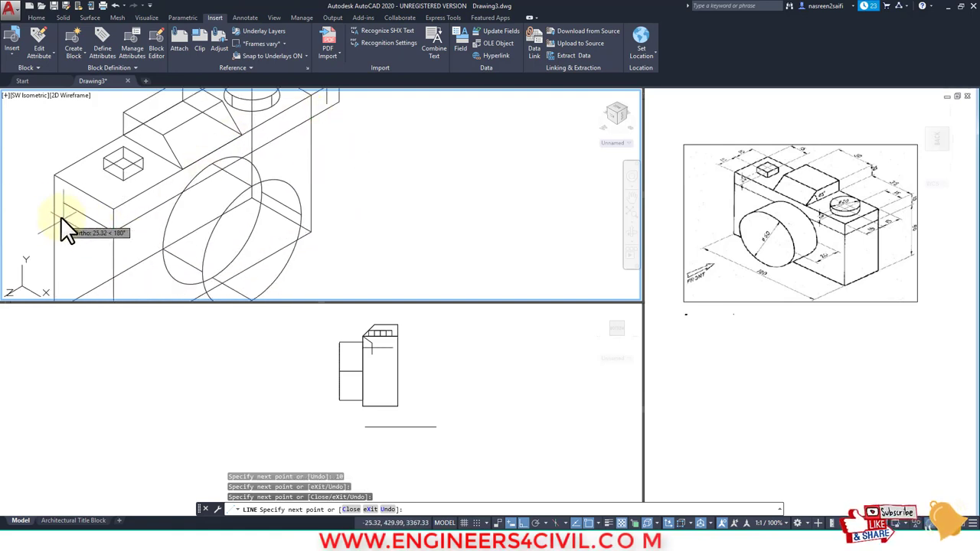
pyautogui.click(95, 217)
pyautogui.press('Return')
pyautogui.scroll(-2, 339, 153)
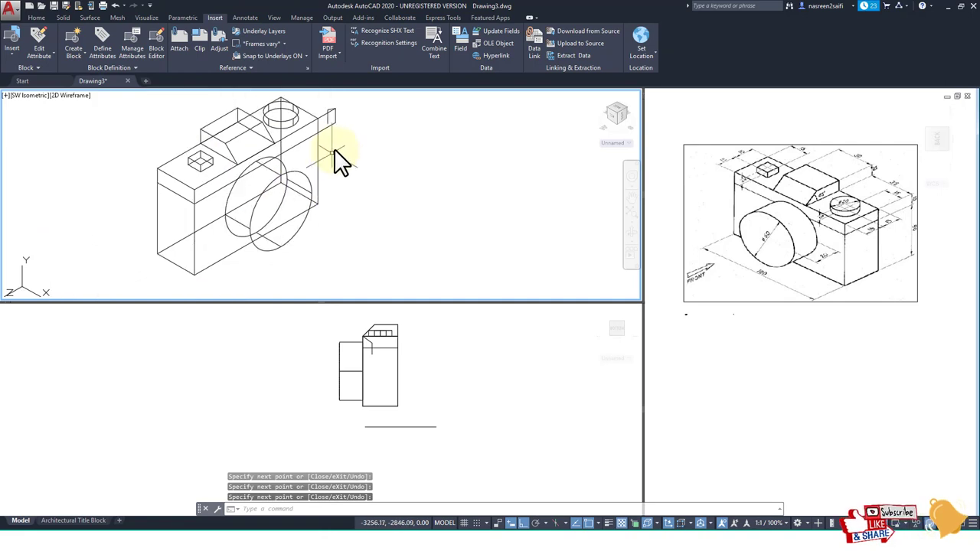
pyautogui.moveTo(339, 154); pyautogui.dragTo(307, 176, button='middle')
# Step: Erase the leftover stub line near the camera's top right
pyautogui.write('e')
pyautogui.press('Return')
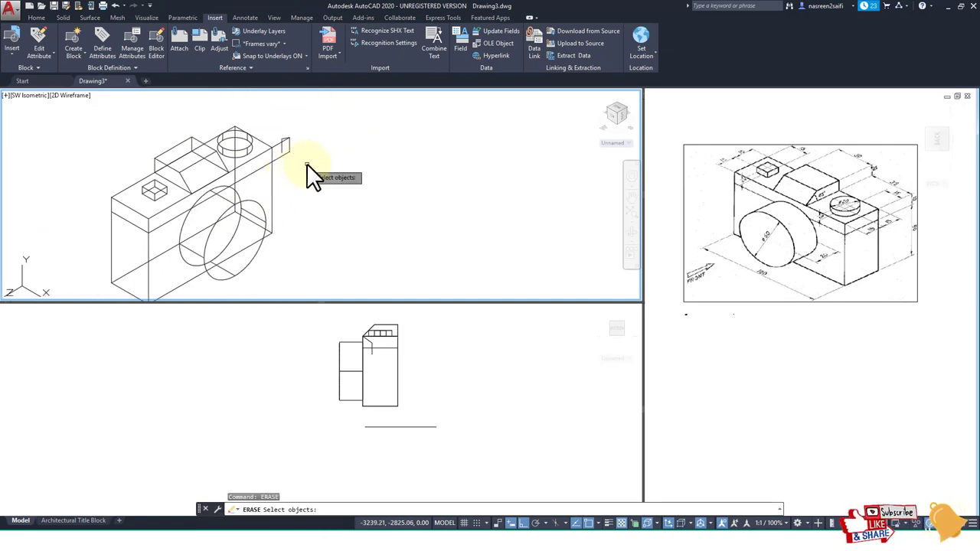
pyautogui.click(306, 163)
pyautogui.click(285, 131)
pyautogui.press('Return')
pyautogui.press('Return')
pyautogui.click(292, 157)
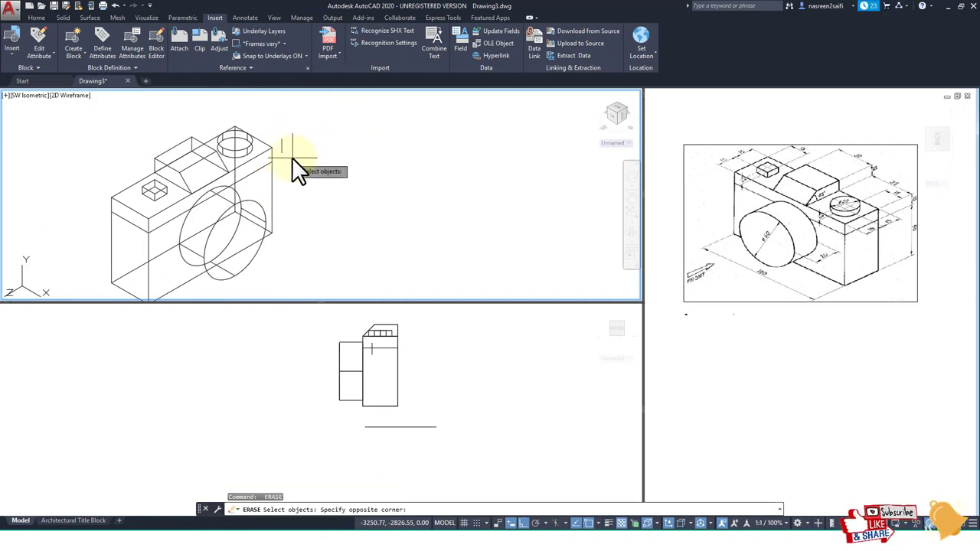
pyautogui.click(275, 126)
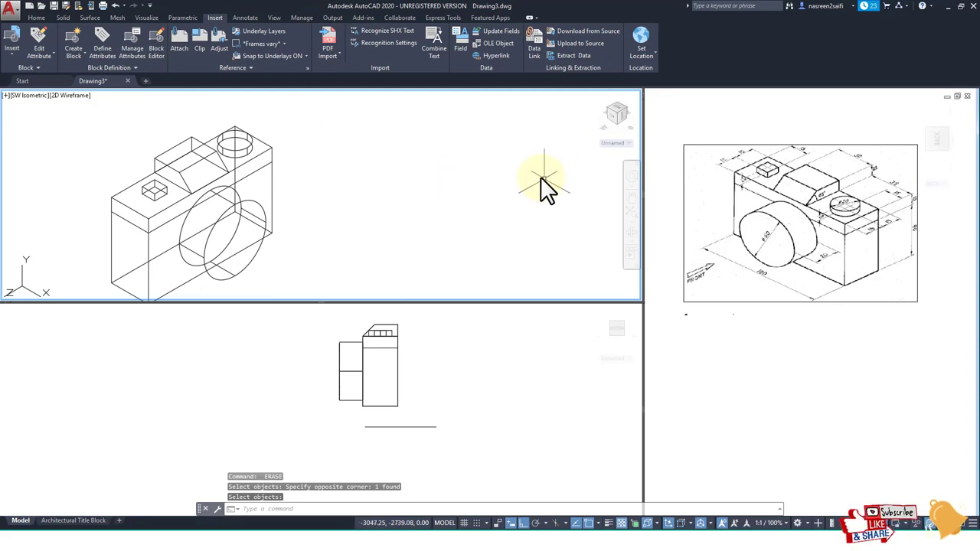
# Step: Orbit to face the front, start and cancel an extra line, then pan the camera back into view
pyautogui.moveTo(477, 153)
pyautogui.keyDown('shift'); pyautogui.mouseDown(button='middle')
pyautogui.moveTo(459, 186)
pyautogui.moveTo(393, 172)
pyautogui.moveTo(381, 130)
pyautogui.moveTo(393, 138)
pyautogui.mouseUp(button='middle'); pyautogui.keyUp('shift')
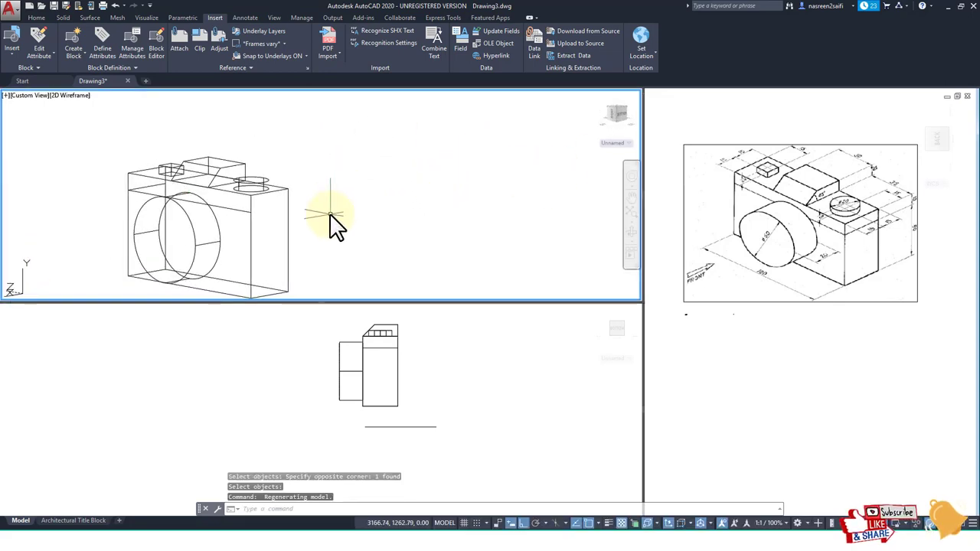
pyautogui.write('l')
pyautogui.press('Return')
pyautogui.click(286, 204)
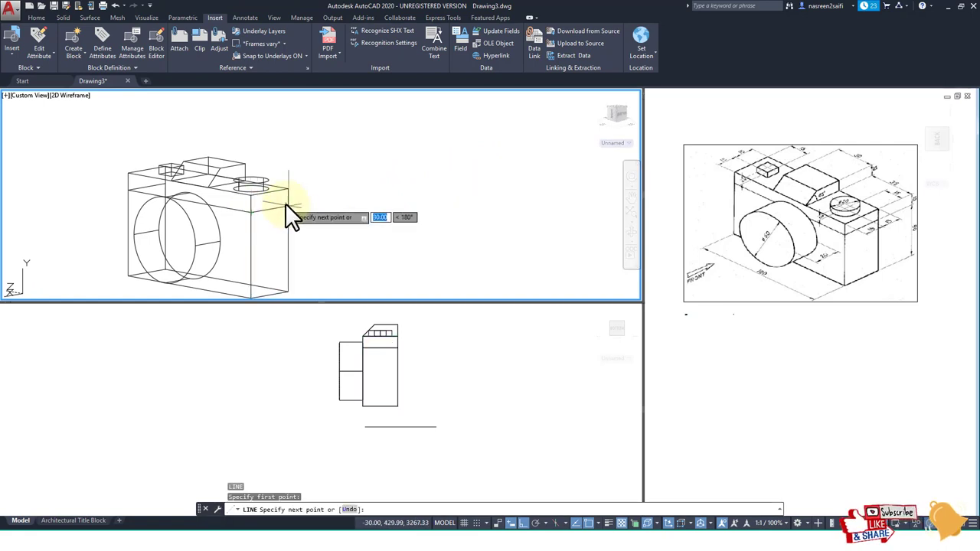
pyautogui.press('Escape')
pyautogui.scroll(-2, 341, 226)
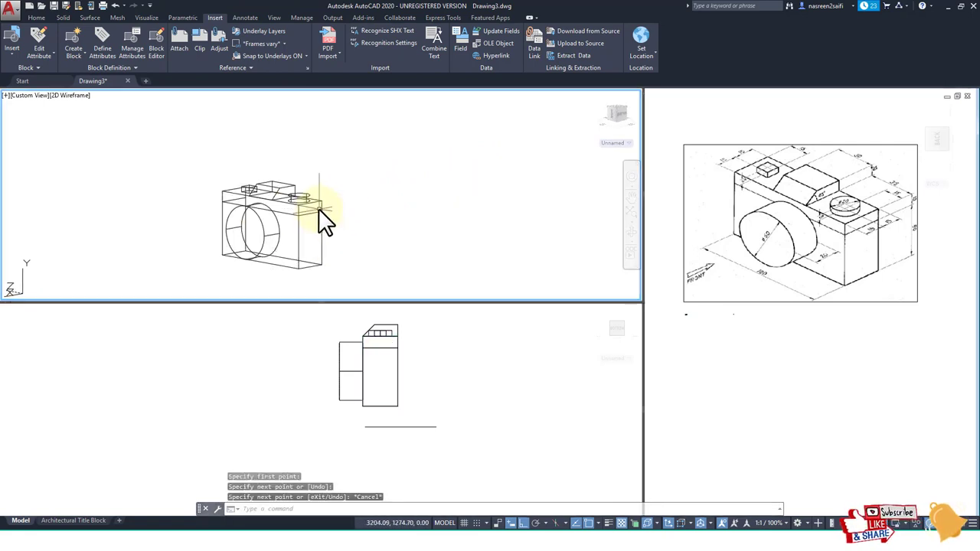
pyautogui.scroll(2, 323, 210)
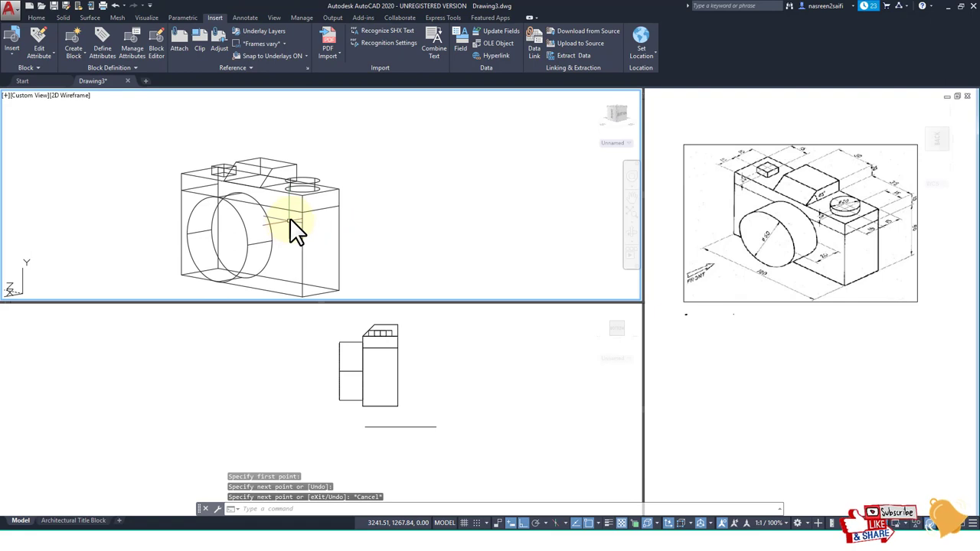
pyautogui.moveTo(289, 218); pyautogui.dragTo(336, 200, button='middle')
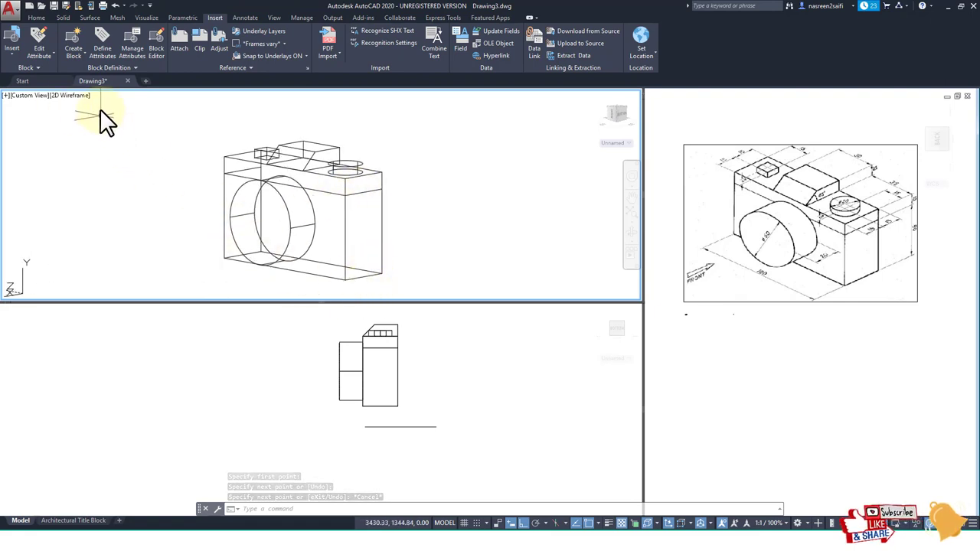
# Step: Set the upper viewport's visual style to Hidden
pyautogui.click(77, 95)
pyautogui.click(112, 143)
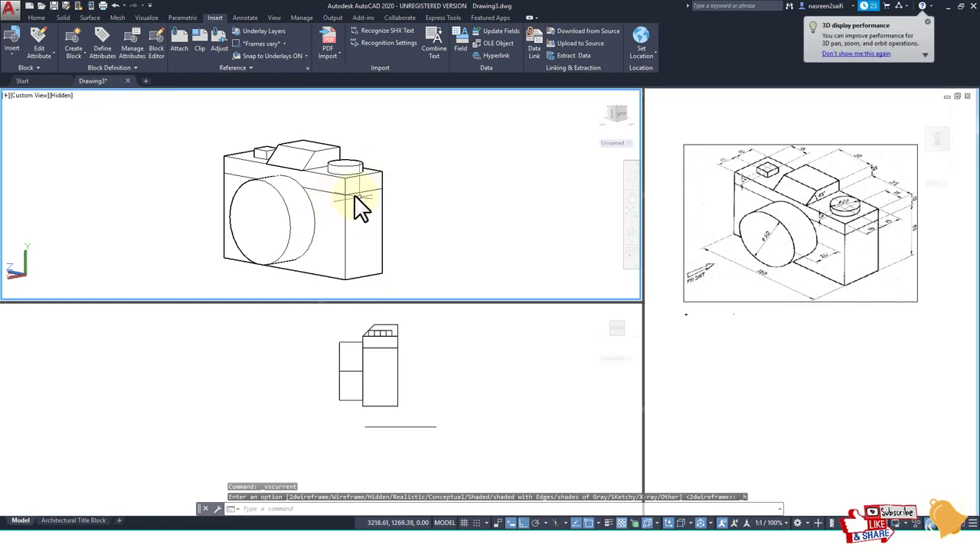
pyautogui.scroll(2, 354, 196)
pyautogui.scroll(-1, 354, 201)
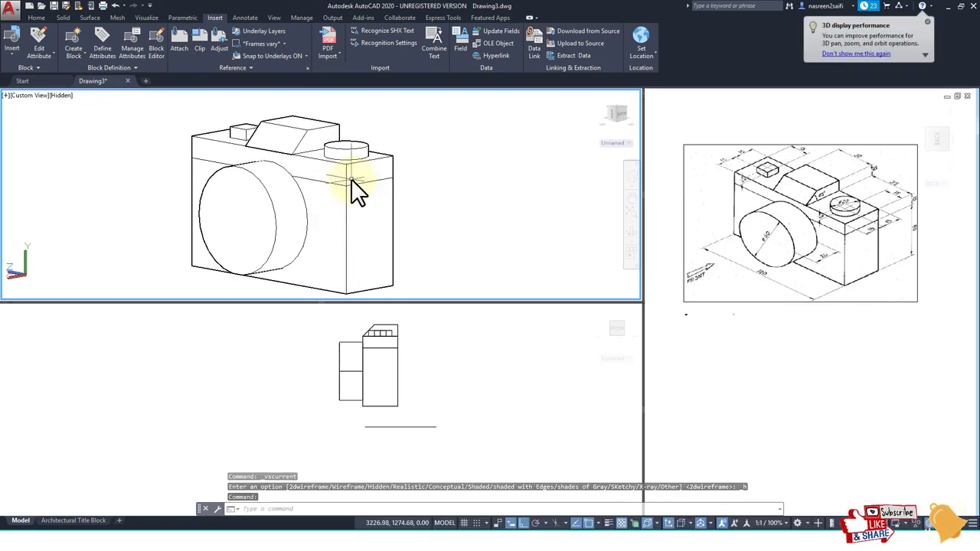
# Step: Show the lower viewport in SW Isometric with Shades of Gray, orbited to a custom angle
pyautogui.click(280, 341)
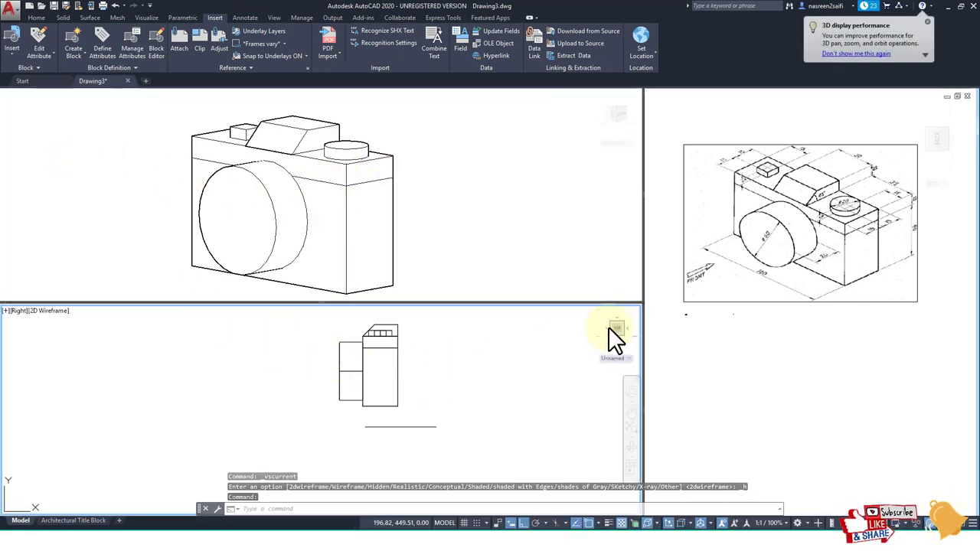
pyautogui.click(17, 311)
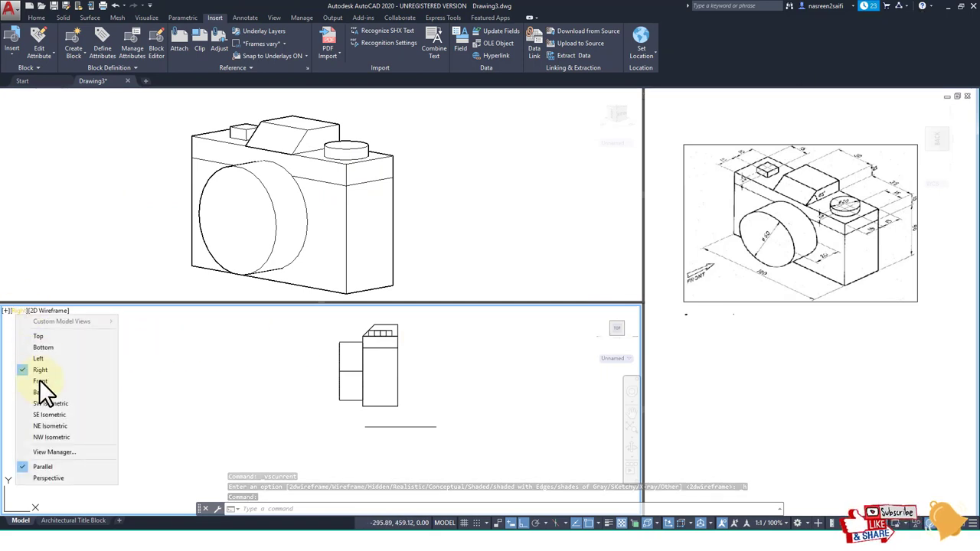
pyautogui.click(49, 403)
pyautogui.click(66, 311)
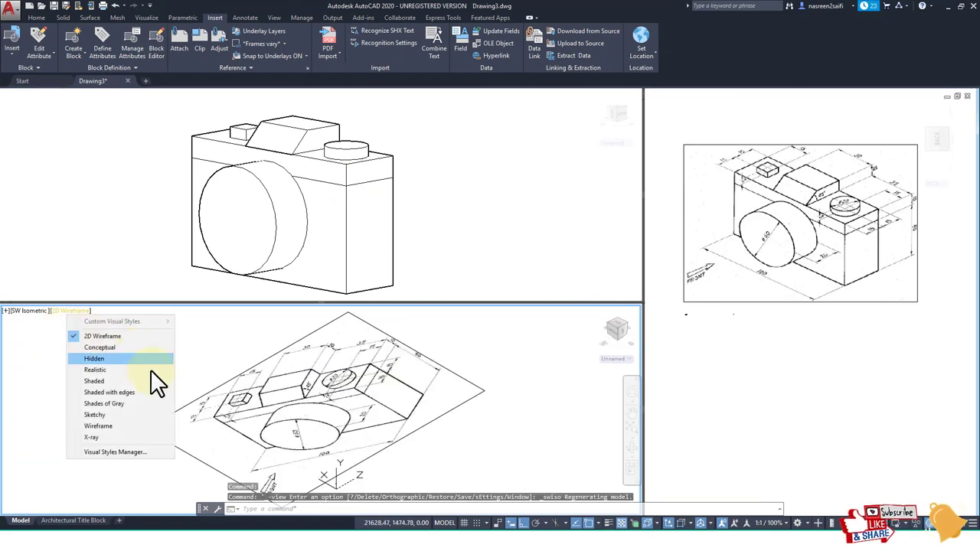
pyautogui.click(127, 404)
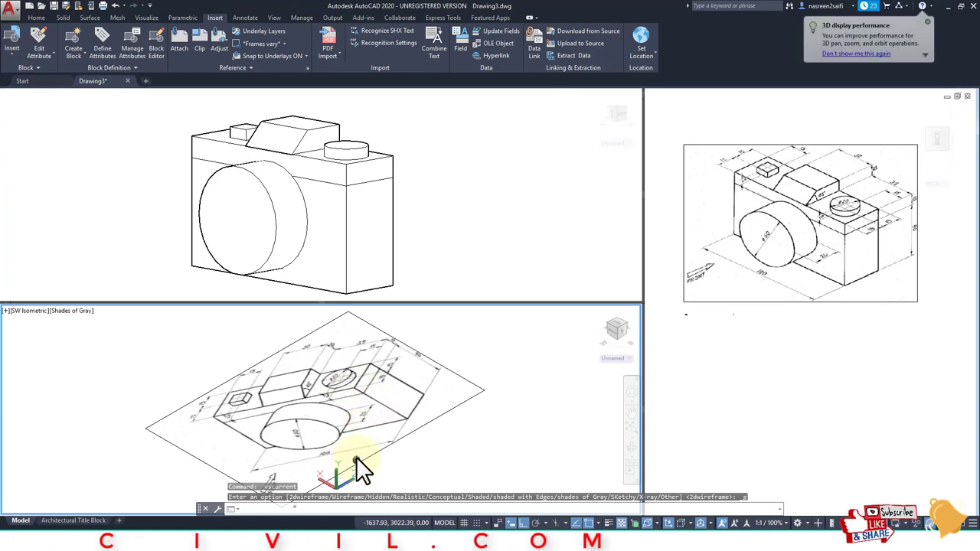
pyautogui.moveTo(356, 456)
pyautogui.mouseDown(button='middle')
pyautogui.moveTo(378, 391)
pyautogui.moveTo(277, 350)
pyautogui.mouseUp(button='middle')
pyautogui.scroll(5, 349, 431)
pyautogui.scroll(3, 241, 409)
pyautogui.scroll(3, 277, 350)
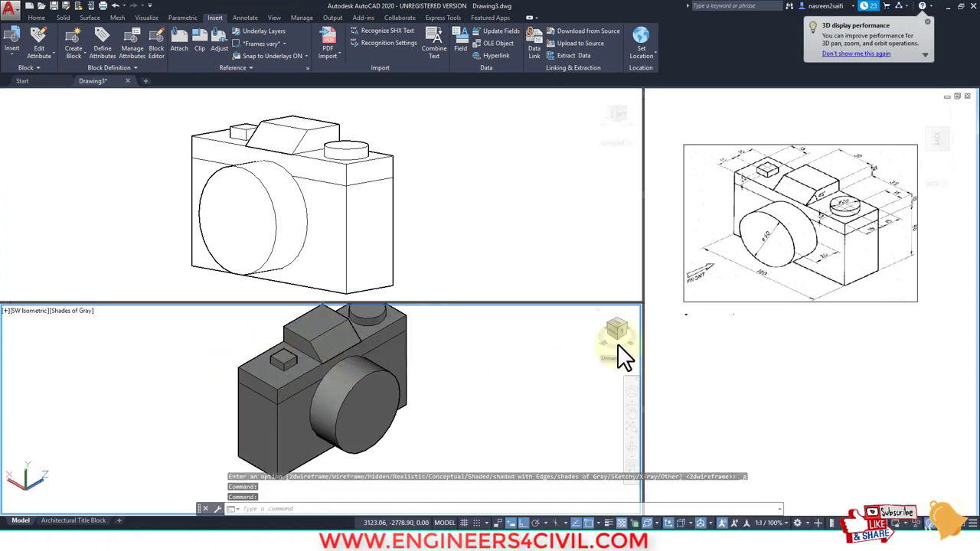
pyautogui.moveTo(631, 337); pyautogui.dragTo(448, 372)
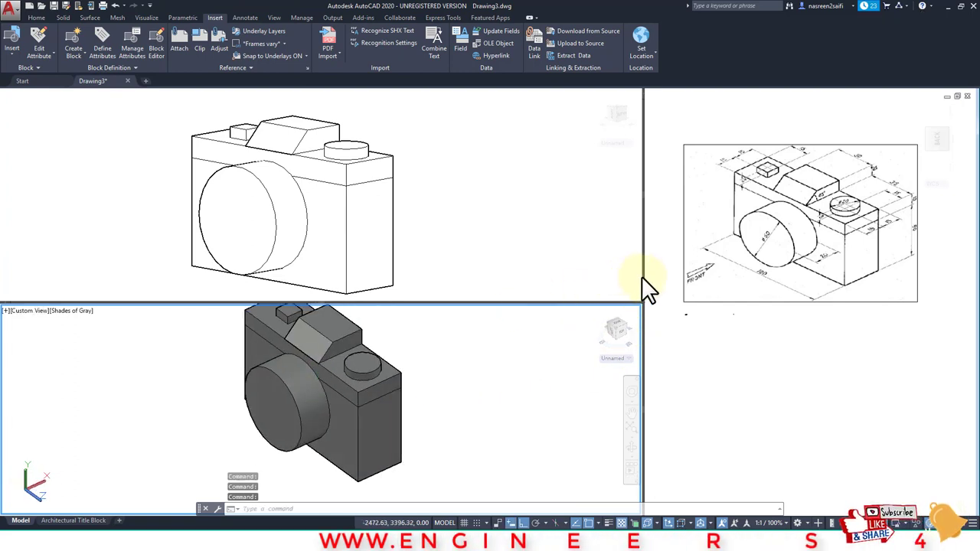
pyautogui.moveTo(648, 278); pyautogui.dragTo(666, 275)
pyautogui.click(806, 251)
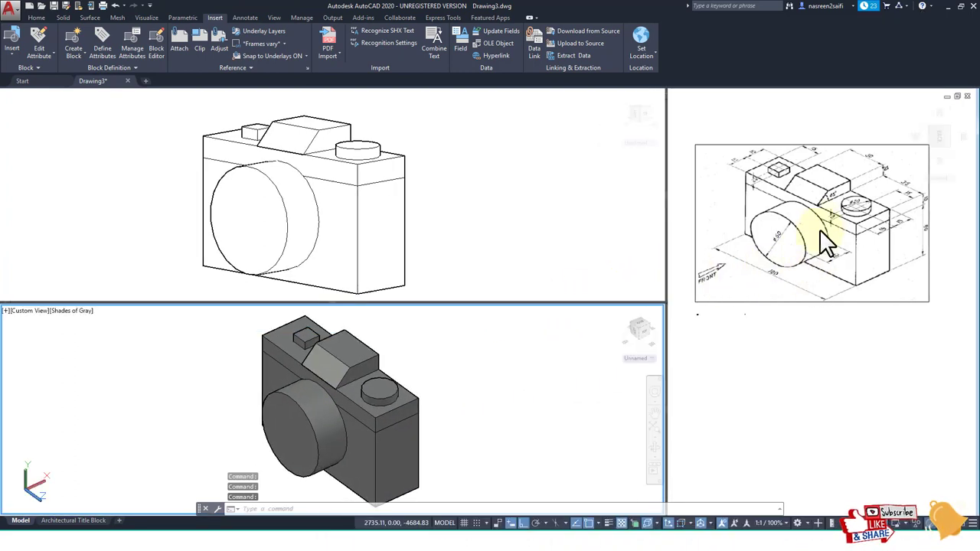
pyautogui.scroll(1, 823, 238)
pyautogui.scroll(1, 829, 263)
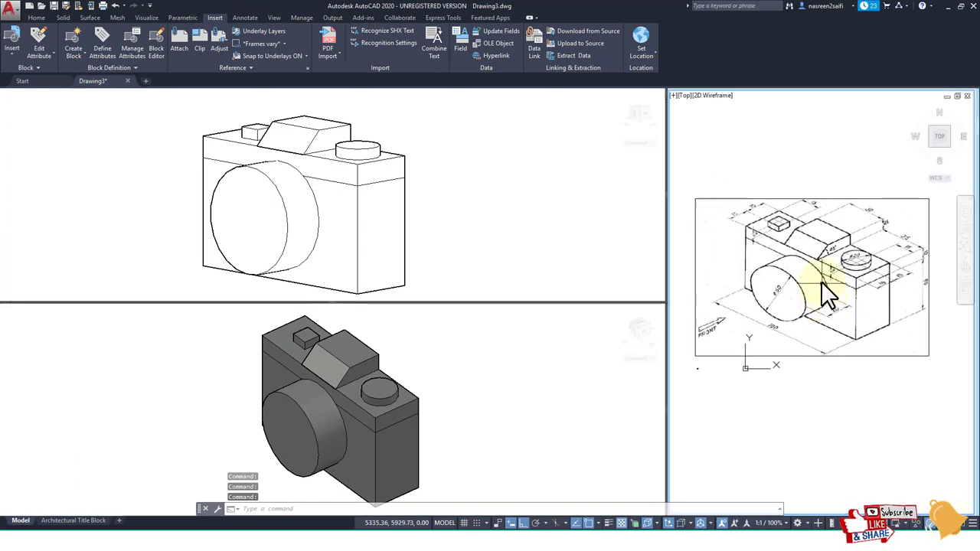
pyautogui.scroll(1, 821, 281)
pyautogui.scroll(-2, 821, 281)
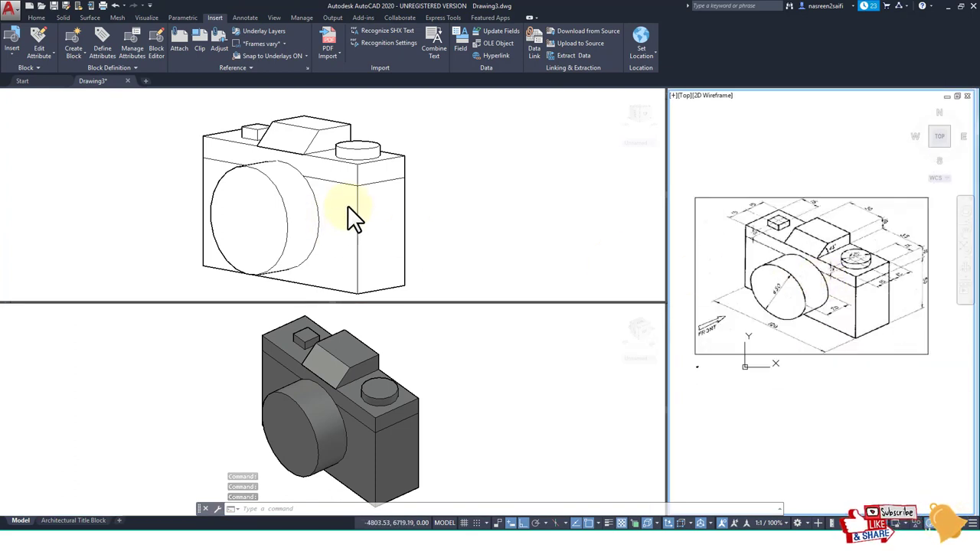
pyautogui.click(372, 201)
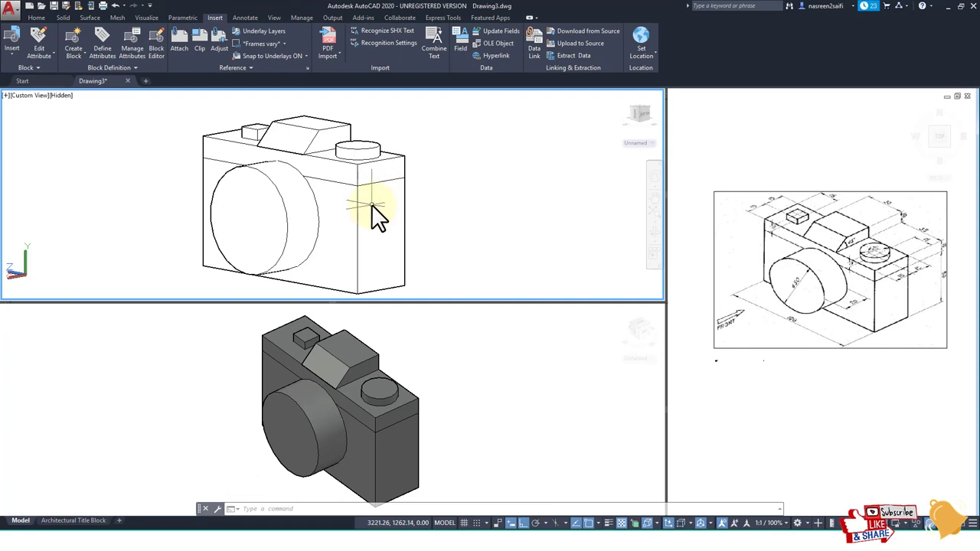
pyautogui.scroll(-1, 372, 204)
pyautogui.scroll(1, 332, 199)
pyautogui.scroll(1, 333, 202)
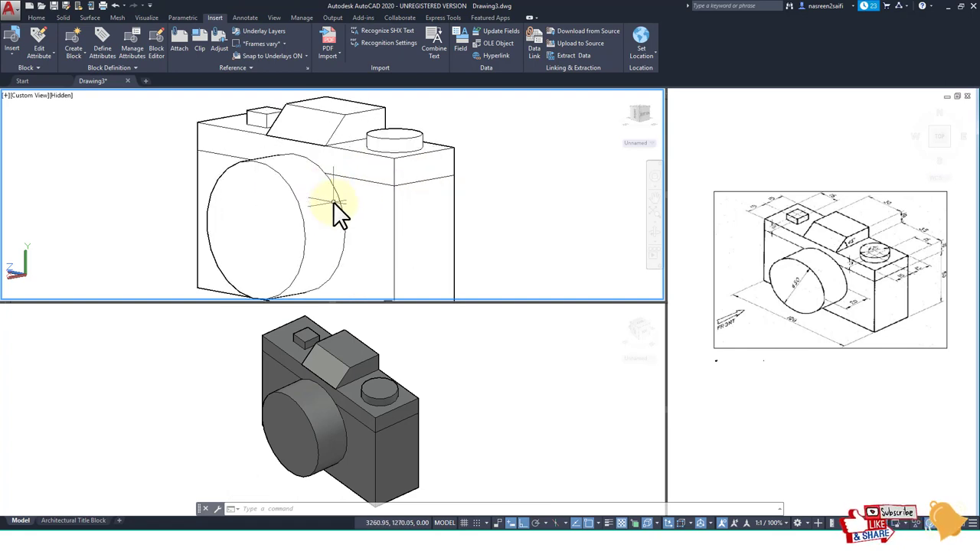
pyautogui.scroll(1, 341, 193)
pyautogui.click(374, 341)
pyautogui.scroll(2, 363, 395)
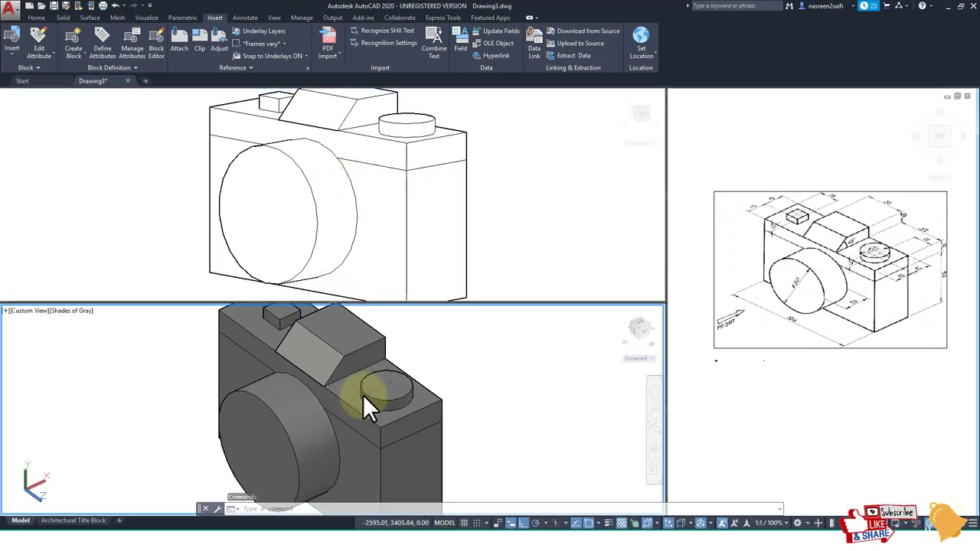
pyautogui.scroll(-3, 363, 394)
pyautogui.scroll(2, 363, 394)
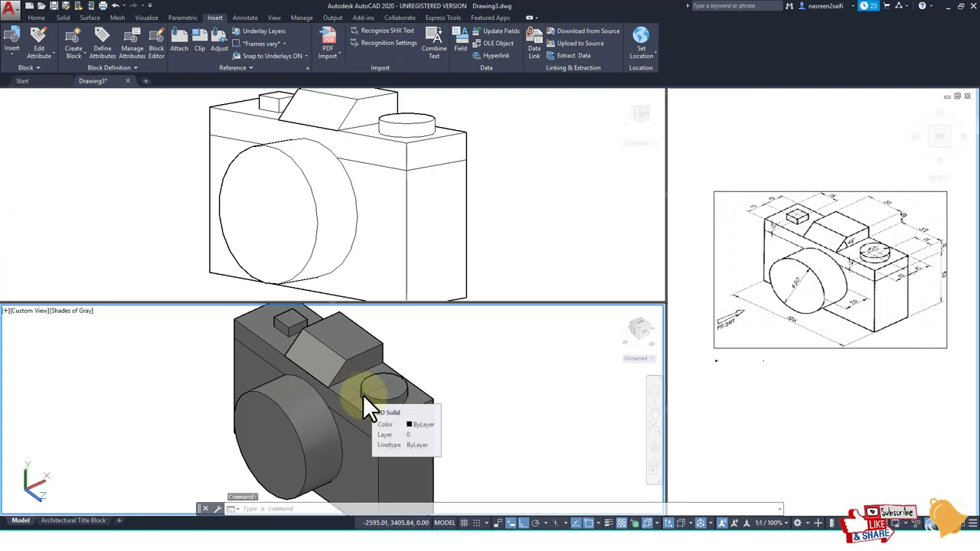